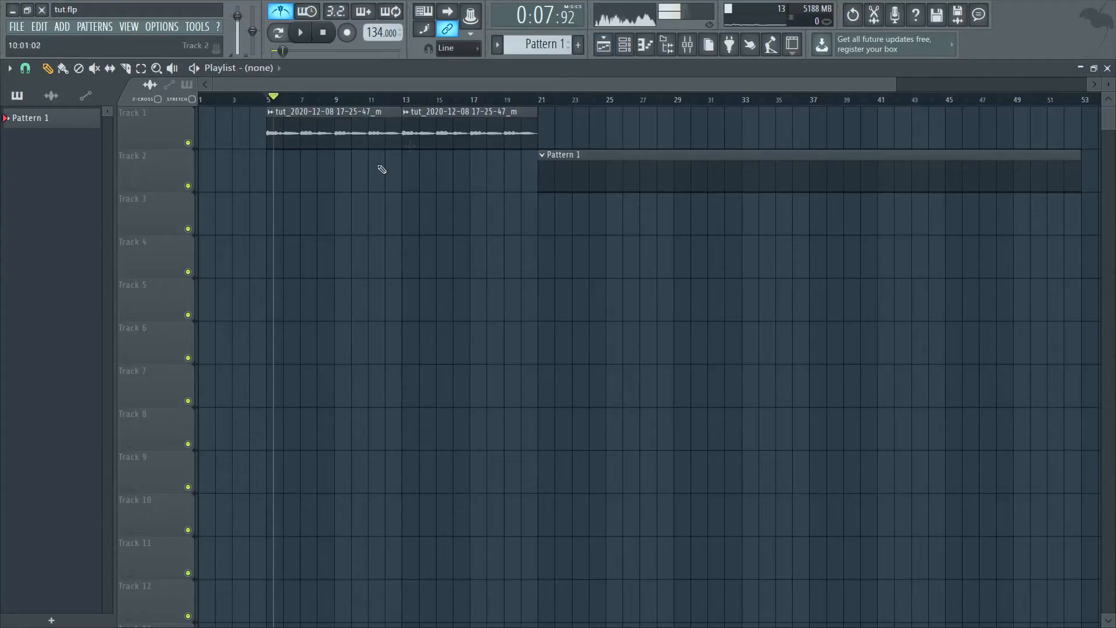
- Play back the recorded Track 1 clips from bar 5
{"action": "left_click", "coordinate": [267, 99]}
{"action": "left_click", "coordinate": [303, 32]}
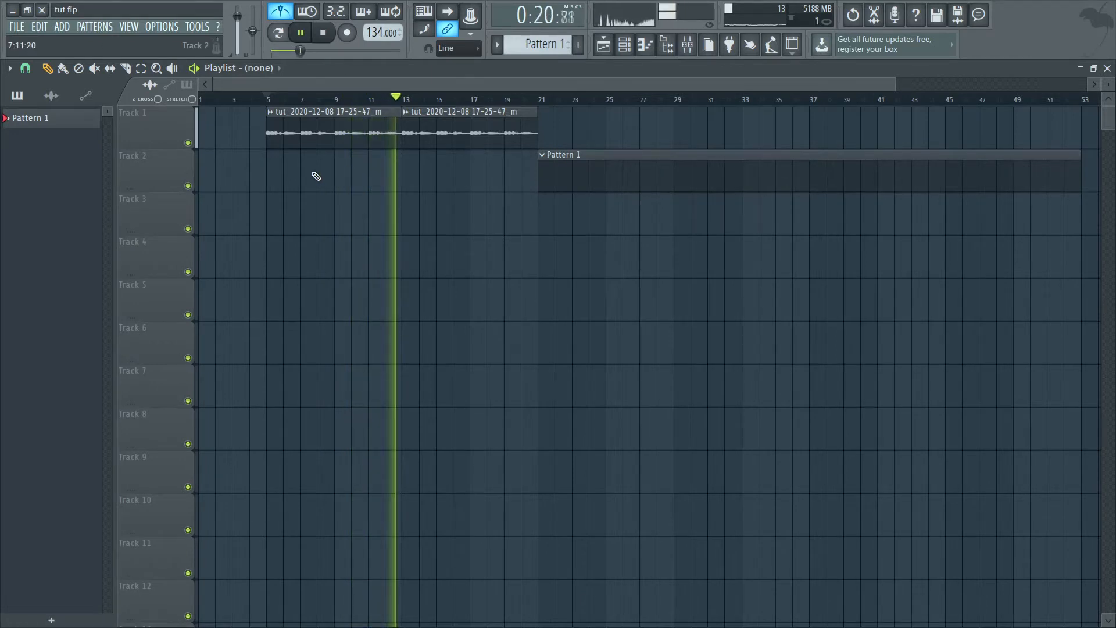
{"action": "left_click", "coordinate": [301, 35]}
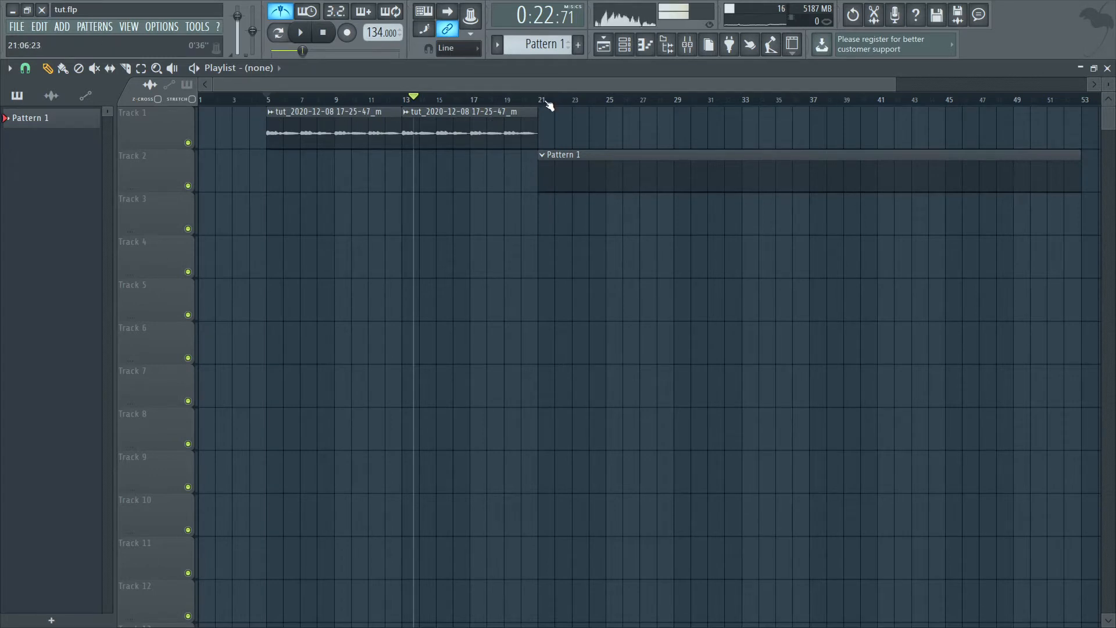
- Disable the send from mixer track m to Master and record an audio take on Track 3 from bar 20 to about bar 28
{"action": "left_click_drag", "start_coordinate": [526, 87], "coordinate": [560, 82]}
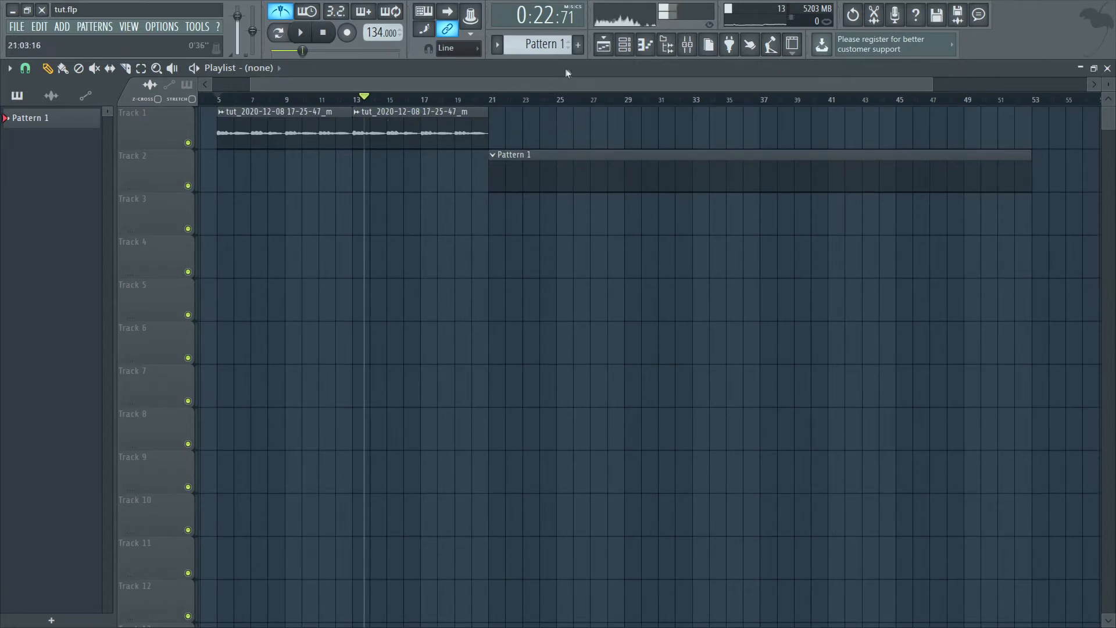
{"action": "left_click", "coordinate": [687, 46]}
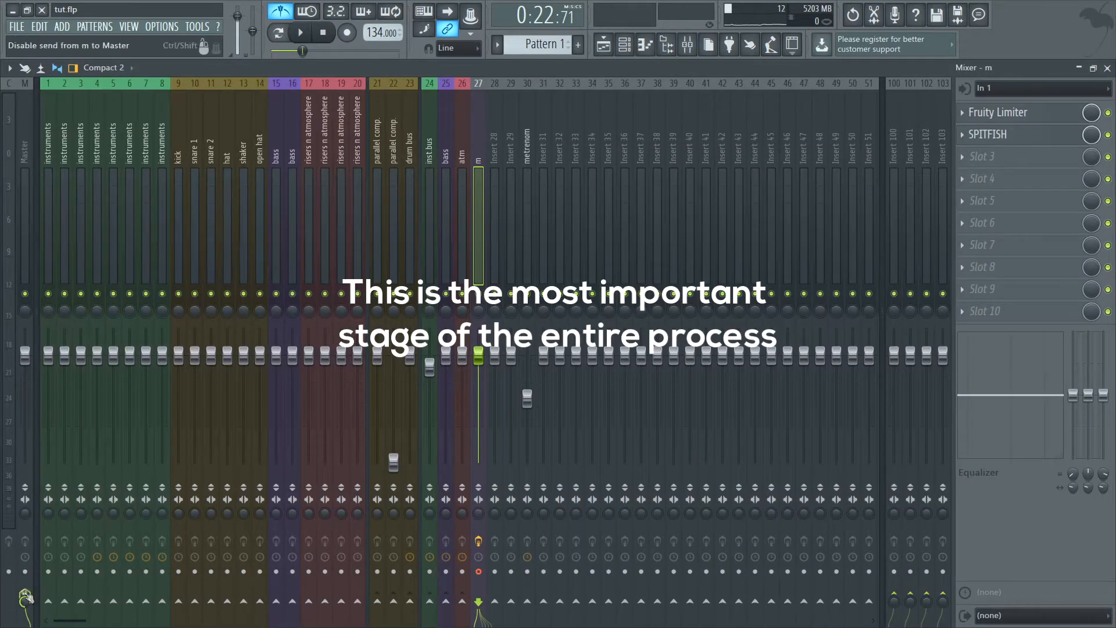
{"action": "left_click", "coordinate": [603, 45]}
{"action": "left_click", "coordinate": [348, 38]}
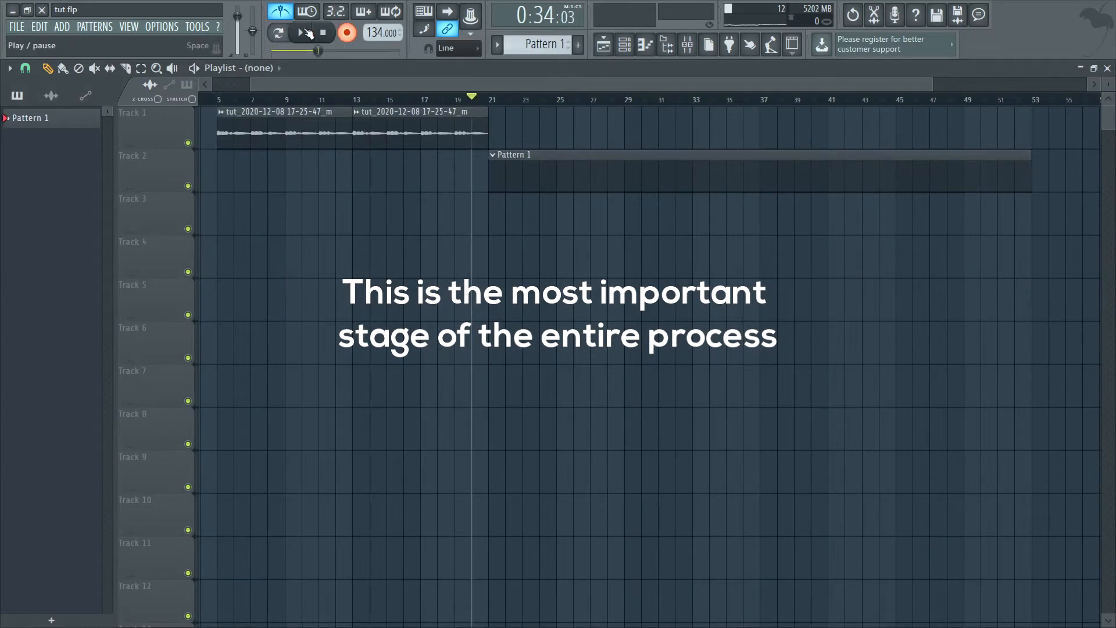
{"action": "left_click", "coordinate": [303, 33]}
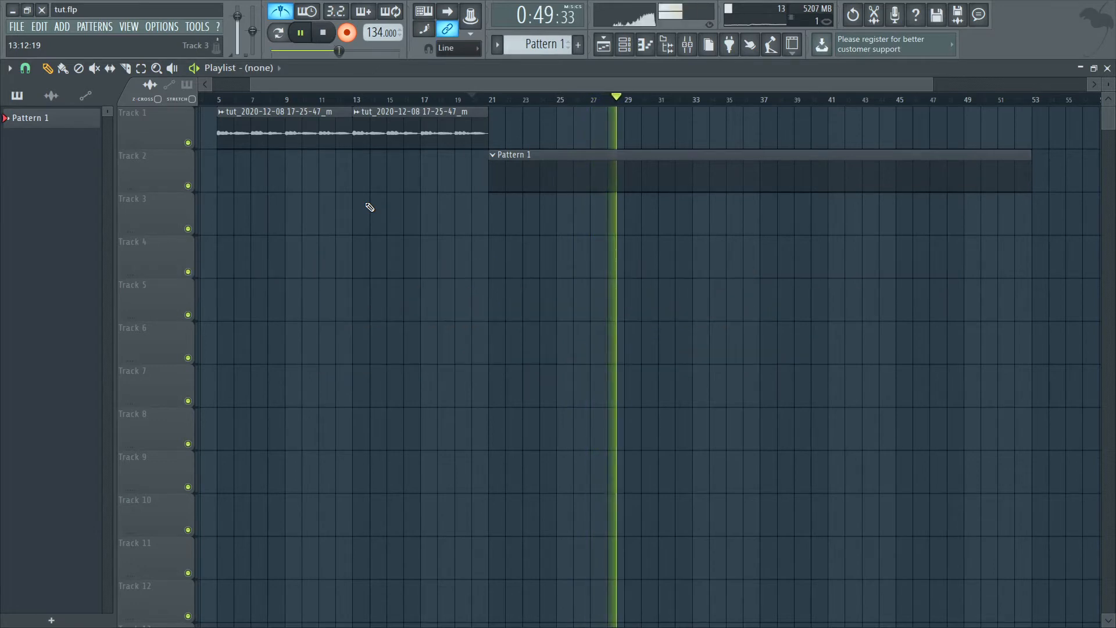
{"action": "key", "text": "space"}
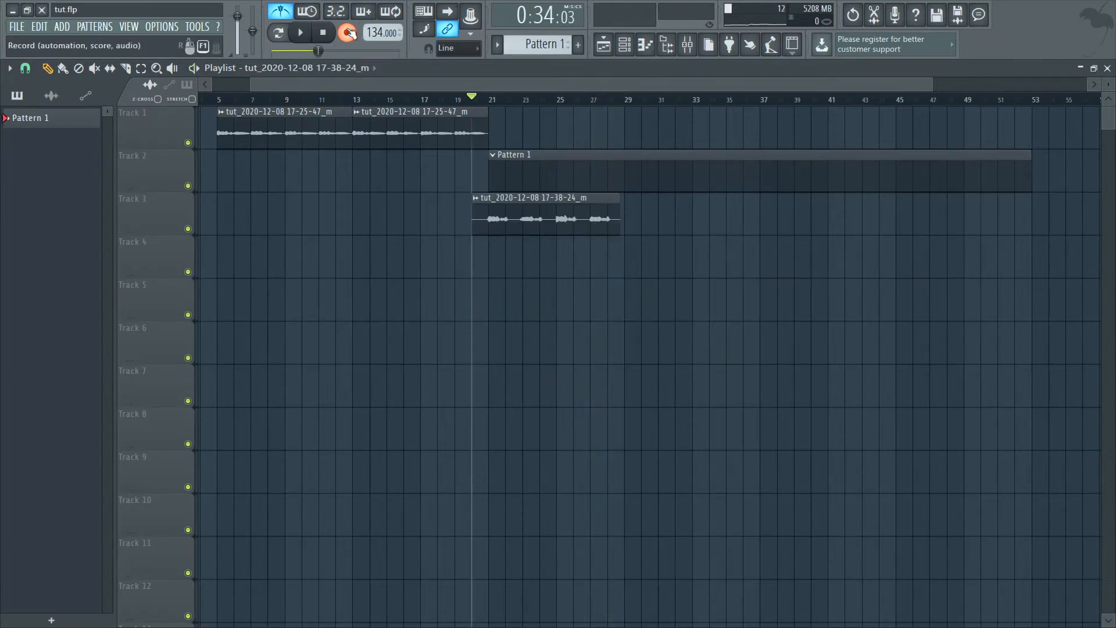
- Turn off recording, set the playhead to bar 21, and re-enable the send from mixer track m to Master
{"action": "left_click", "coordinate": [492, 100]}
{"action": "left_click", "coordinate": [686, 46]}
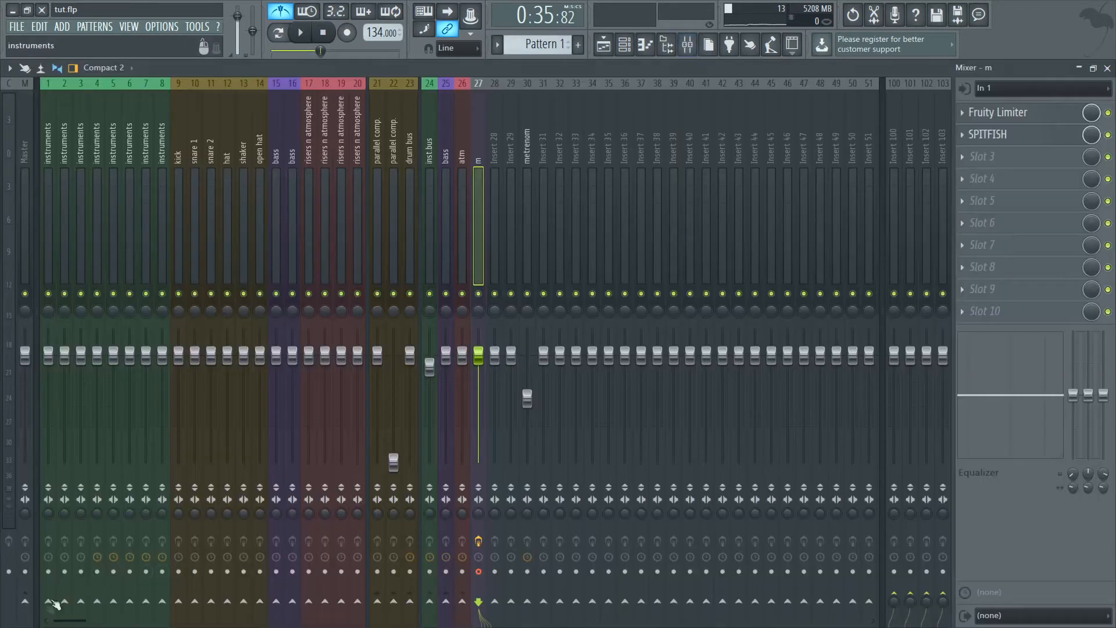
{"action": "left_click", "coordinate": [25, 603]}
{"action": "left_click", "coordinate": [603, 46]}
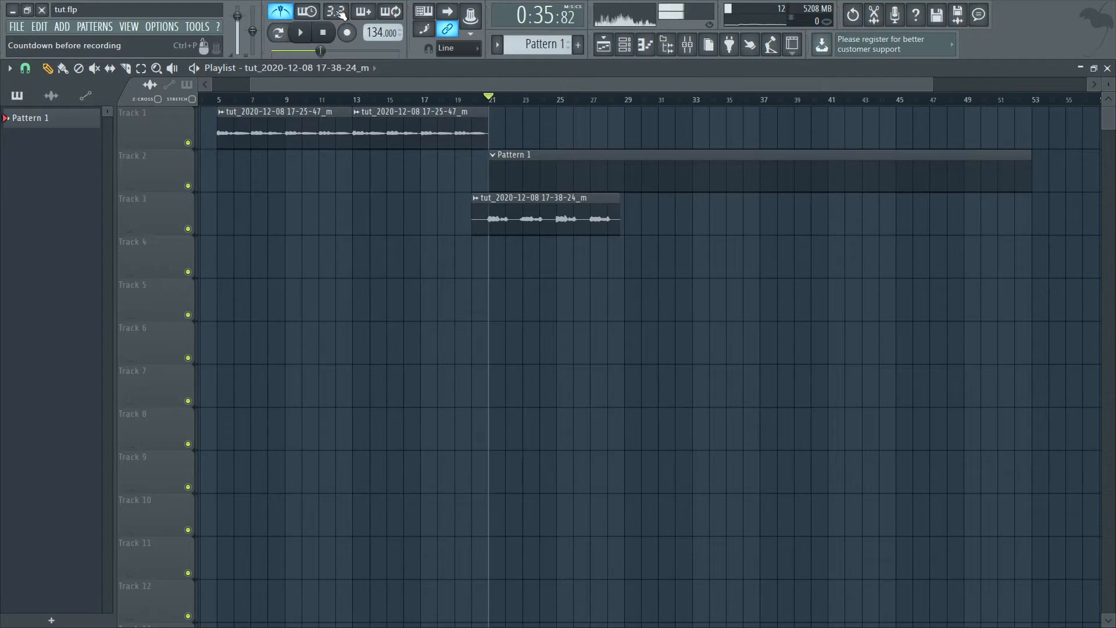
- Play back the new Track 3 take from bar 20
{"action": "left_click", "coordinate": [472, 101]}
{"action": "key", "text": "space"}
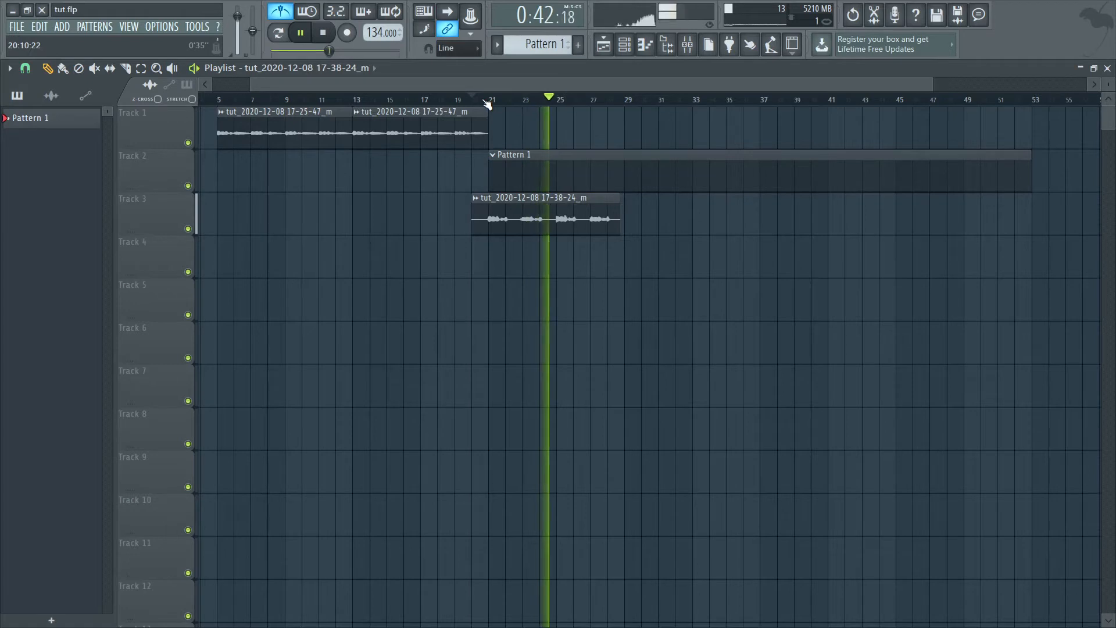
{"action": "left_click", "coordinate": [299, 33]}
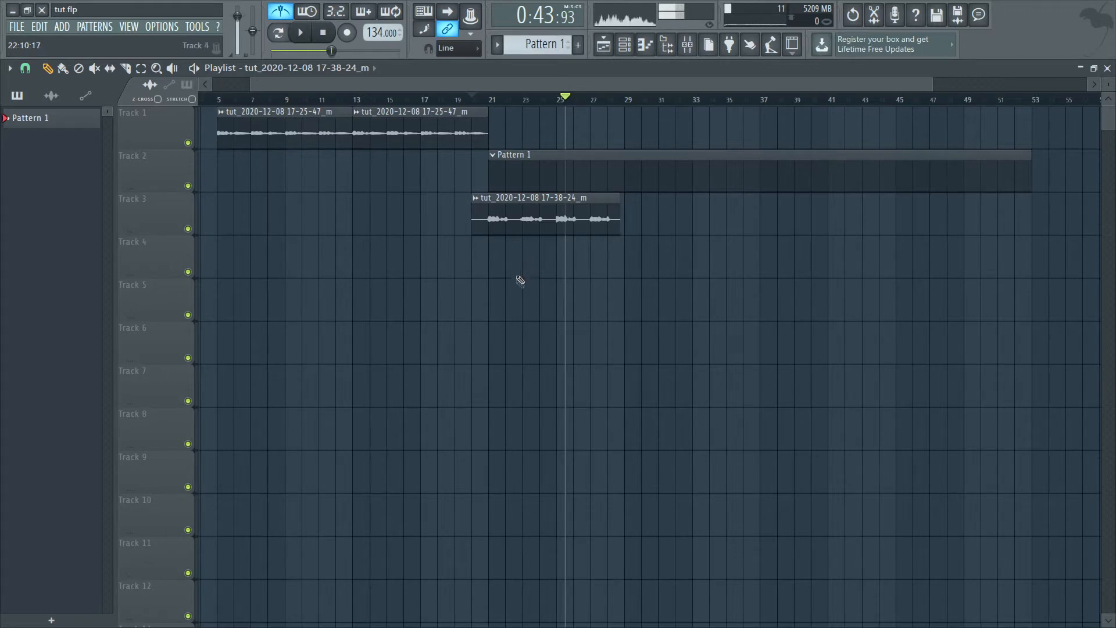
- Set the playhead to bar 28 and arm recording
{"action": "left_click_drag", "start_coordinate": [439, 84], "coordinate": [475, 85]}
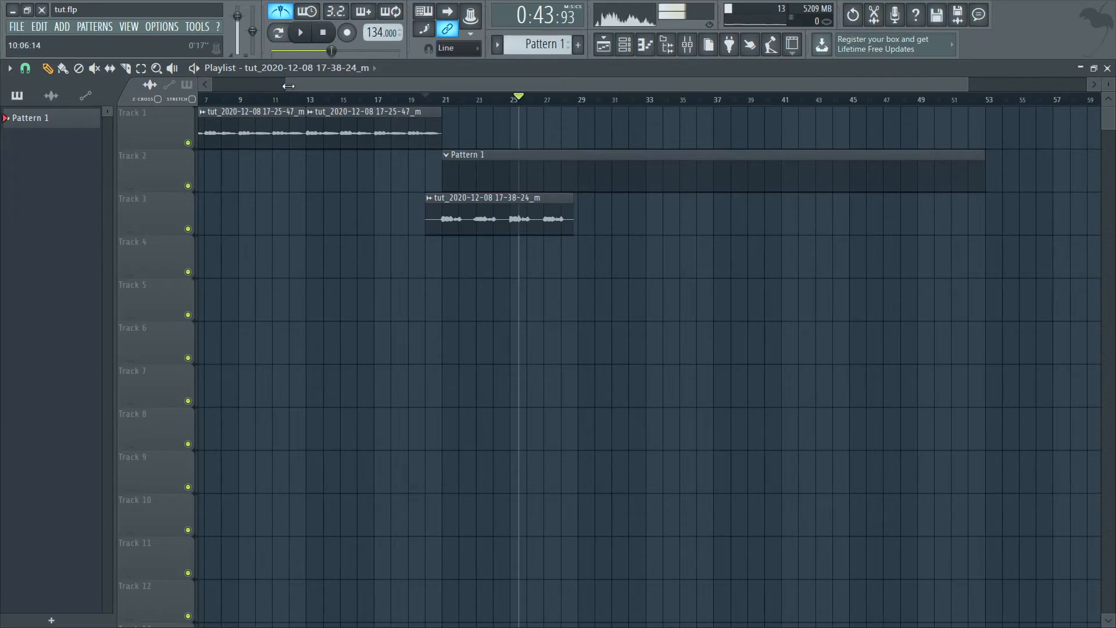
{"action": "mouse_move", "coordinate": [288, 86]}
{"action": "left_mouse_down"}
{"action": "mouse_move", "coordinate": [224, 86]}
{"action": "mouse_move", "coordinate": [407, 86]}
{"action": "mouse_move", "coordinate": [268, 86]}
{"action": "left_mouse_up"}
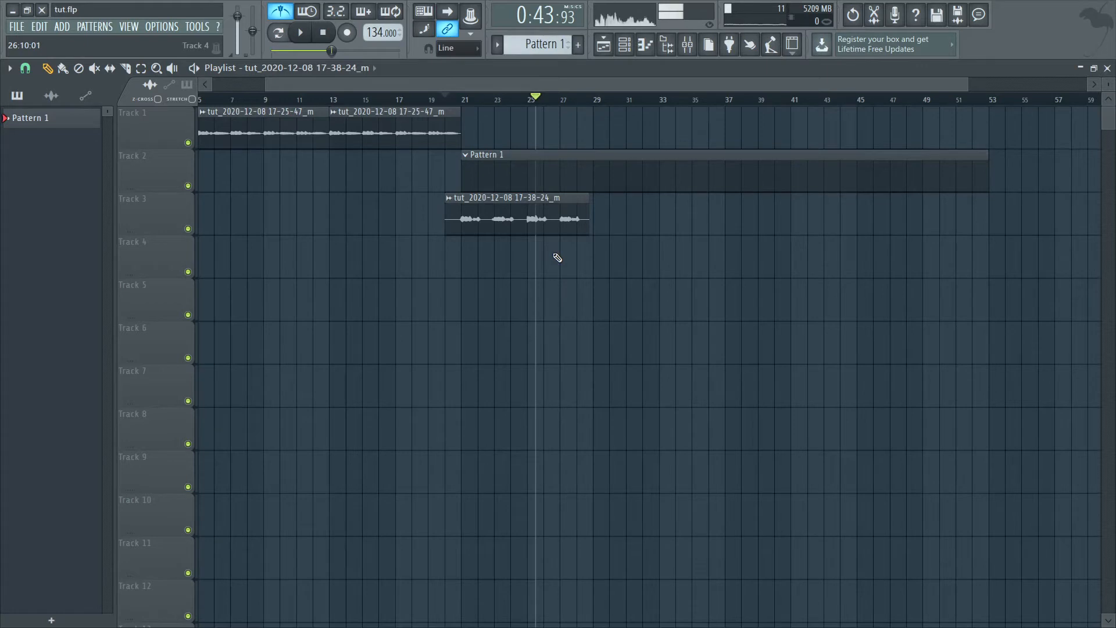
{"action": "left_click", "coordinate": [577, 103]}
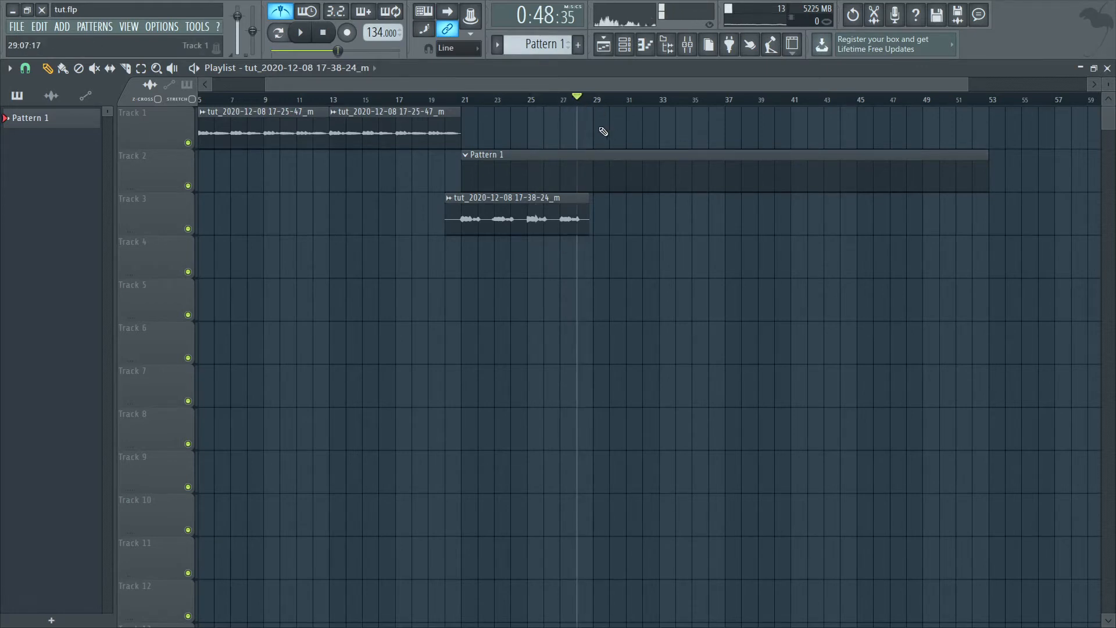
{"action": "left_click", "coordinate": [687, 44]}
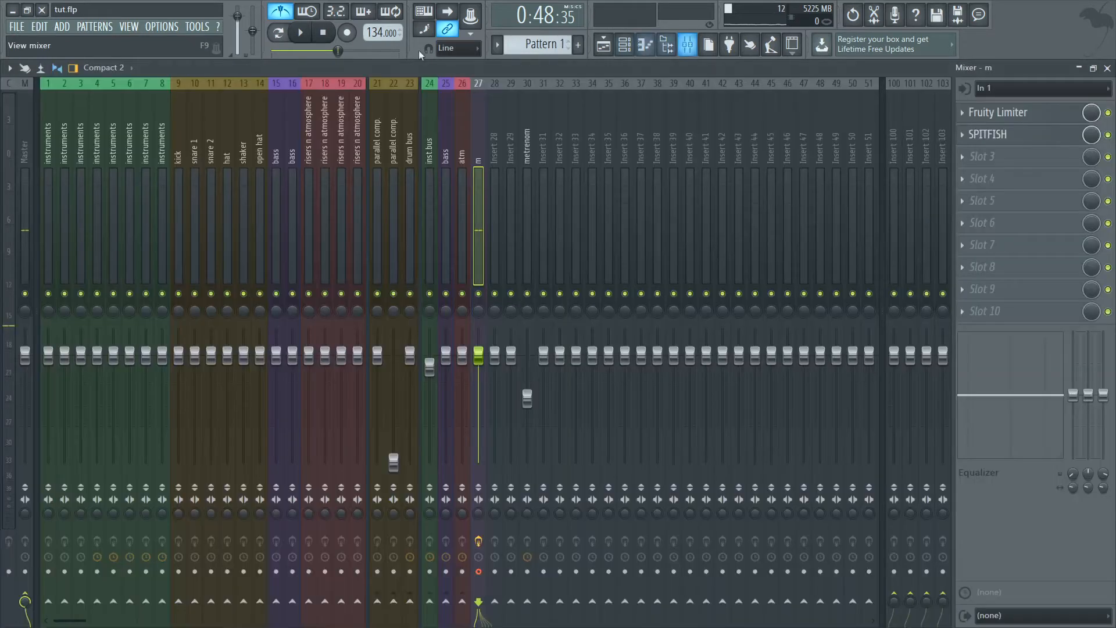
{"action": "left_click", "coordinate": [348, 34]}
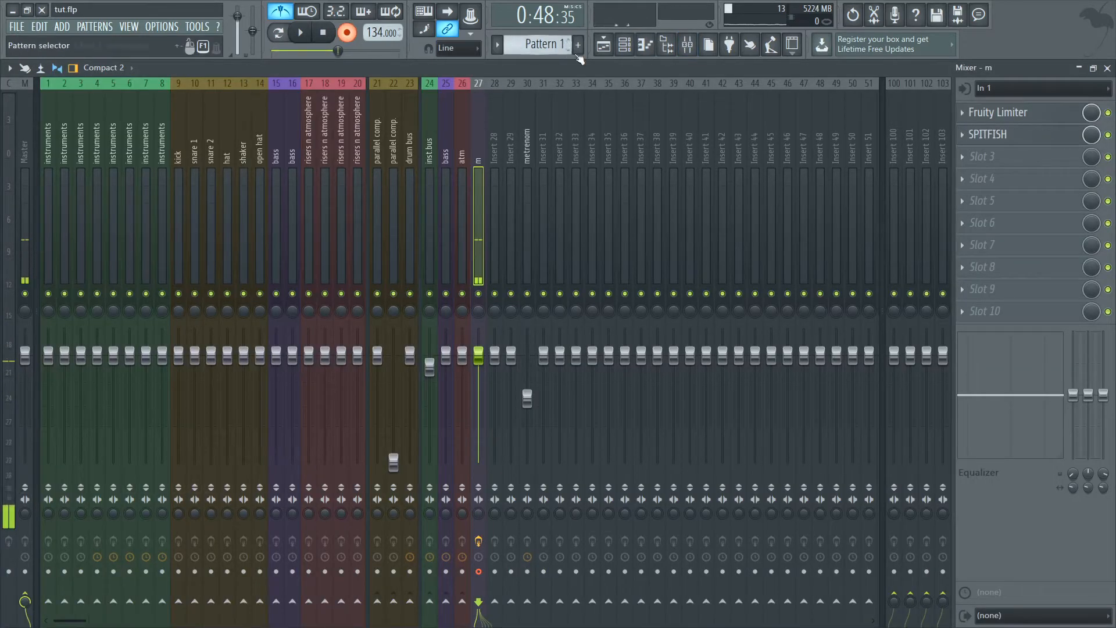
{"action": "left_click", "coordinate": [605, 44]}
{"action": "left_click", "coordinate": [303, 34]}
{"action": "left_click", "coordinate": [302, 33]}
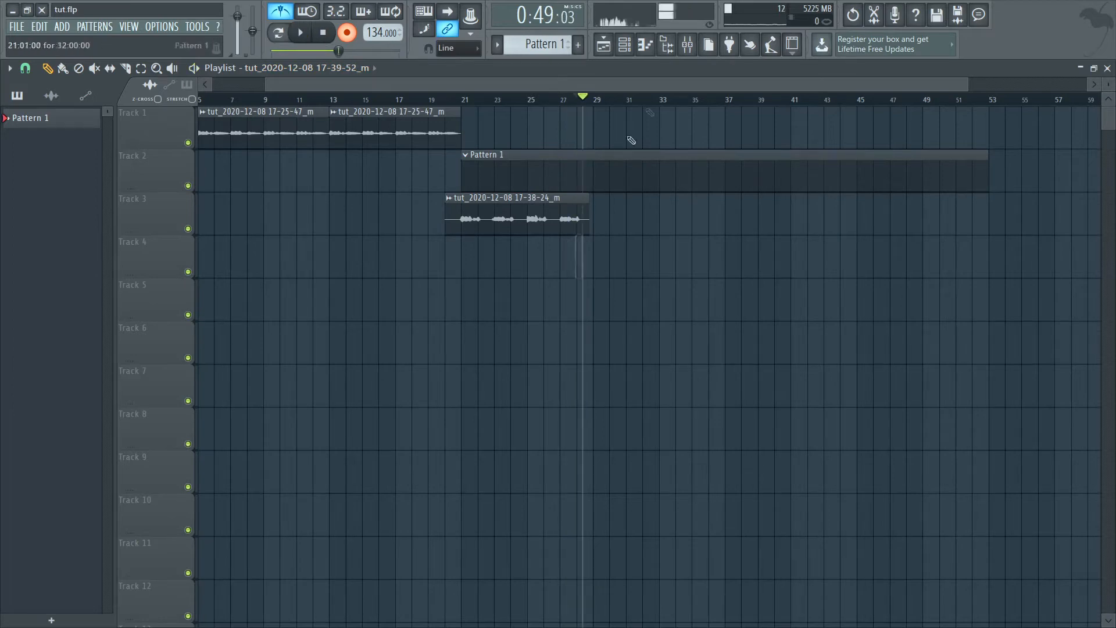
- Disable the send from mixer track m to Master and return to the playlist
{"action": "left_click", "coordinate": [687, 45]}
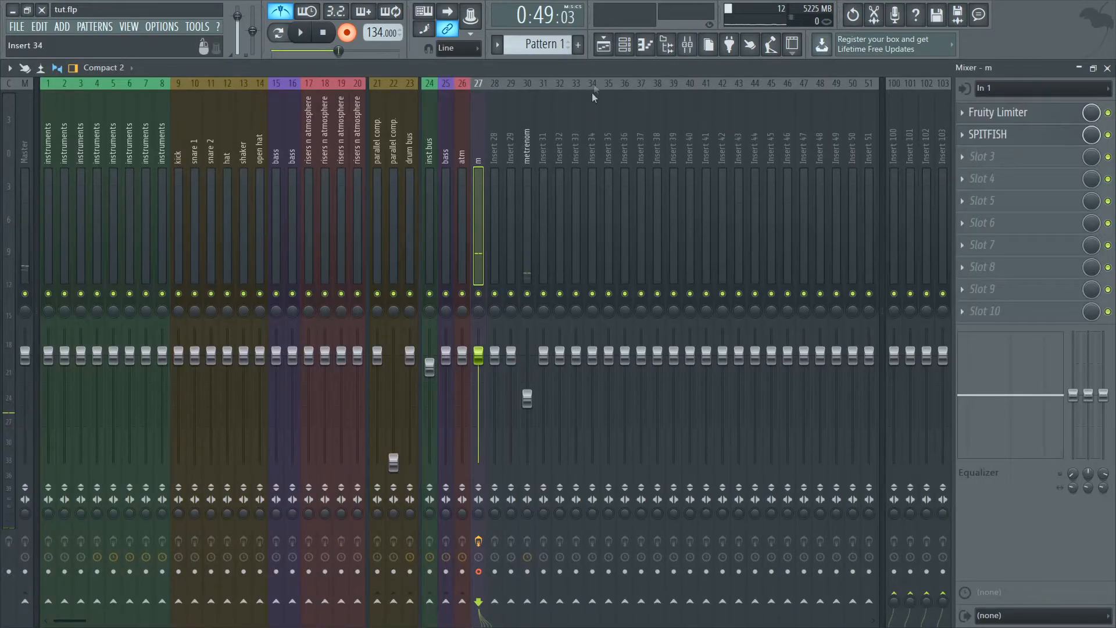
{"action": "left_click", "coordinate": [604, 45]}
{"action": "key", "text": "space"}
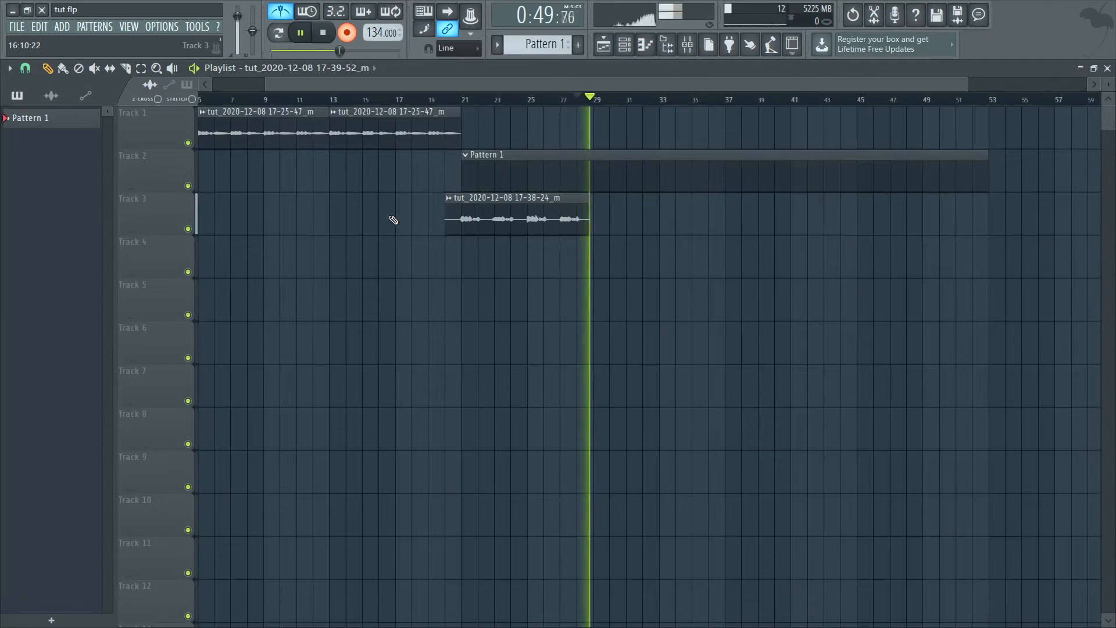
{"action": "key", "text": "space"}
{"action": "right_click", "coordinate": [594, 261]}
{"action": "right_click", "coordinate": [549, 219]}
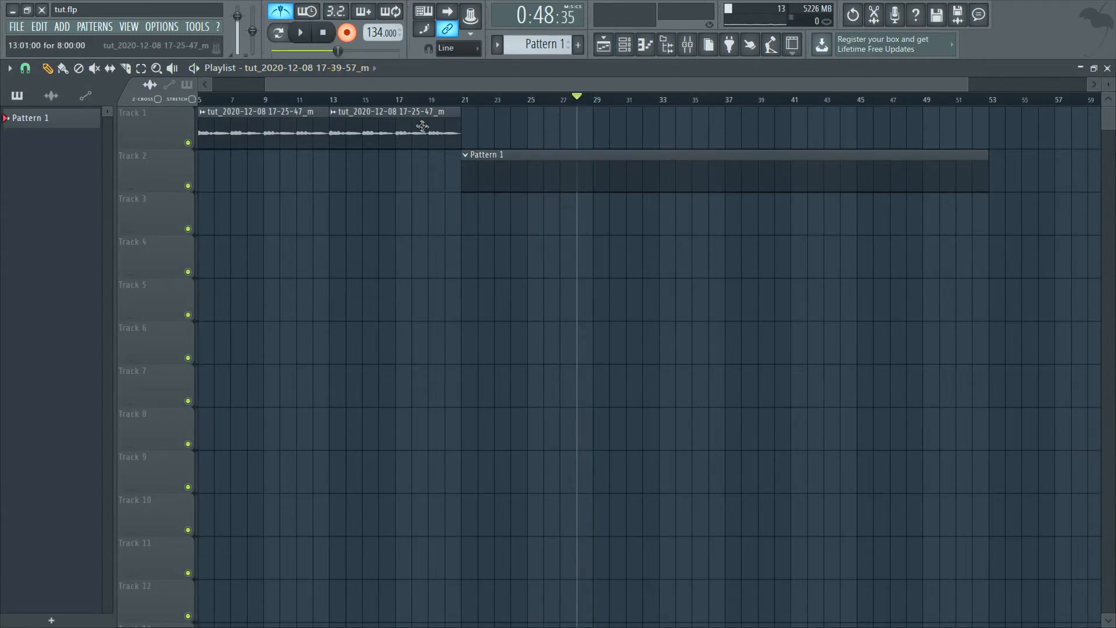
{"action": "key", "text": "ctrl+z"}
- Record an audio take on Track 4 from bar 28 to about bar 37, and disarm recording
{"action": "key", "text": "space"}
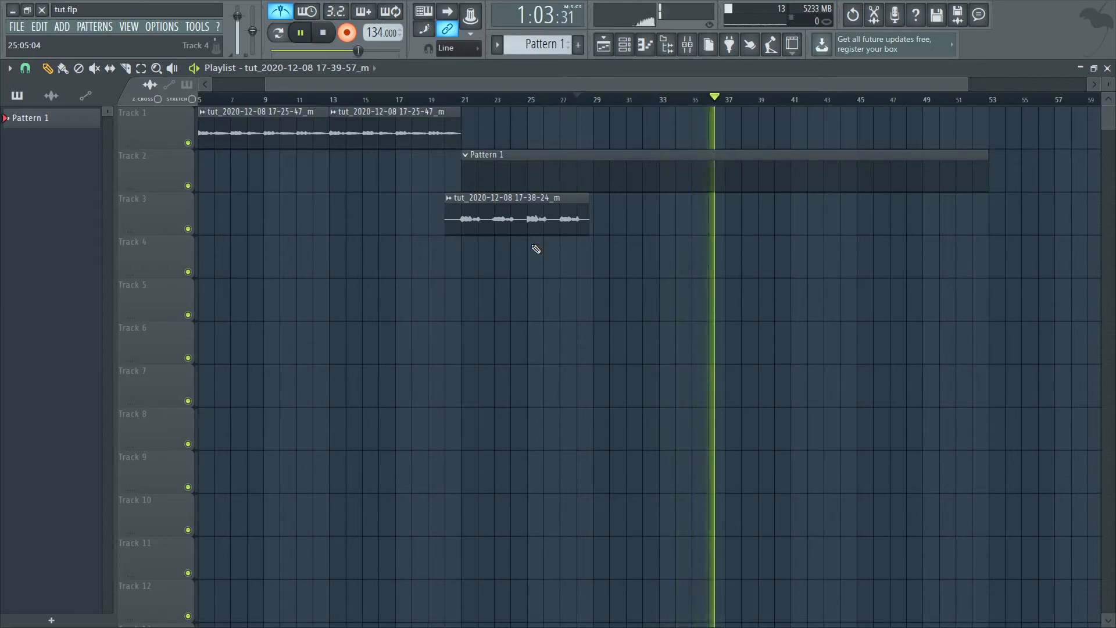
{"action": "key", "text": "space"}
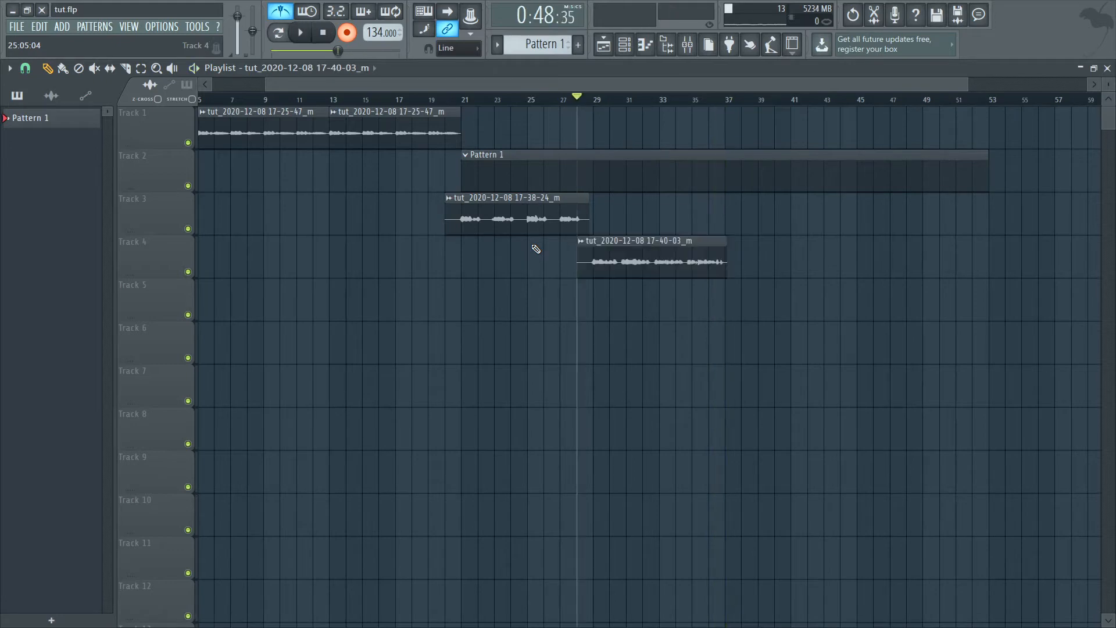
{"action": "left_click", "coordinate": [347, 33]}
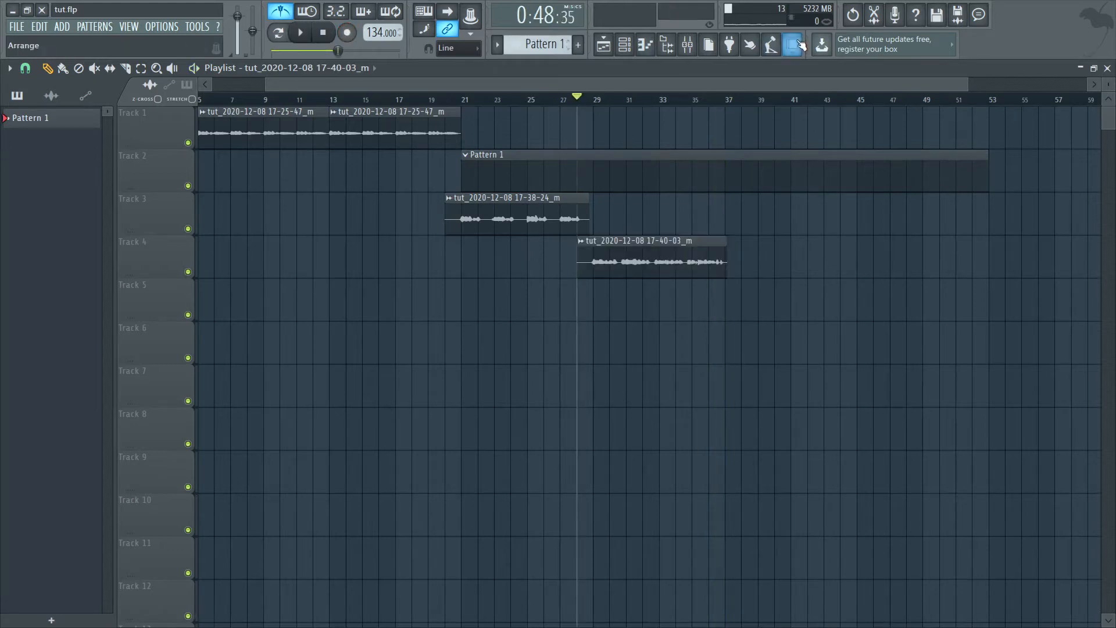
- Re-enable the send from mixer track m to Master and play back the Track 4 take from bar 28
{"action": "left_click", "coordinate": [687, 44]}
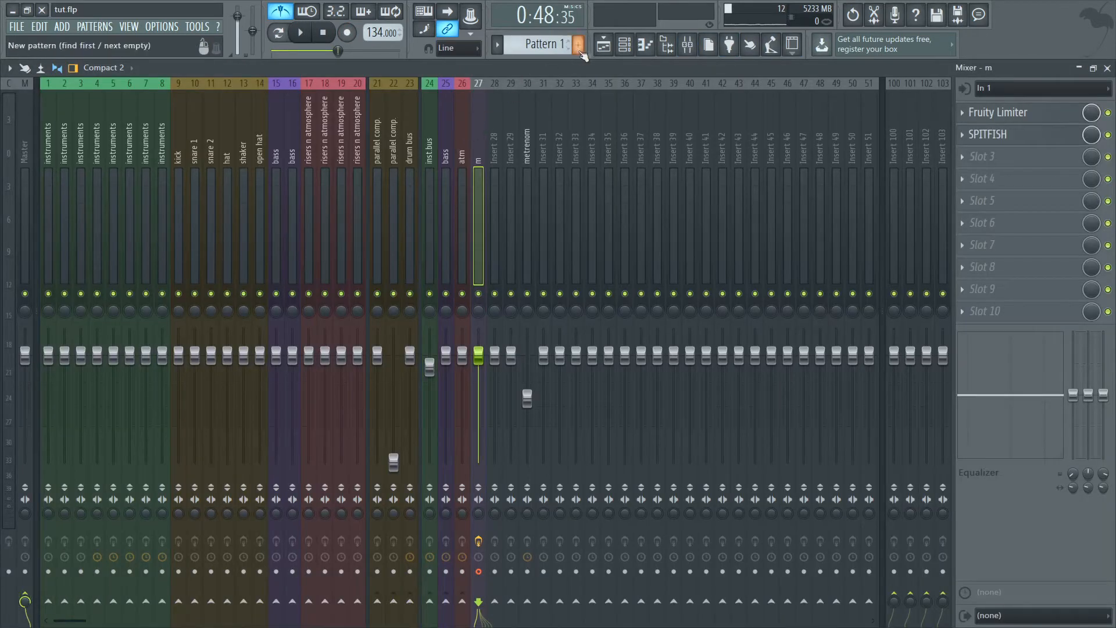
{"action": "left_click", "coordinate": [603, 44]}
{"action": "key", "text": "space"}
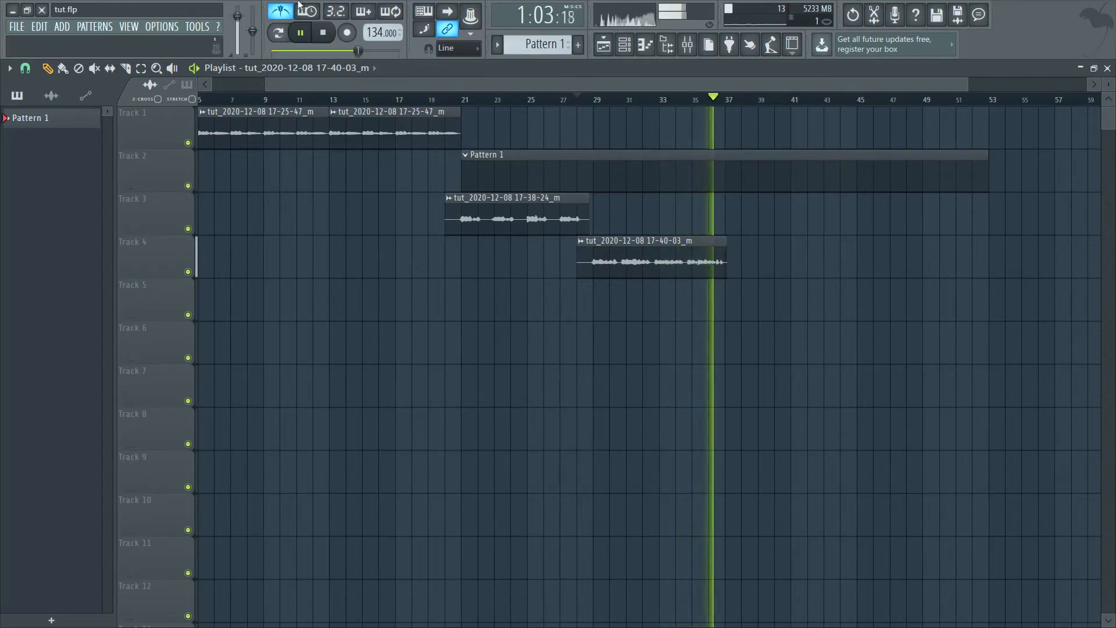
{"action": "left_click", "coordinate": [306, 33]}
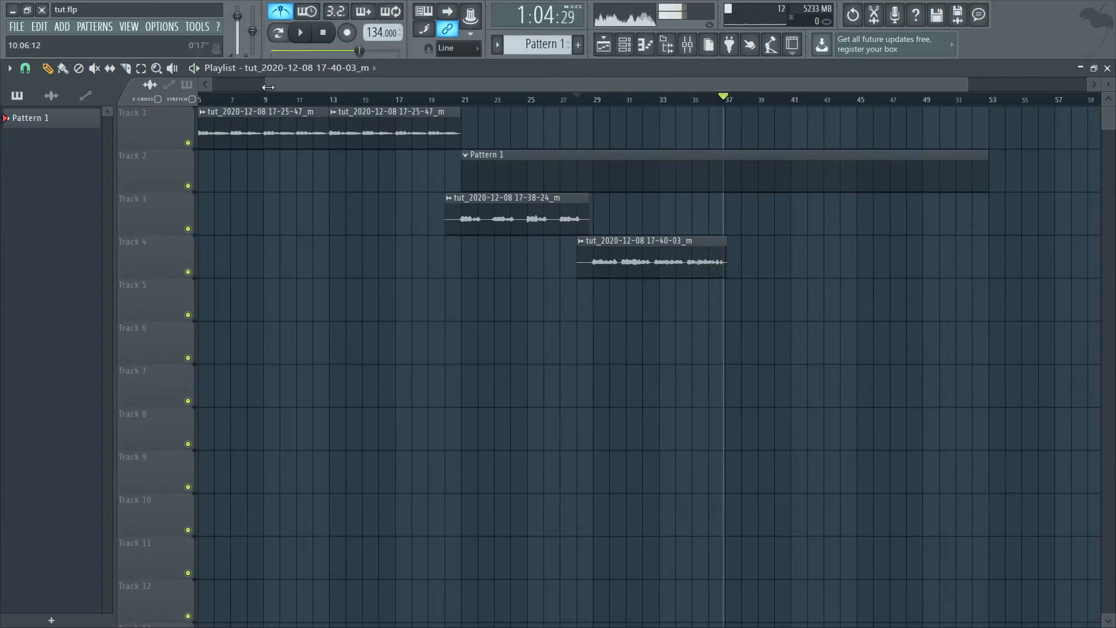
- Slice off the Track 3 clip's lead-in before bar 21 and trim the end of the Track 4 clip at about bar 37
{"action": "left_click_drag", "start_coordinate": [258, 85], "coordinate": [211, 88]}
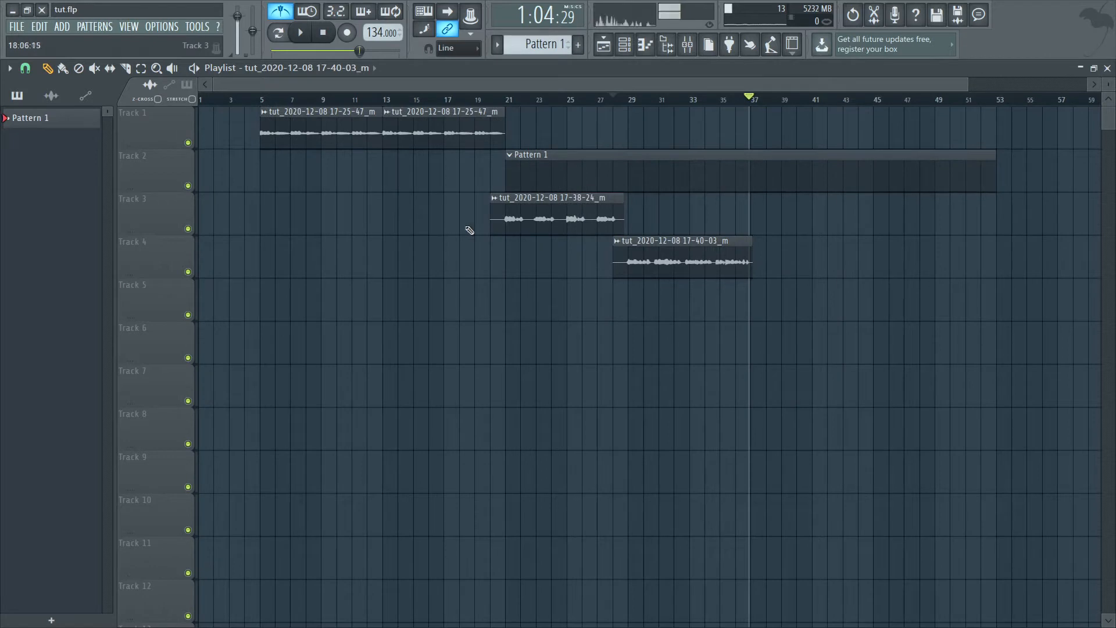
{"action": "left_click", "coordinate": [127, 69]}
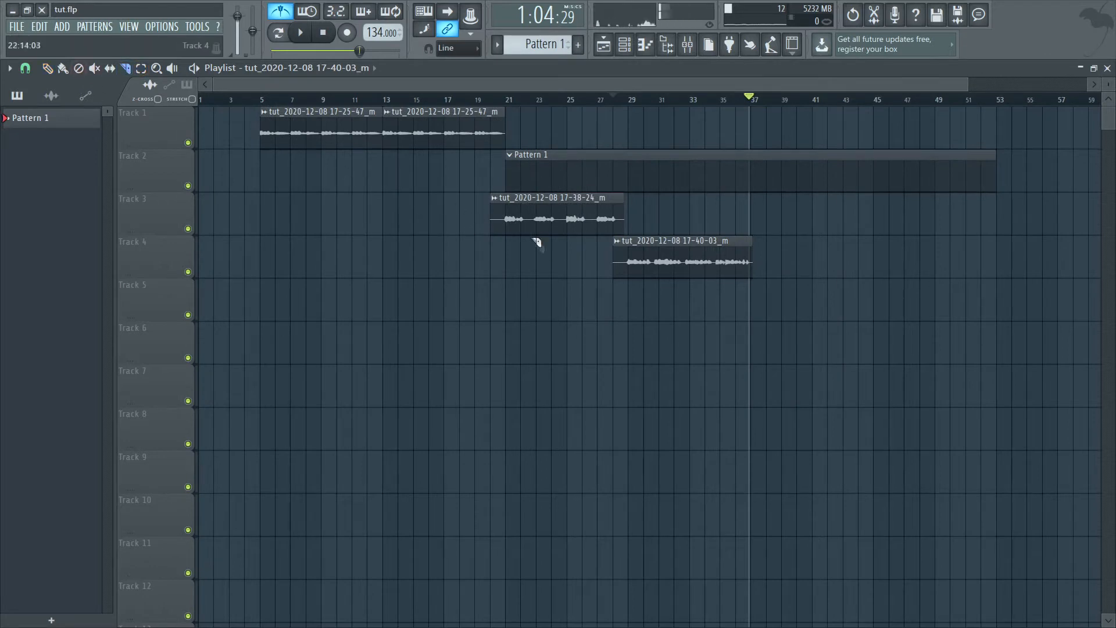
{"action": "left_click_drag", "start_coordinate": [499, 262], "coordinate": [507, 195]}
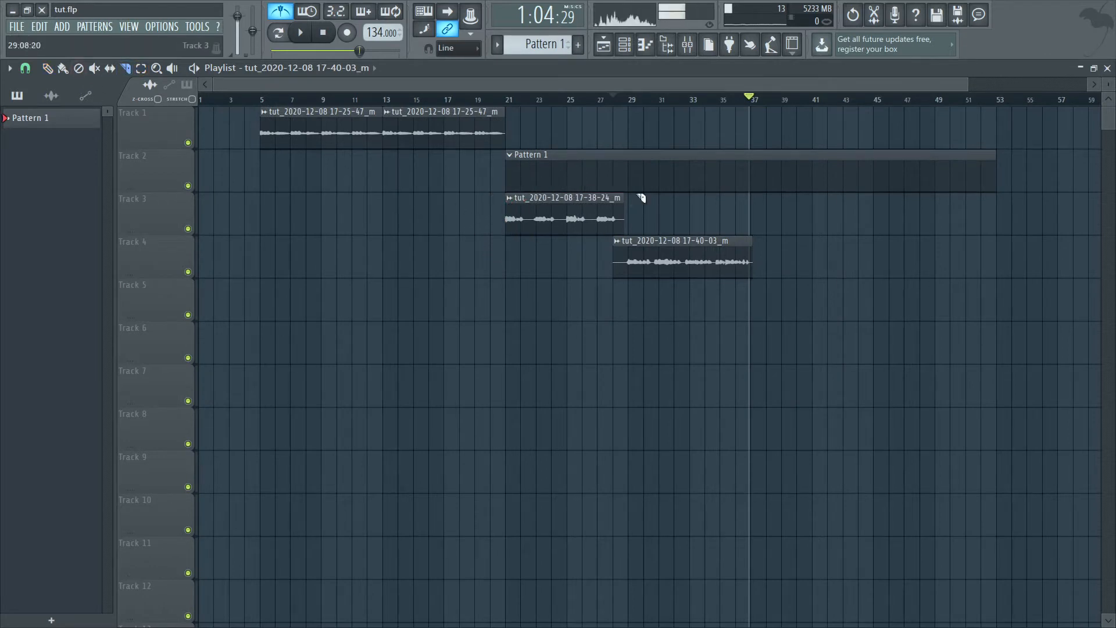
{"action": "left_click_drag", "start_coordinate": [621, 280], "coordinate": [621, 279]}
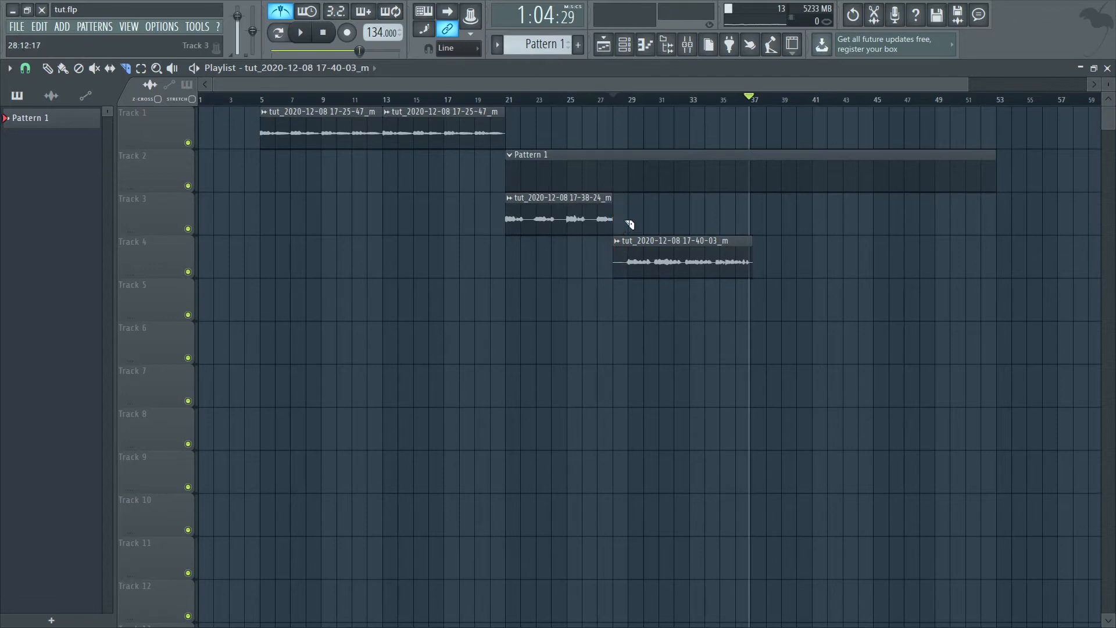
{"action": "key", "text": "ctrl+z"}
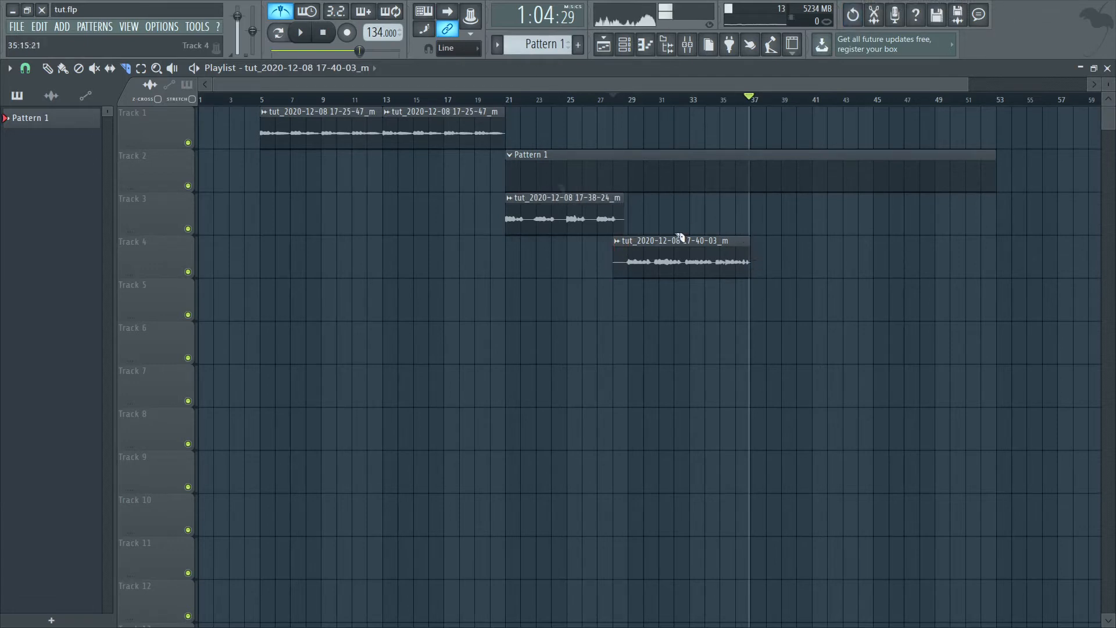
- Shift the Track 4 clip to bar 35 and place a copy of the Track 3 clip at bar 29
{"action": "left_click_drag", "start_coordinate": [656, 251], "coordinate": [761, 252]}
{"action": "left_click", "coordinate": [546, 219]}
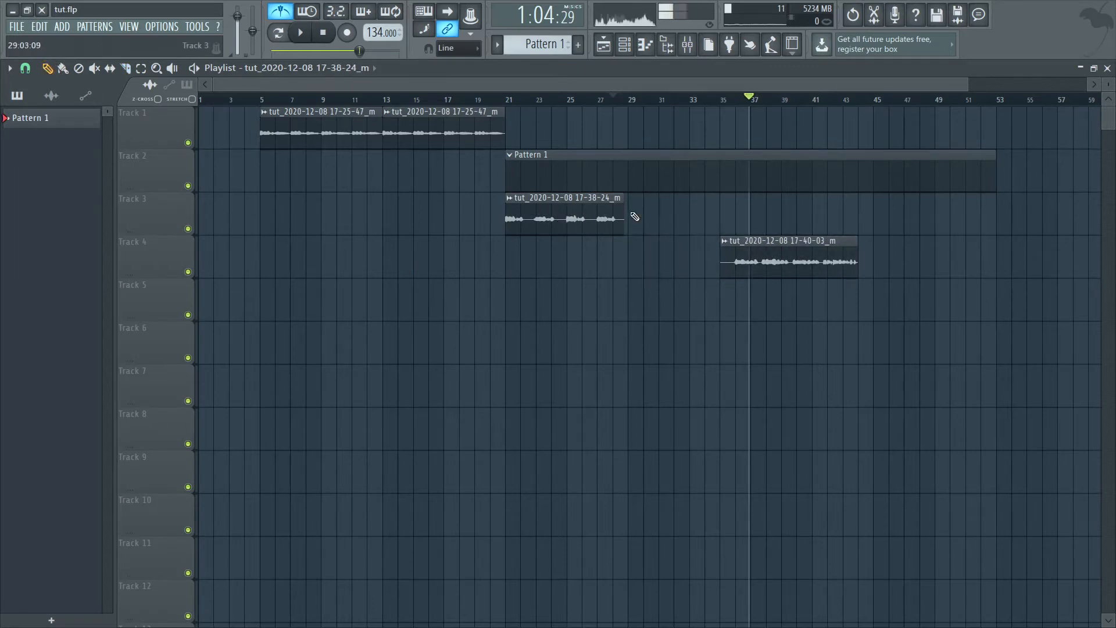
{"action": "left_click", "coordinate": [633, 217]}
{"action": "left_click", "coordinate": [507, 100]}
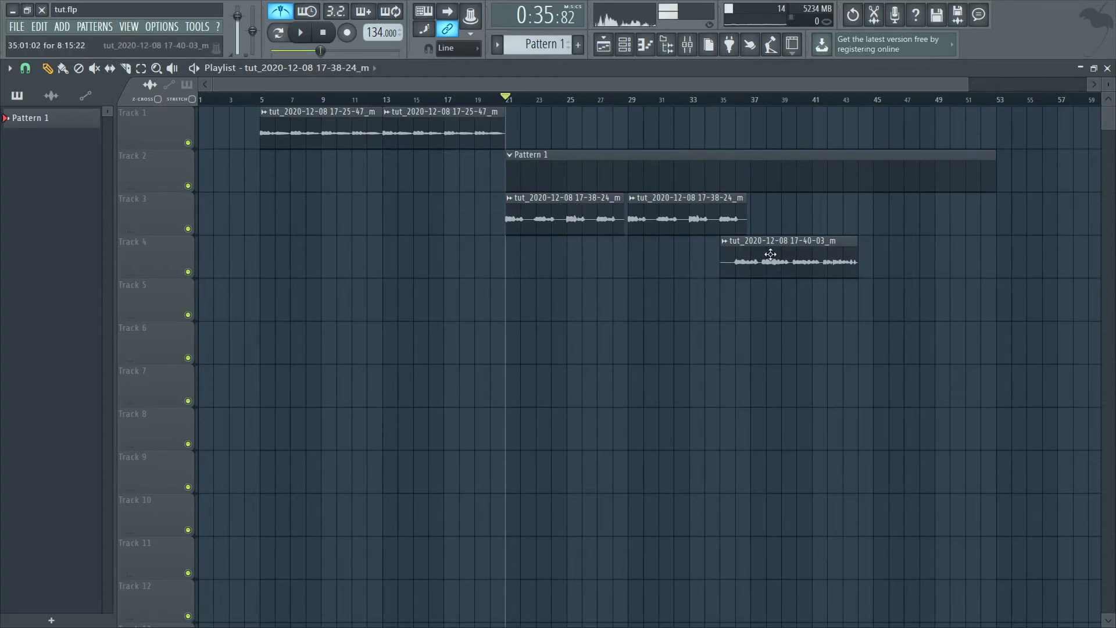
- Move the Track 4 clip to bar 36 and place a copy of it on the same track at bar 44
{"action": "mouse_move", "coordinate": [771, 256]}
{"action": "left_mouse_down"}
{"action": "mouse_move", "coordinate": [798, 258]}
{"action": "mouse_move", "coordinate": [779, 264]}
{"action": "left_mouse_up"}
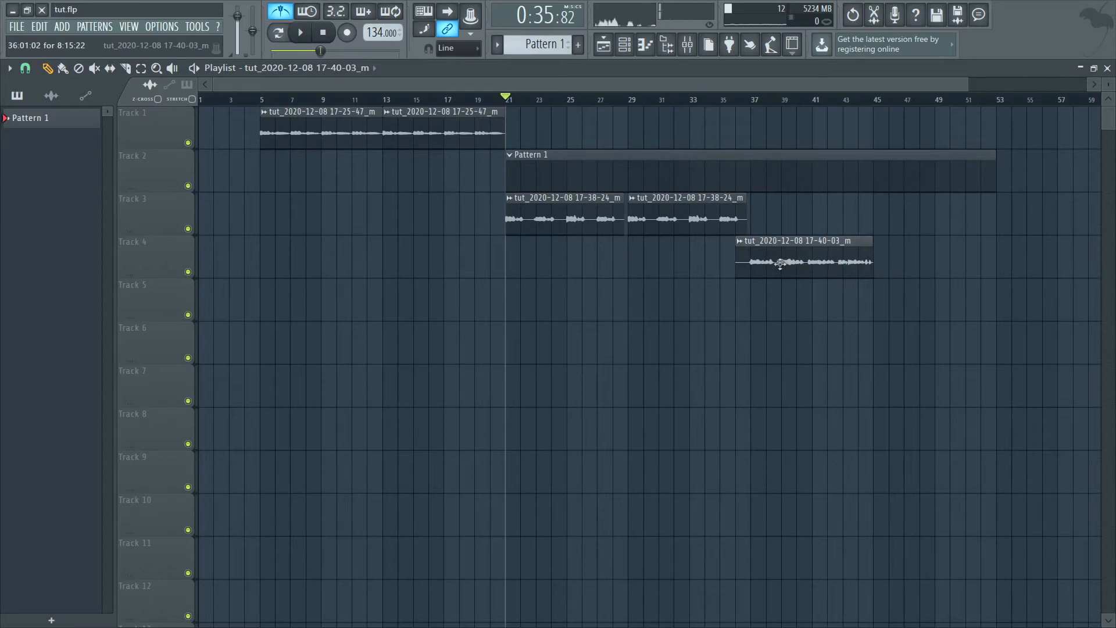
{"action": "left_click", "coordinate": [879, 292]}
{"action": "left_click_drag", "start_coordinate": [898, 299], "coordinate": [880, 242]}
{"action": "scroll", "coordinate": [714, 262], "scroll_direction": "down", "scroll_amount": 1}
- Copy the two Track 1 clips to bar 53 on the same track
{"action": "left_click", "coordinate": [270, 124]}
{"action": "left_click_drag", "start_coordinate": [258, 139], "coordinate": [506, 145]}
{"action": "left_click_drag", "start_coordinate": [266, 128], "coordinate": [899, 156]}
{"action": "left_click", "coordinate": [858, 140]}
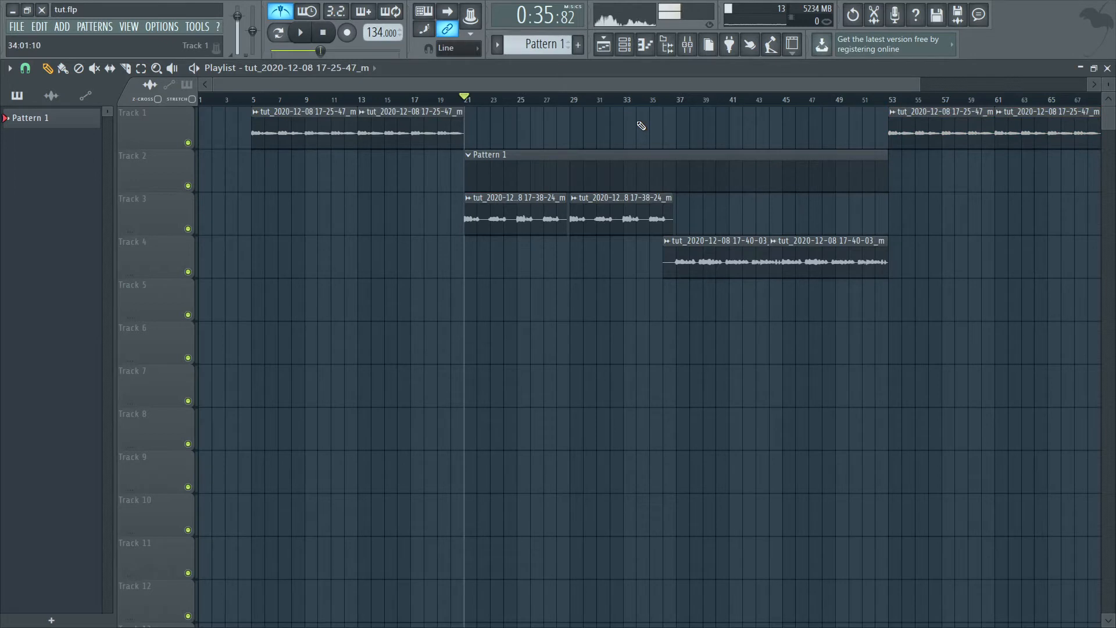
- Highlight the timeline from bar 21 to bar 53 to examine that section, and place the playhead at bar 48
{"action": "scroll", "coordinate": [674, 186], "scroll_direction": "down", "scroll_amount": 1}
{"action": "left_click_drag", "start_coordinate": [449, 102], "coordinate": [839, 136]}
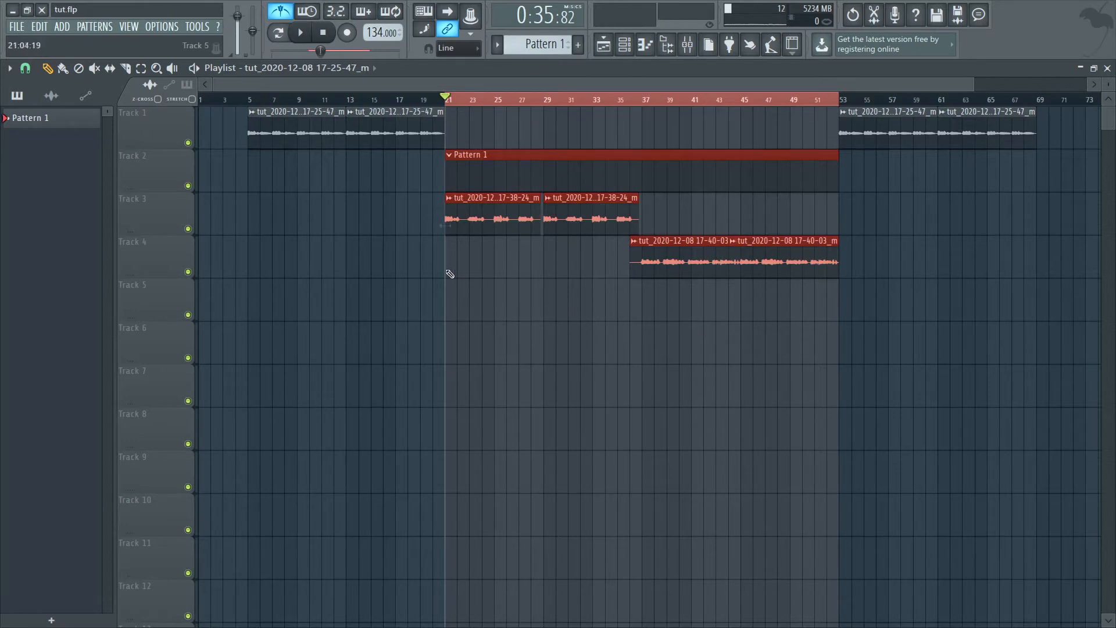
{"action": "left_click_drag", "start_coordinate": [826, 99], "coordinate": [839, 130]}
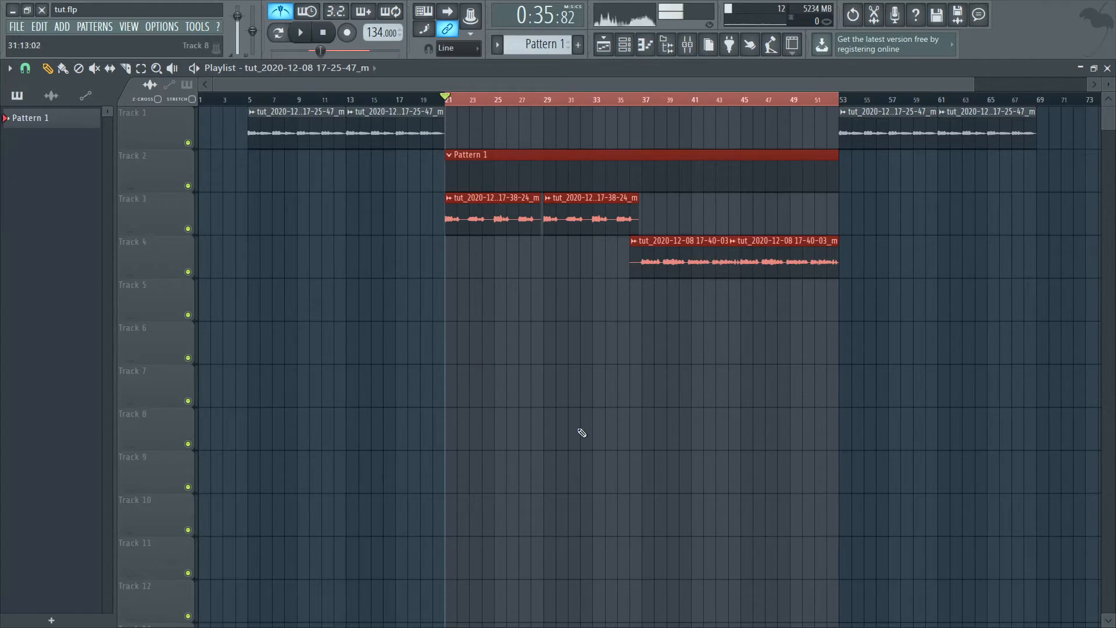
{"action": "scroll", "coordinate": [561, 403], "scroll_direction": "down", "scroll_amount": 1}
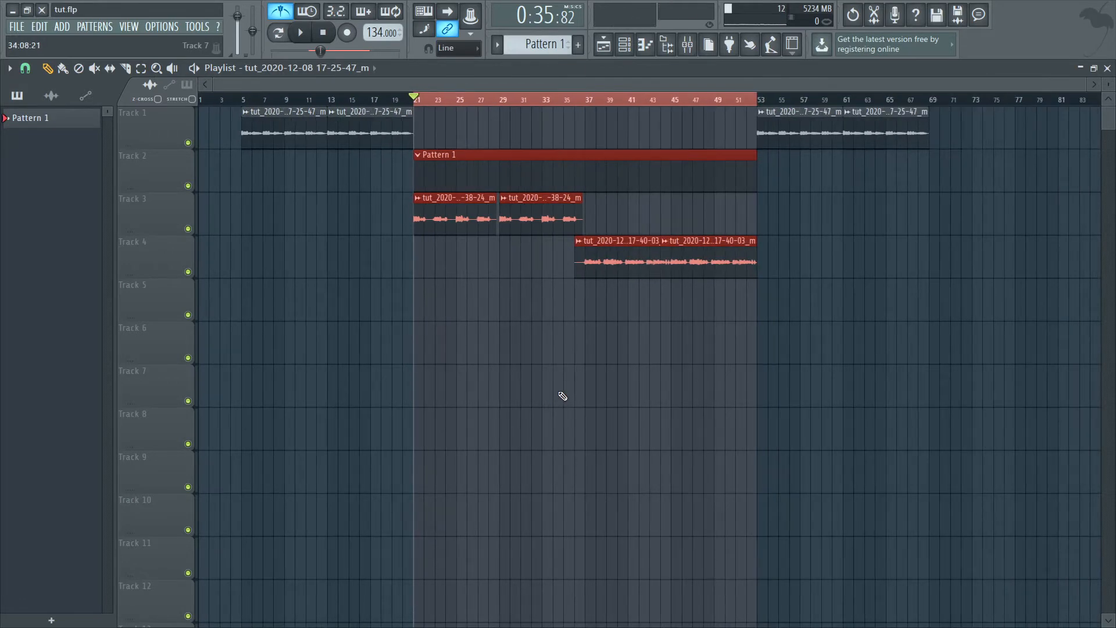
{"action": "left_click", "coordinate": [519, 311]}
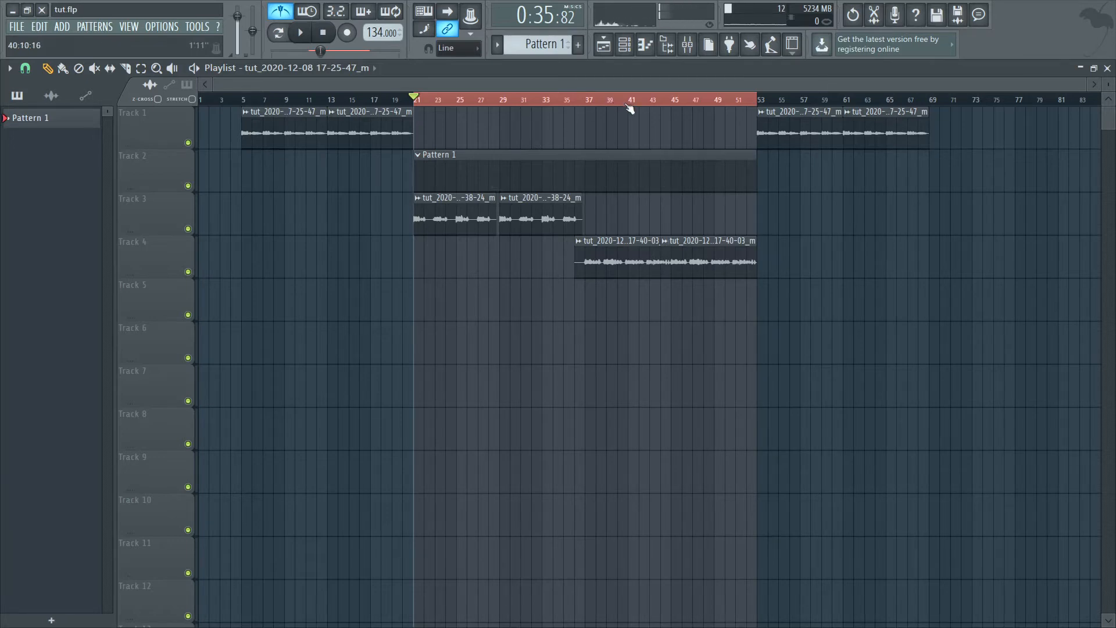
{"action": "left_click", "coordinate": [705, 102]}
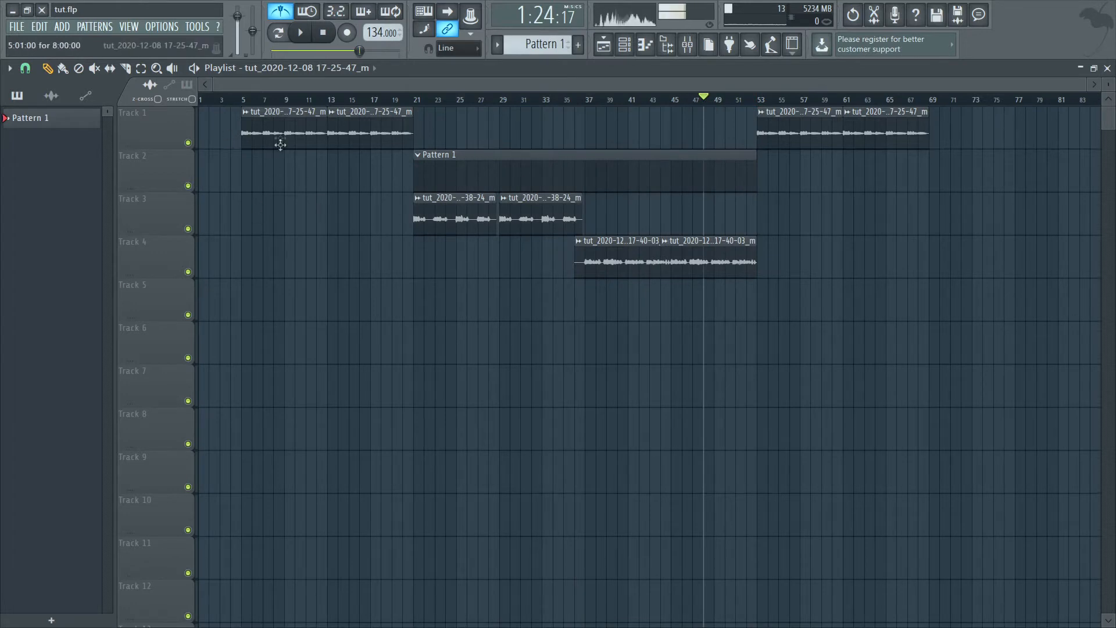
- Highlight the timeline from bar 53 to bar 69 to examine the repeated section, and return the playhead to bar 2
{"action": "left_click_drag", "start_coordinate": [251, 101], "coordinate": [926, 109]}
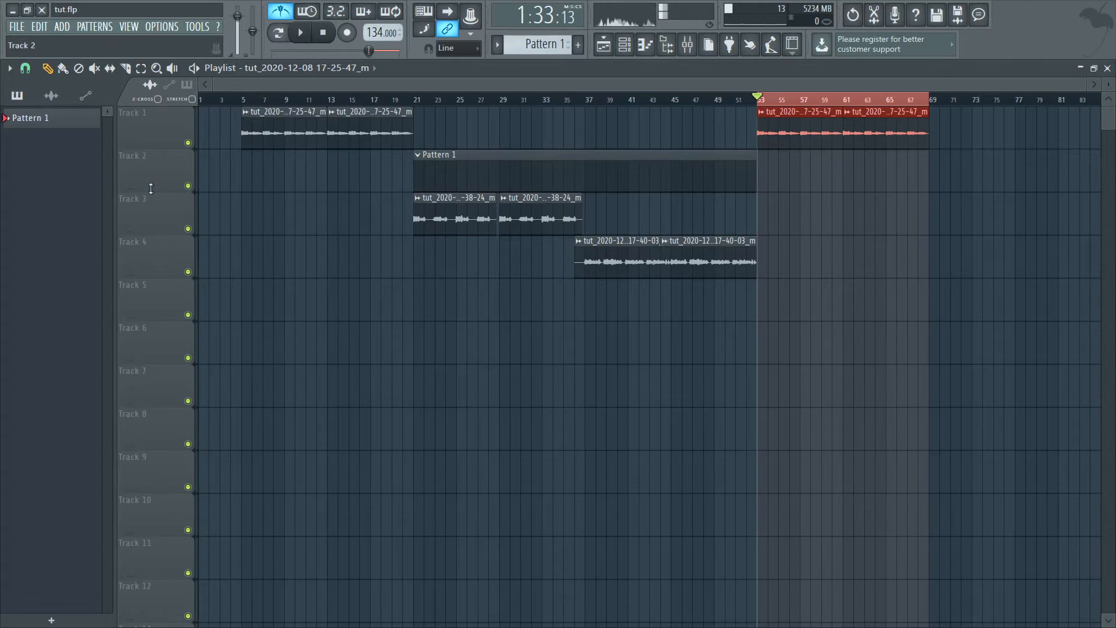
{"action": "left_click", "coordinate": [233, 101]}
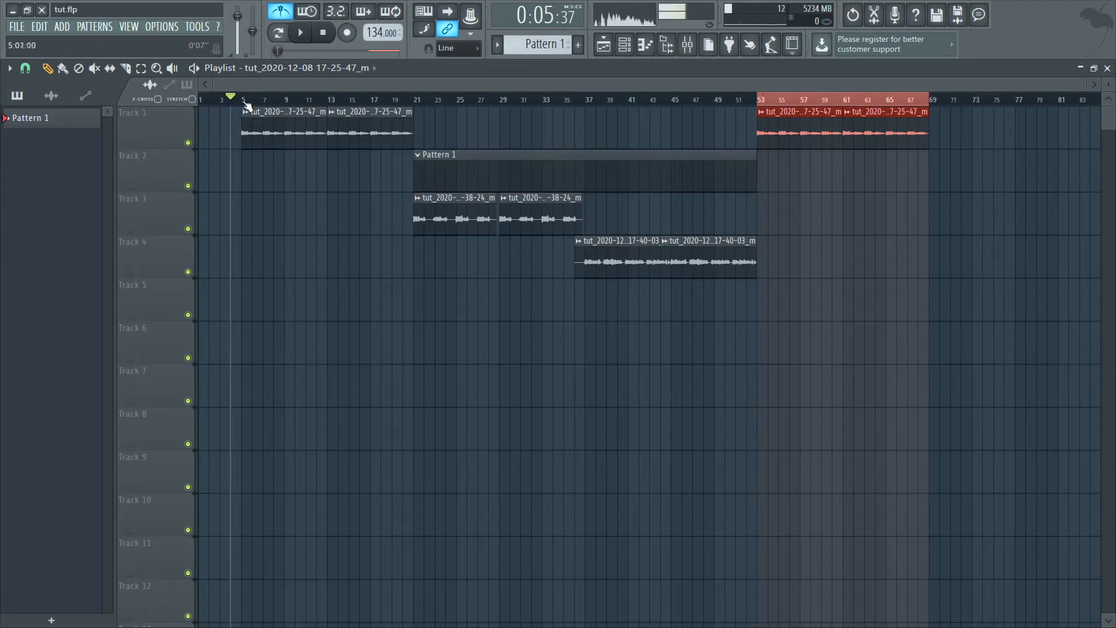
{"action": "left_click_drag", "start_coordinate": [245, 102], "coordinate": [184, 98]}
{"action": "left_click", "coordinate": [210, 101]}
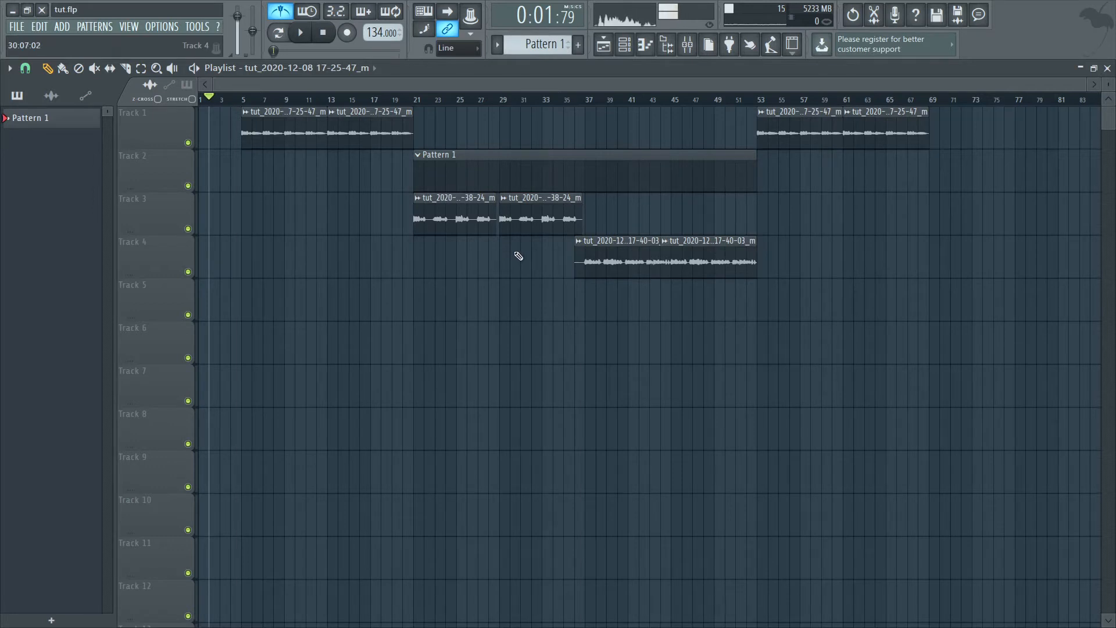
- Place a Pattern 1 clip on Track 2 at bar 69 and copies of the Track 1 audio clip at bars 101 and 109
{"action": "scroll", "coordinate": [814, 162], "scroll_direction": "right", "scroll_amount": 2}
{"action": "left_click", "coordinate": [814, 162]}
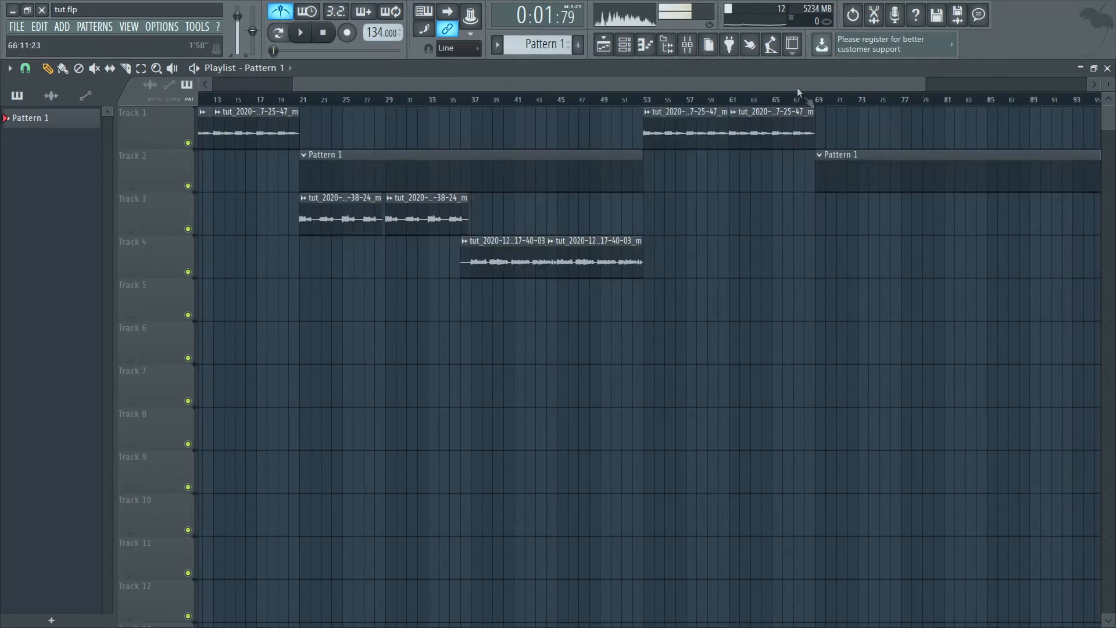
{"action": "left_click", "coordinate": [812, 102]}
{"action": "left_click_drag", "start_coordinate": [927, 83], "coordinate": [1087, 82]}
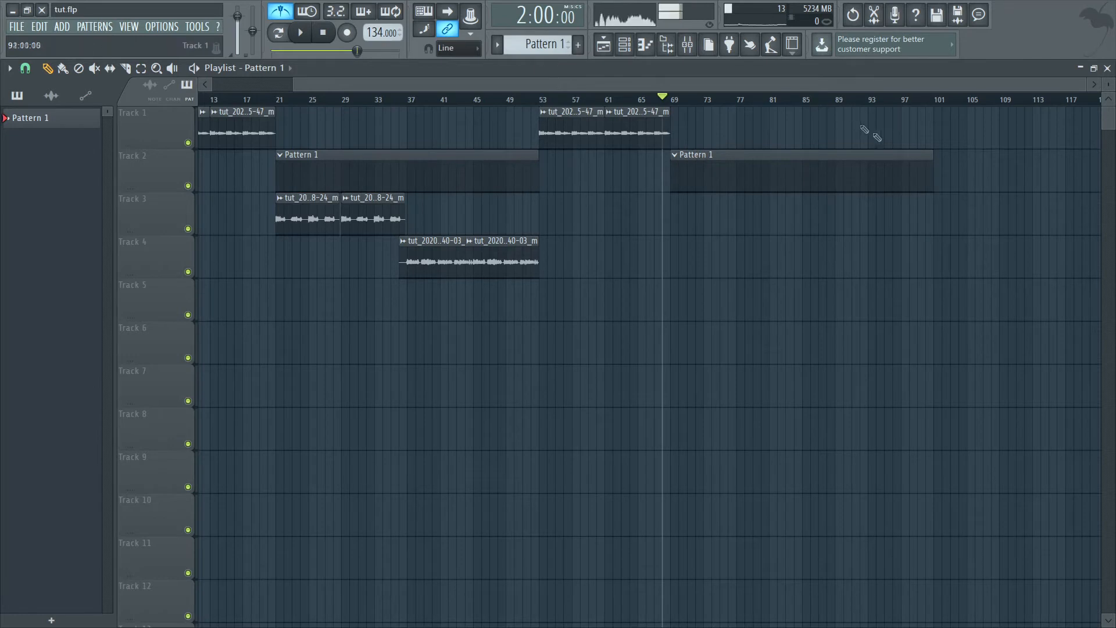
{"action": "left_click", "coordinate": [581, 123]}
{"action": "left_click", "coordinate": [934, 133]}
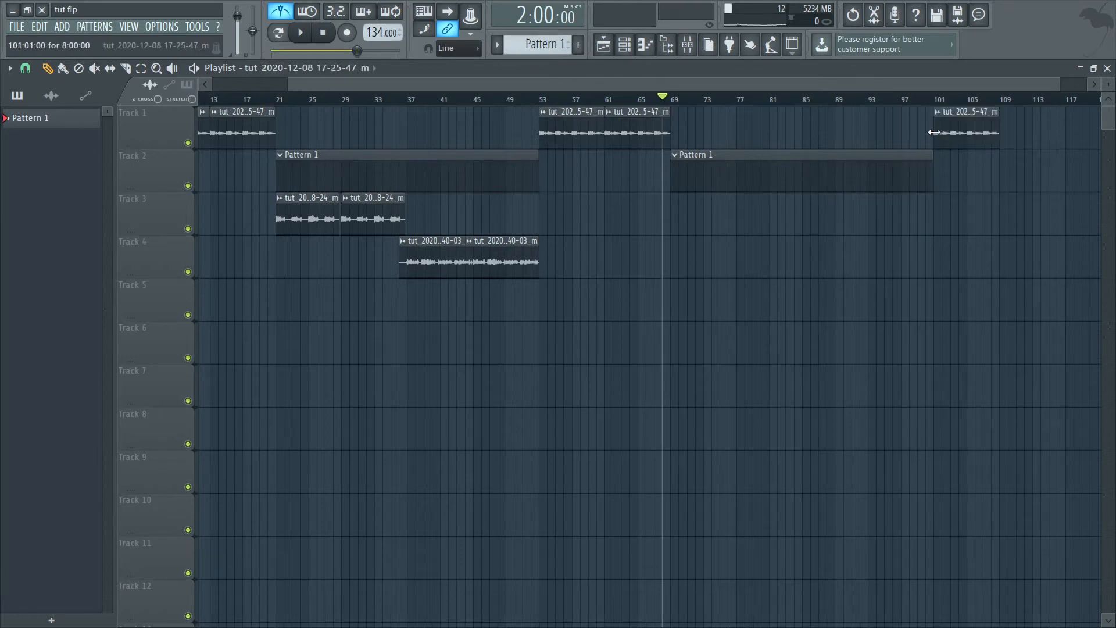
{"action": "left_click", "coordinate": [1022, 122]}
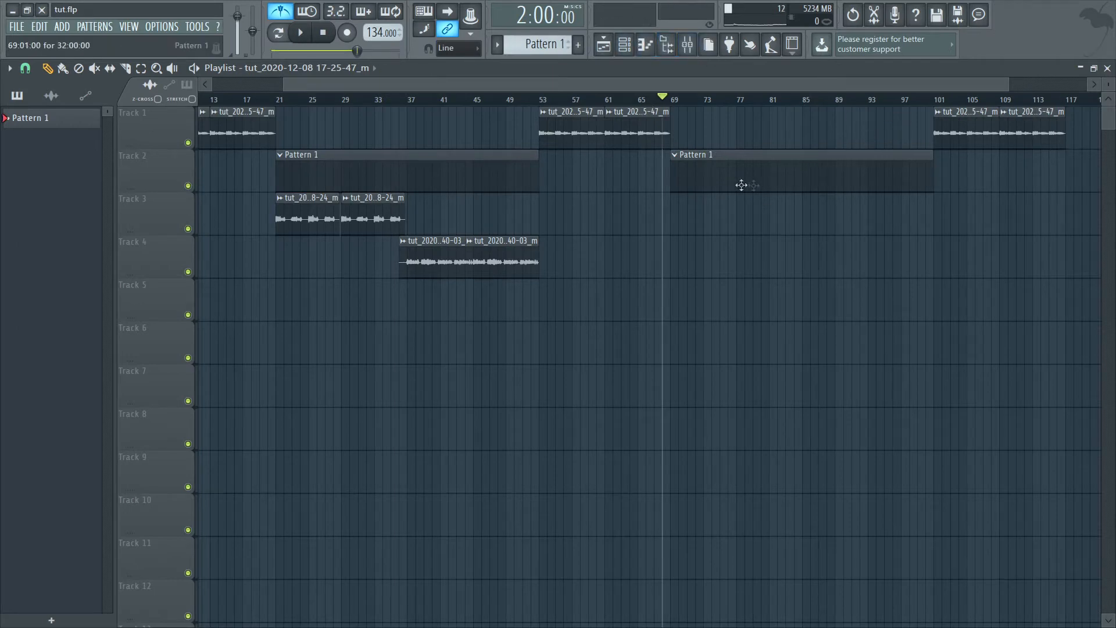
- Delete the Track 1 audio clips at bars 101 and 109 and the Pattern 1 clip at bar 69
{"action": "right_click", "coordinate": [965, 125]}
{"action": "right_click", "coordinate": [1029, 125]}
{"action": "right_click", "coordinate": [764, 166]}
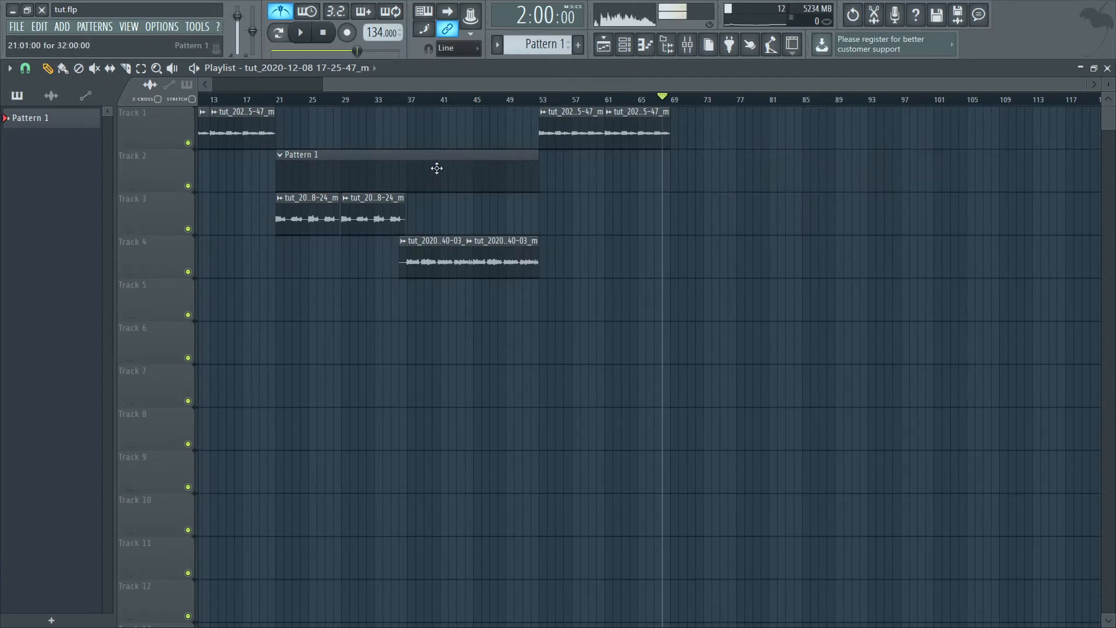
- Extend the arrangement with Pattern 1 at bar 69 on Track 2 and the Track 1 audio clip at bars 101 and 109
{"action": "left_click", "coordinate": [322, 162]}
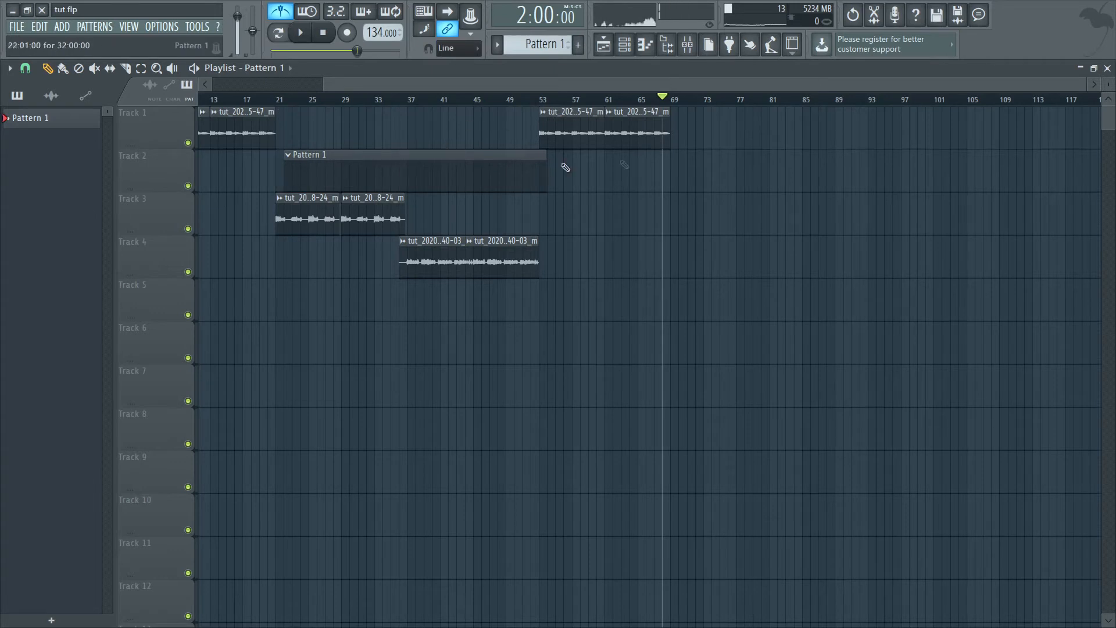
{"action": "left_click", "coordinate": [673, 166]}
{"action": "left_click", "coordinate": [623, 137]}
{"action": "left_click", "coordinate": [935, 139]}
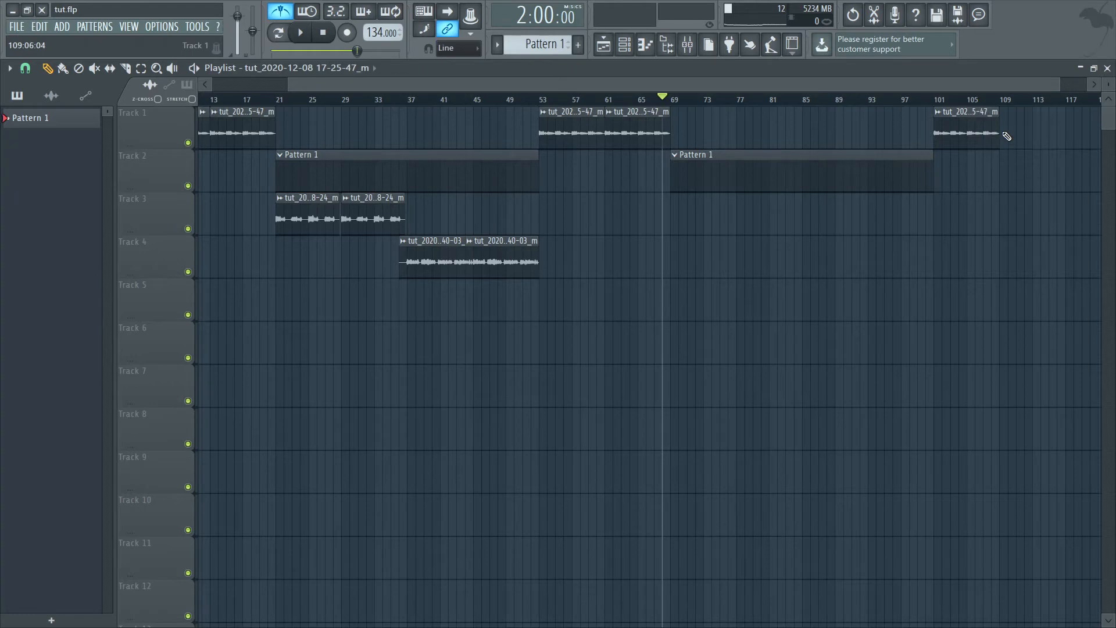
{"action": "left_click", "coordinate": [1003, 135]}
- Check the microphone channel in the mixer and record a take in the playlist from bar 68 to about bar 77
{"action": "left_click", "coordinate": [672, 100]}
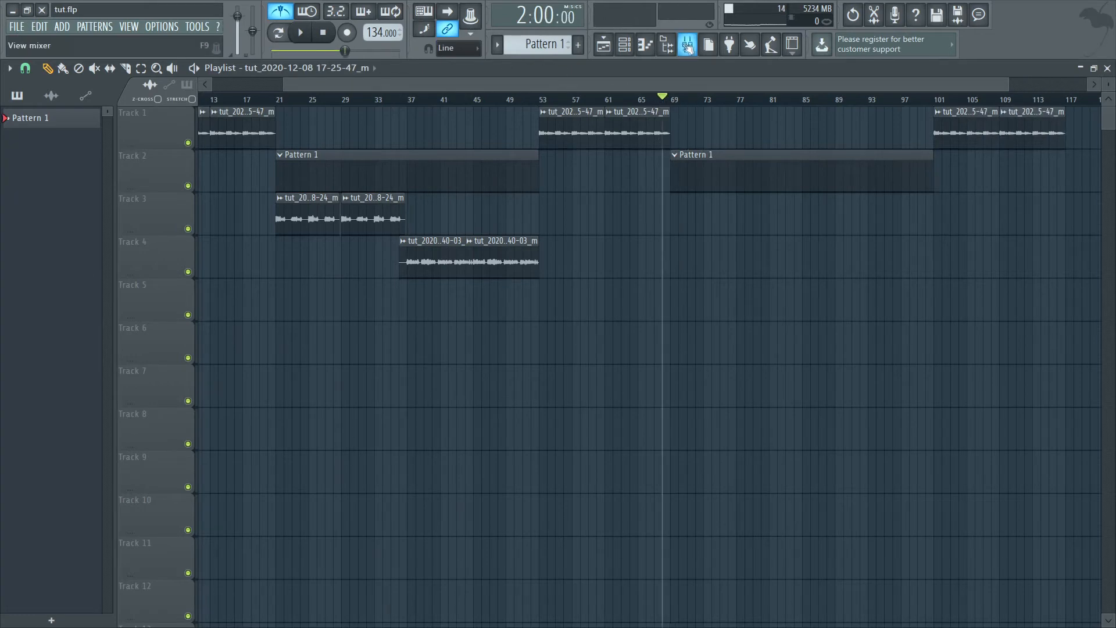
{"action": "left_click", "coordinate": [687, 44]}
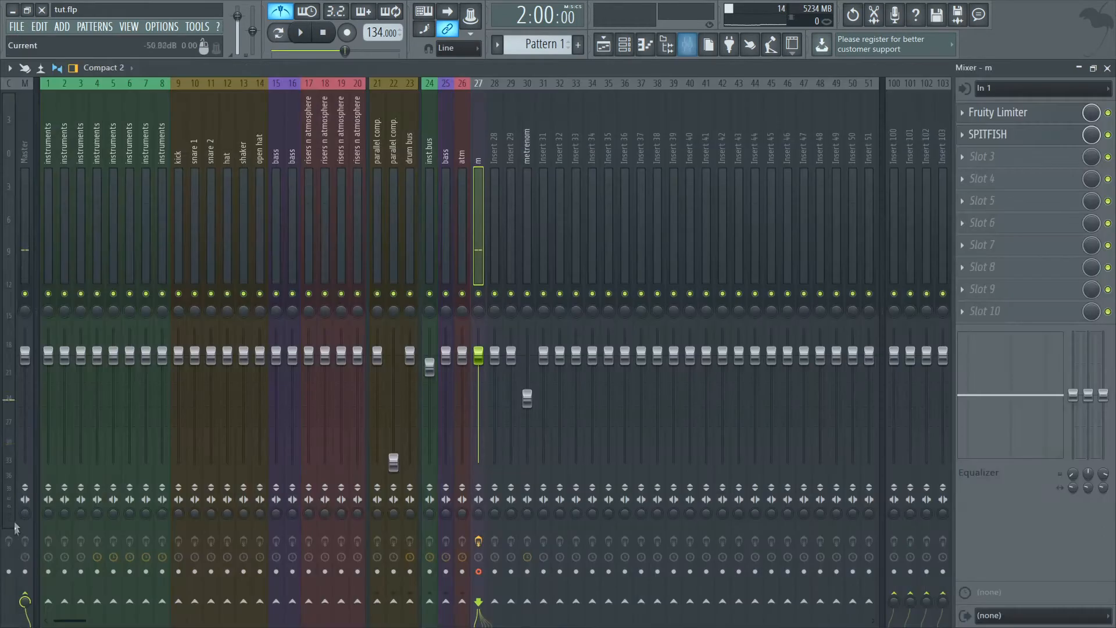
{"action": "left_click", "coordinate": [603, 45]}
{"action": "left_click", "coordinate": [312, 36]}
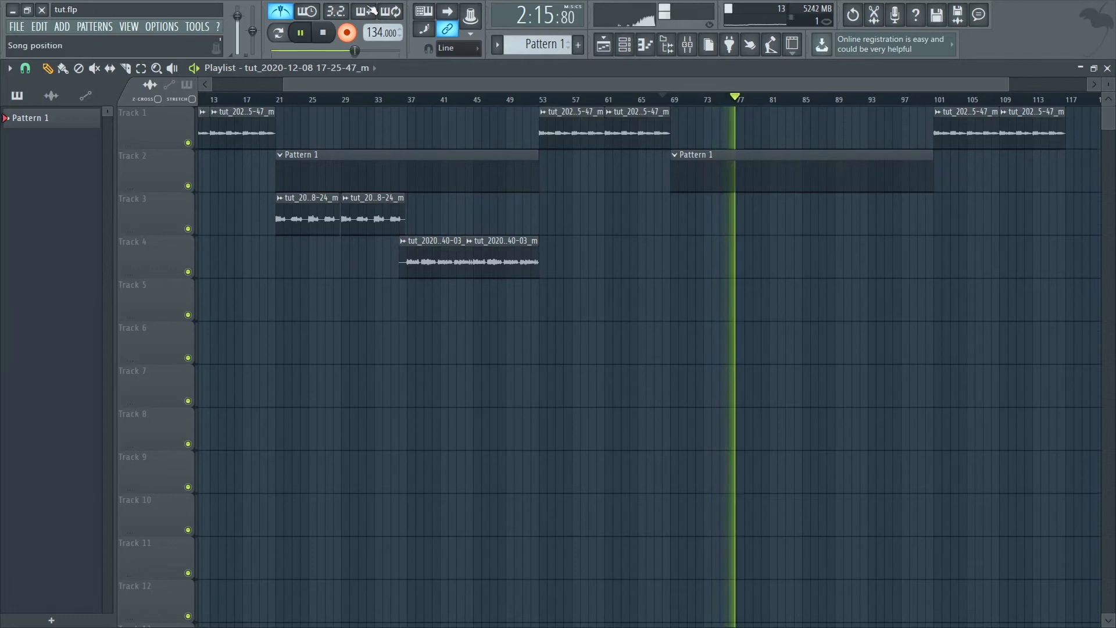
{"action": "left_click", "coordinate": [323, 32]}
- Record a second microphone take from bar 76 to about bar 85
{"action": "left_click", "coordinate": [675, 100]}
{"action": "left_click", "coordinate": [730, 102]}
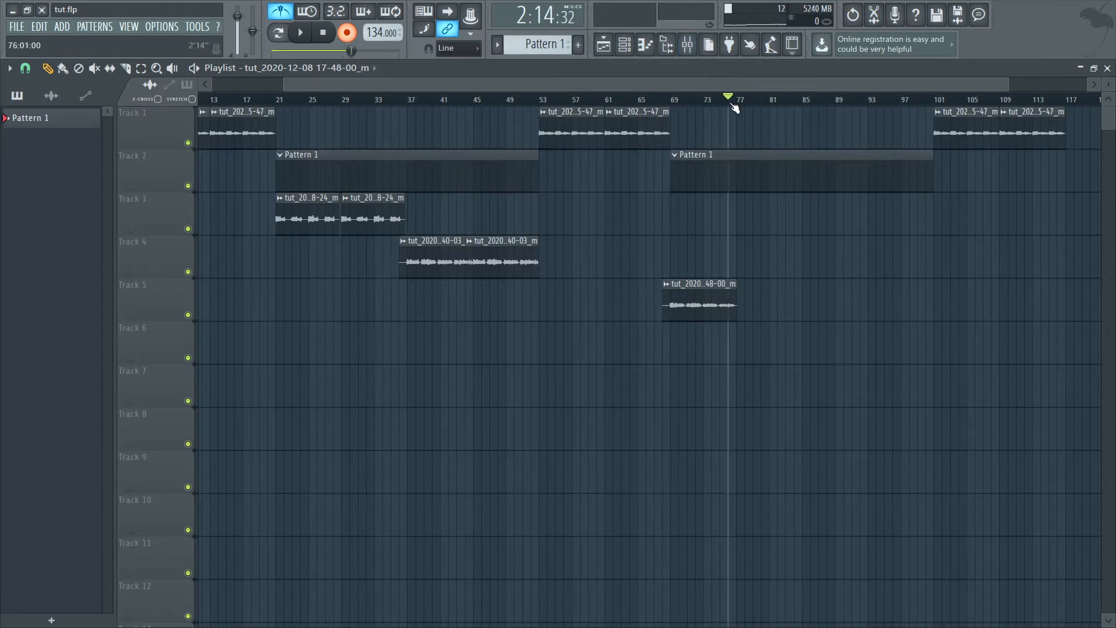
{"action": "left_click", "coordinate": [301, 35]}
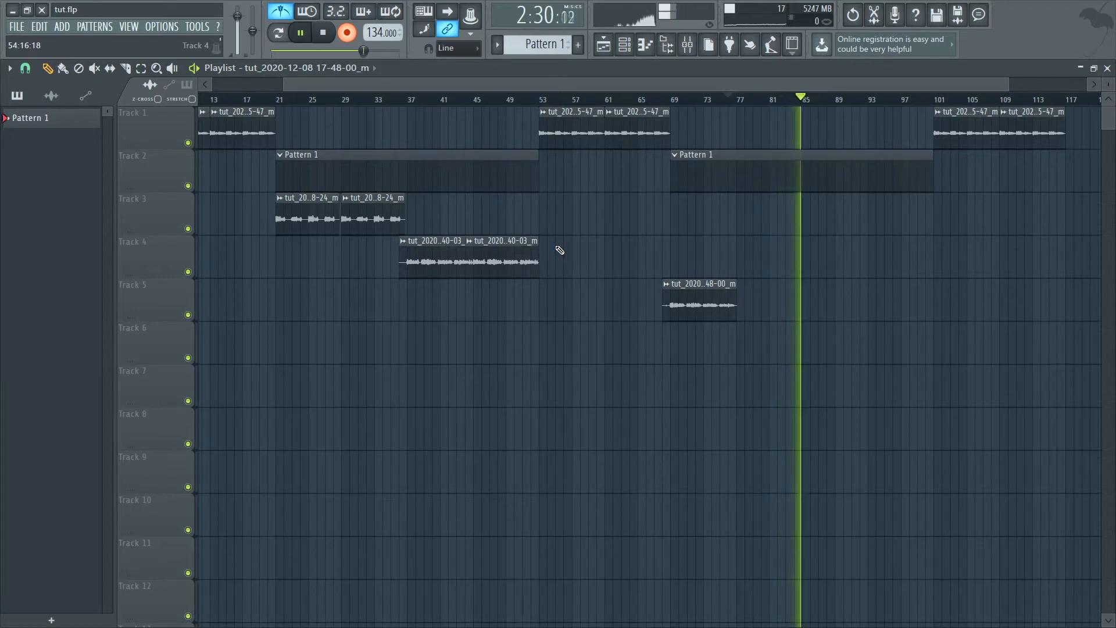
{"action": "key", "text": "space"}
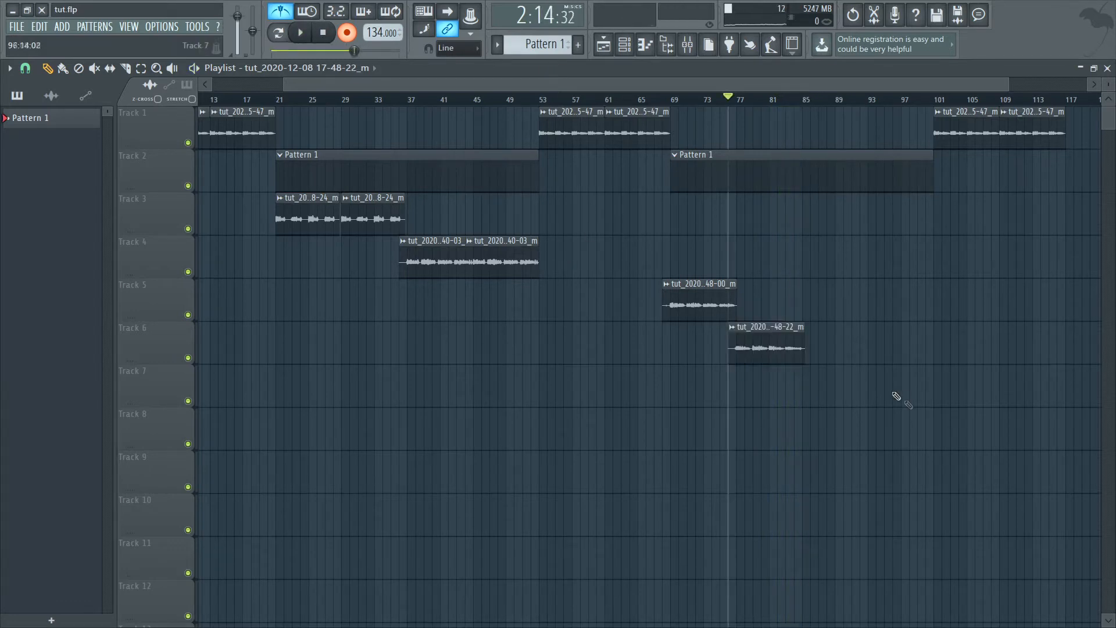
- Delete the Track 6 take and record it again from bar 76 to about bar 85
{"action": "right_click", "coordinate": [794, 329]}
{"action": "left_click", "coordinate": [298, 32]}
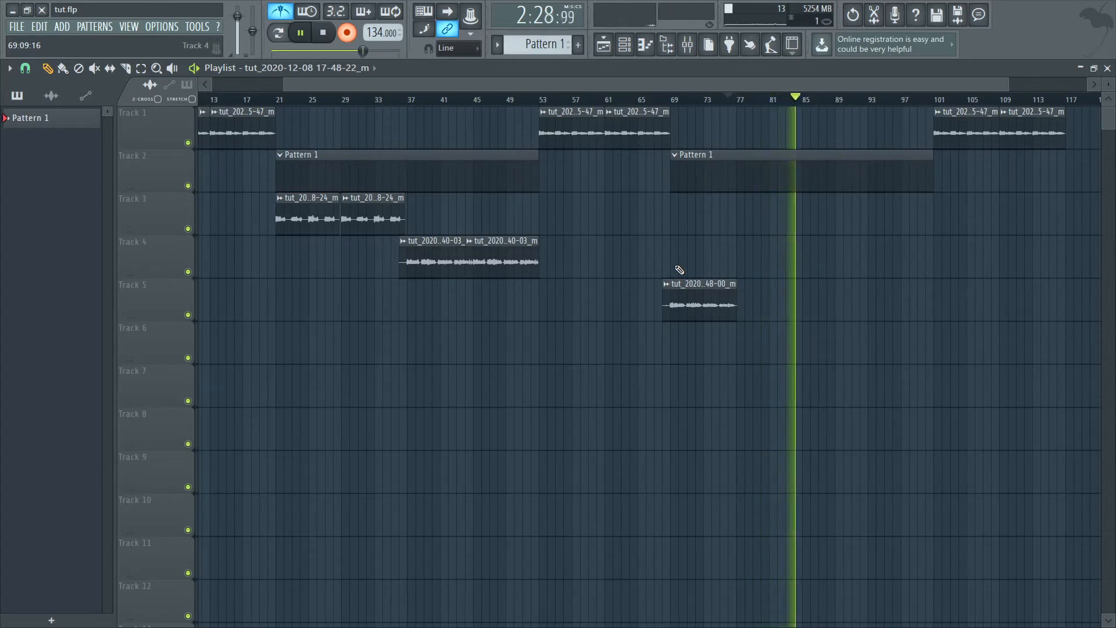
{"action": "left_click", "coordinate": [314, 37]}
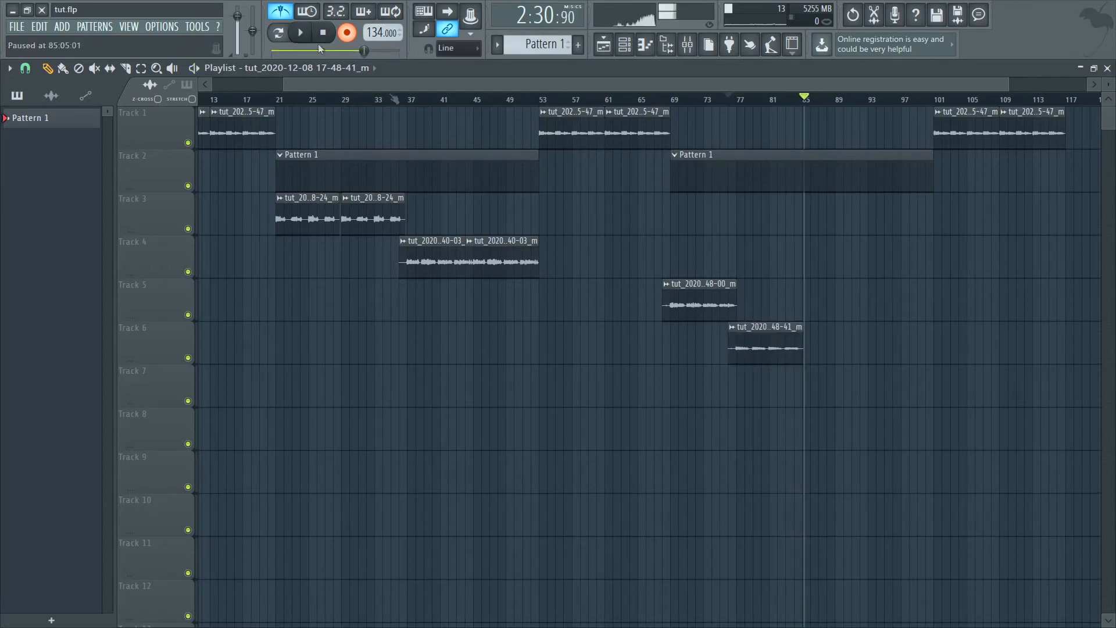
- Toggle the microphone channel's routing to the Master track in the mixer and return to the playlist
{"action": "left_click", "coordinate": [687, 44]}
{"action": "left_click", "coordinate": [25, 601]}
{"action": "left_click", "coordinate": [604, 45]}
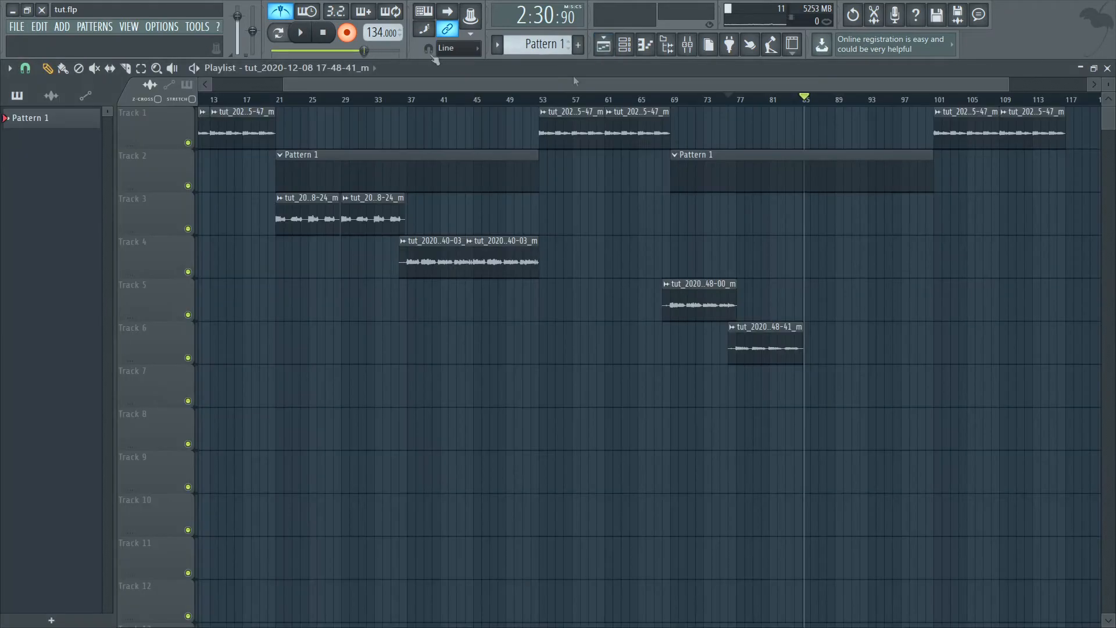
- Play back the Track 5 and Track 6 takes starting from bar 67
{"action": "left_click", "coordinate": [671, 100]}
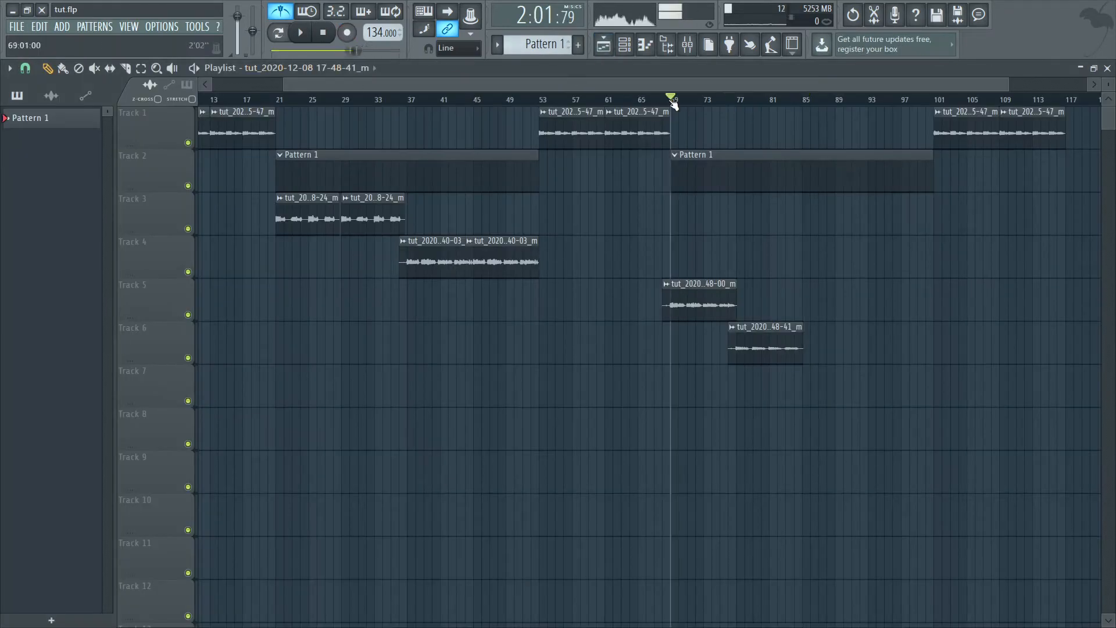
{"action": "left_click_drag", "start_coordinate": [296, 82], "coordinate": [540, 82]}
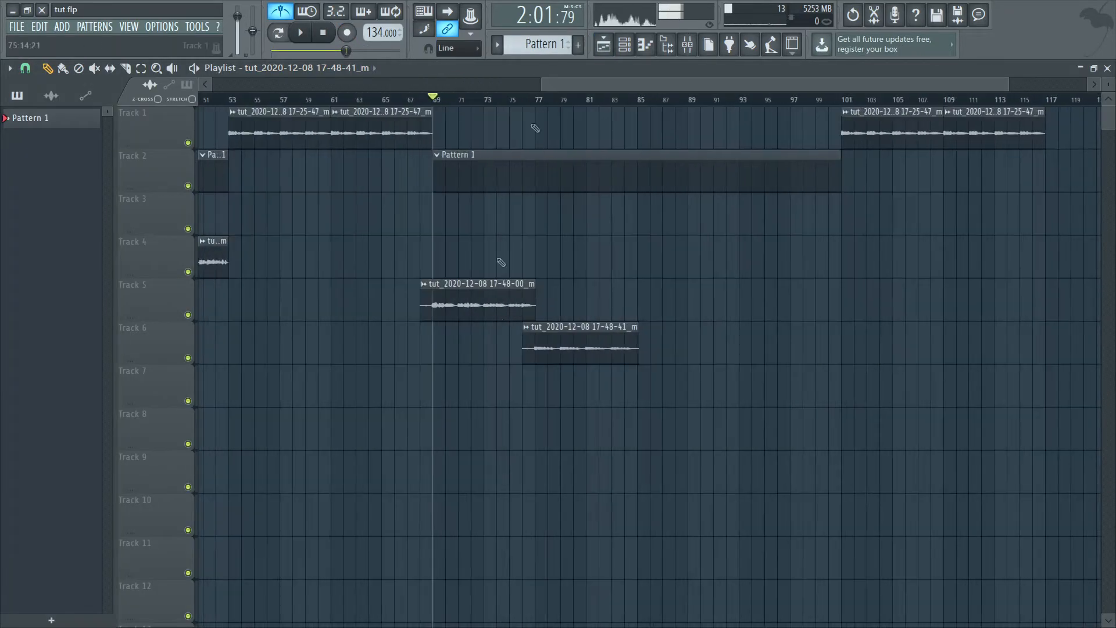
{"action": "left_click", "coordinate": [298, 33]}
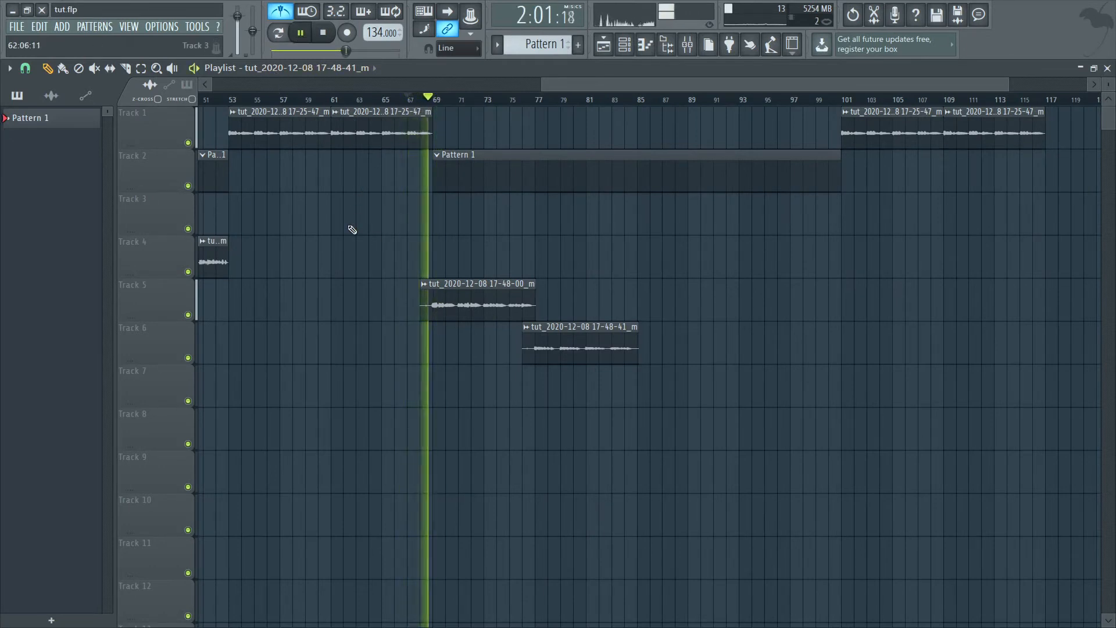
{"action": "left_click", "coordinate": [301, 33]}
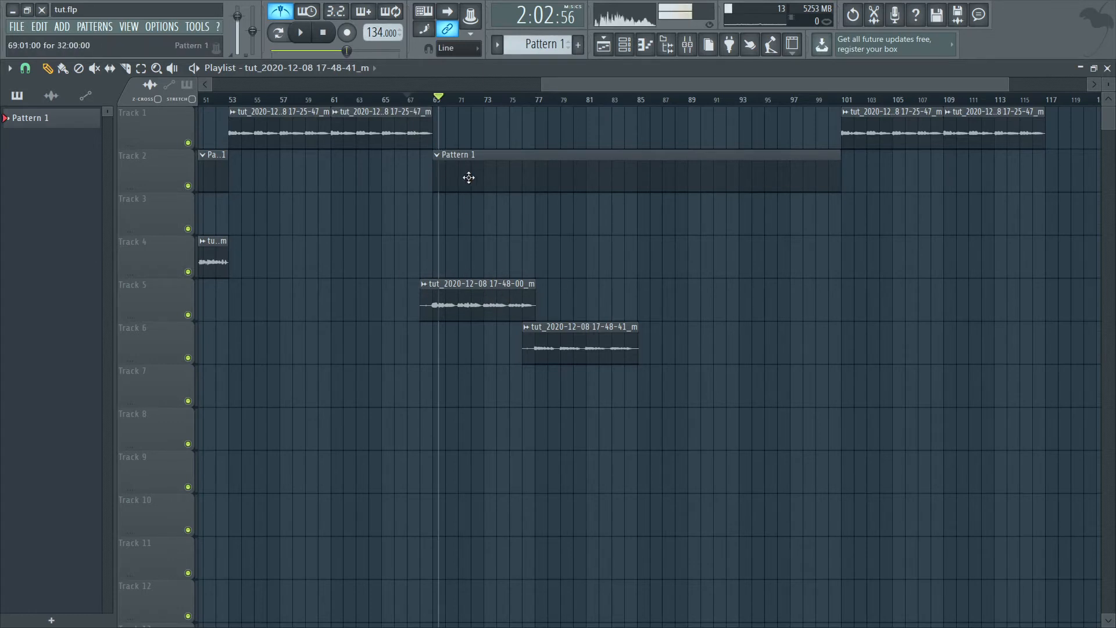
{"action": "left_click", "coordinate": [409, 100]}
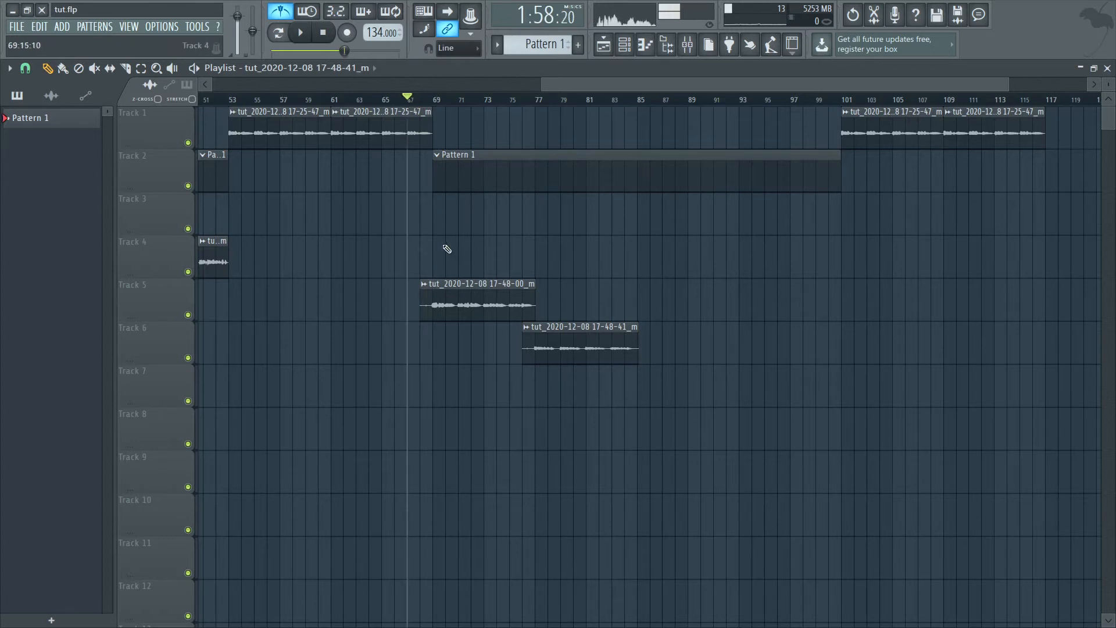
{"action": "left_click", "coordinate": [306, 33]}
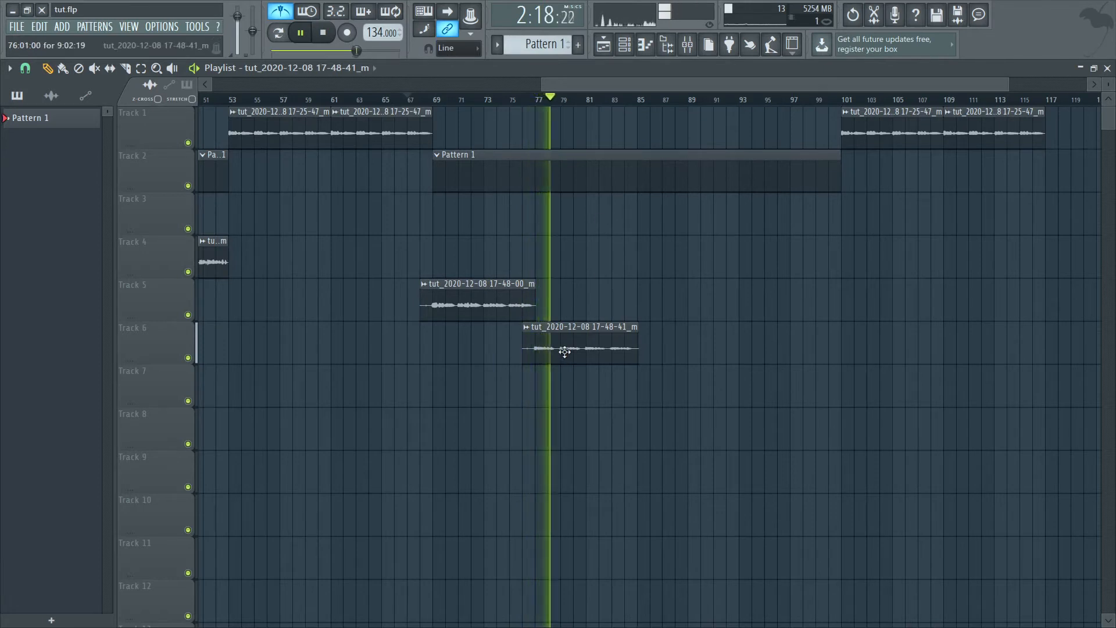
- Slice off the lead-ins and tails so the Track 5 take spans bars 69 to 77 and the Track 6 take bars 77 to 85
{"action": "left_click", "coordinate": [131, 70]}
{"action": "left_click_drag", "start_coordinate": [536, 267], "coordinate": [536, 352]}
{"action": "left_click_drag", "start_coordinate": [639, 305], "coordinate": [639, 371]}
{"action": "left_click_drag", "start_coordinate": [432, 330], "coordinate": [433, 335]}
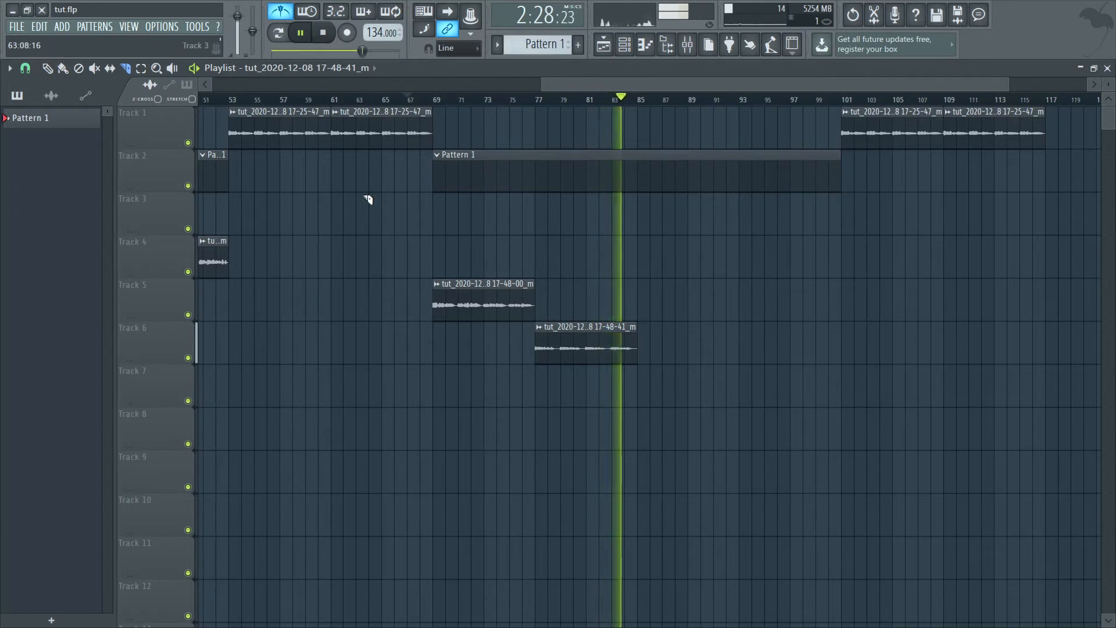
{"action": "left_click", "coordinate": [322, 34]}
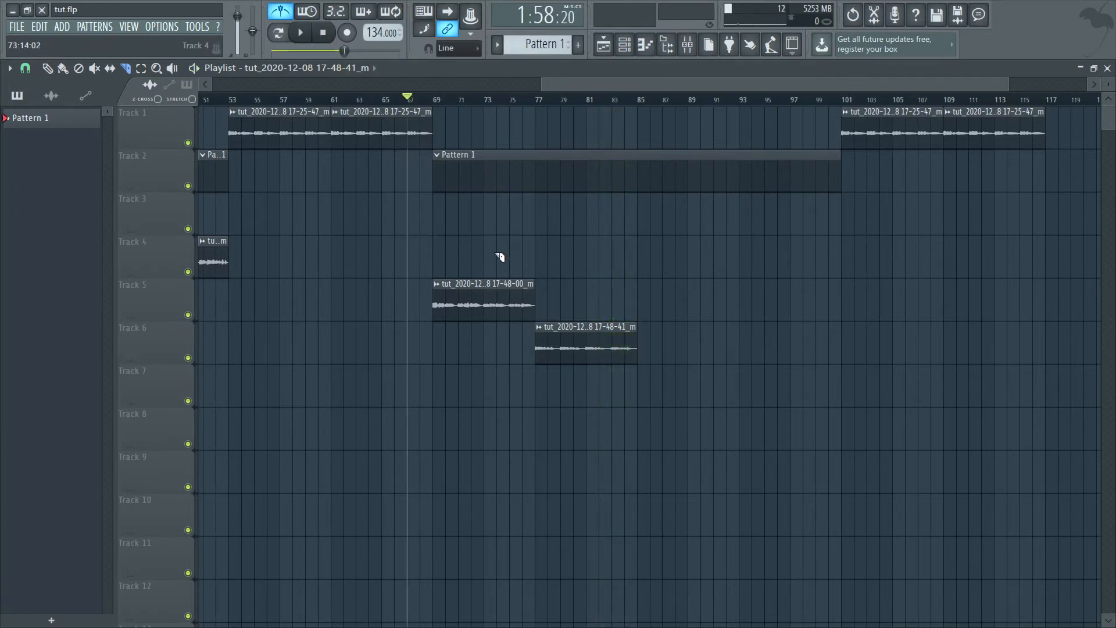
- Cut the Track 5 clip at bar 73, replace its second half with a copy of the first, and set the playhead to bar 69
{"action": "left_click_drag", "start_coordinate": [533, 300], "coordinate": [495, 318]}
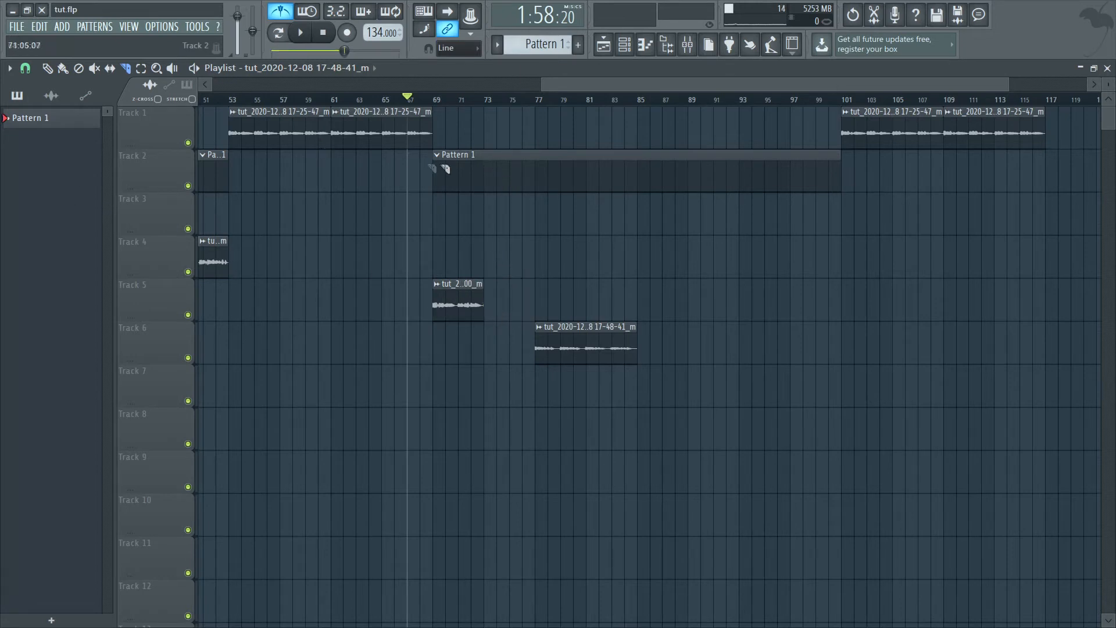
{"action": "left_click", "coordinate": [491, 292]}
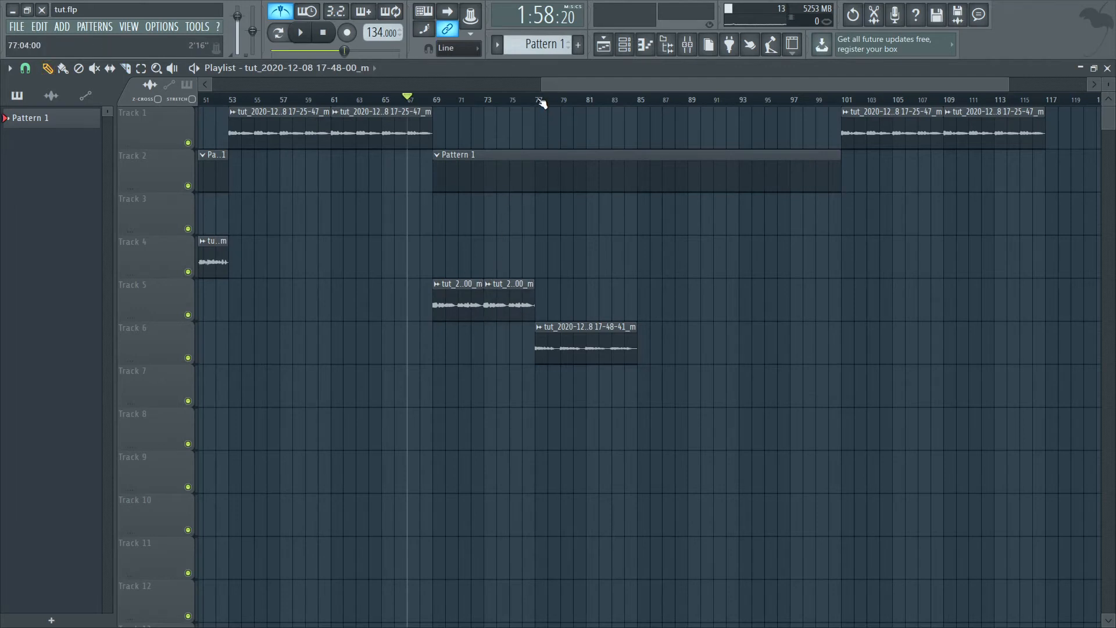
{"action": "left_click", "coordinate": [435, 99]}
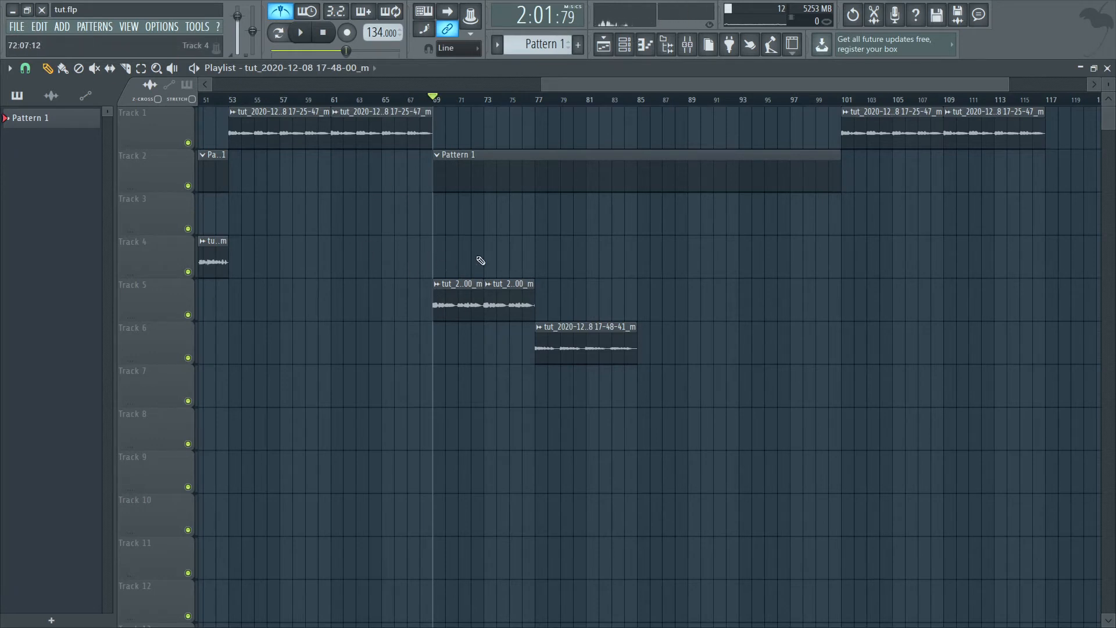
- Play back the edited Track 5 and Track 6 takes starting from bar 67
{"action": "left_click", "coordinate": [410, 99]}
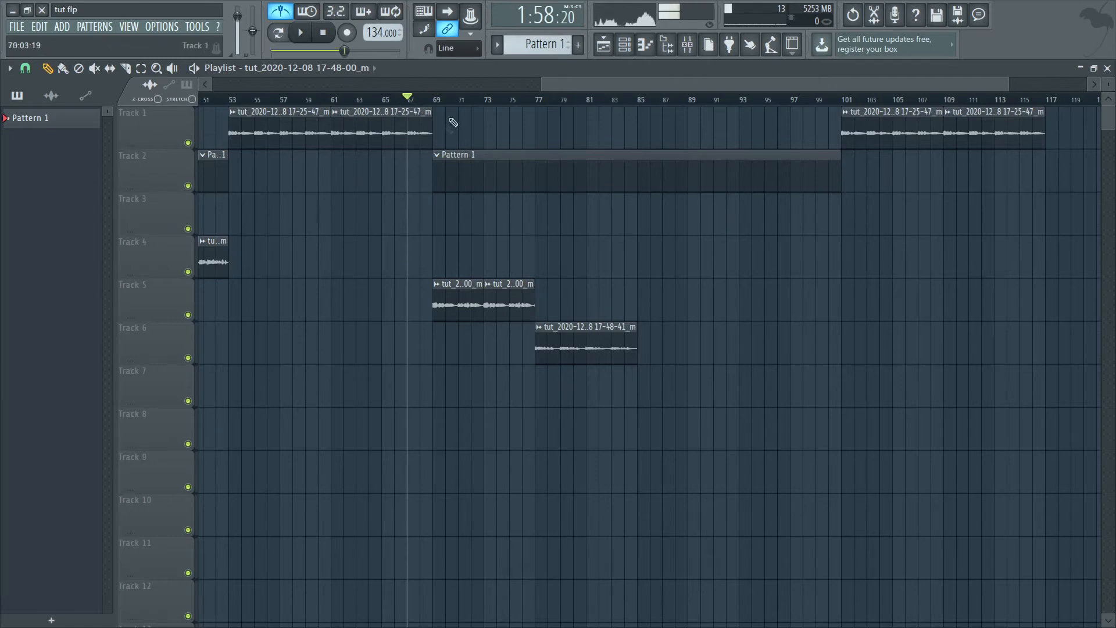
{"action": "left_click", "coordinate": [306, 34]}
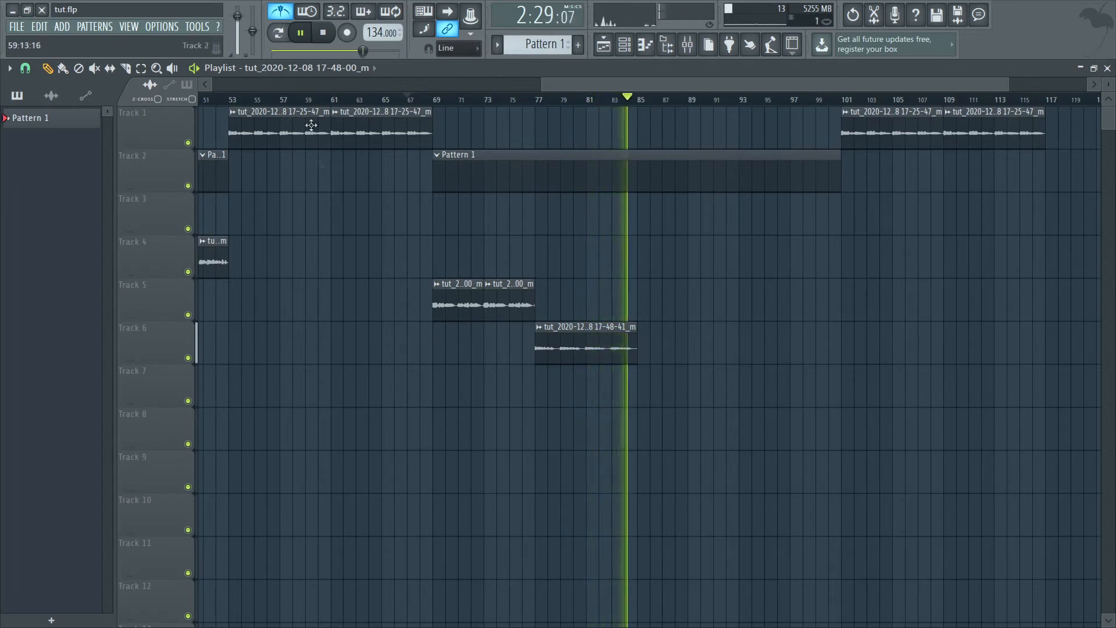
{"action": "key", "text": "space"}
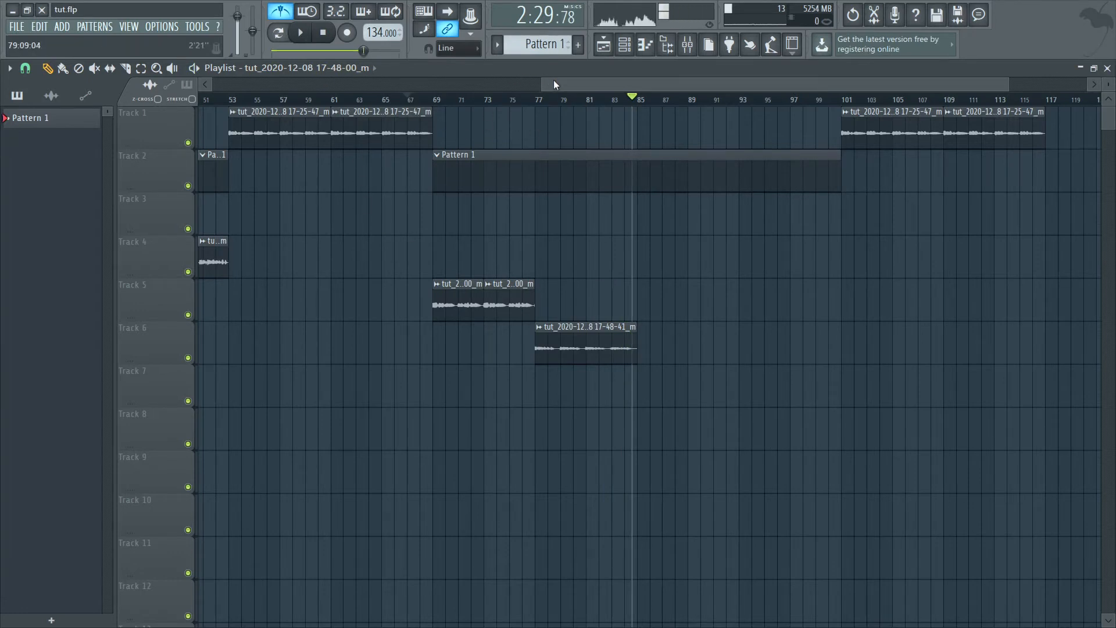
- Move the Track 6 clip to bars 93 to 101 and duplicate the two Track 5 clips into bars 77 to 85
{"action": "left_click_drag", "start_coordinate": [555, 83], "coordinate": [561, 85]}
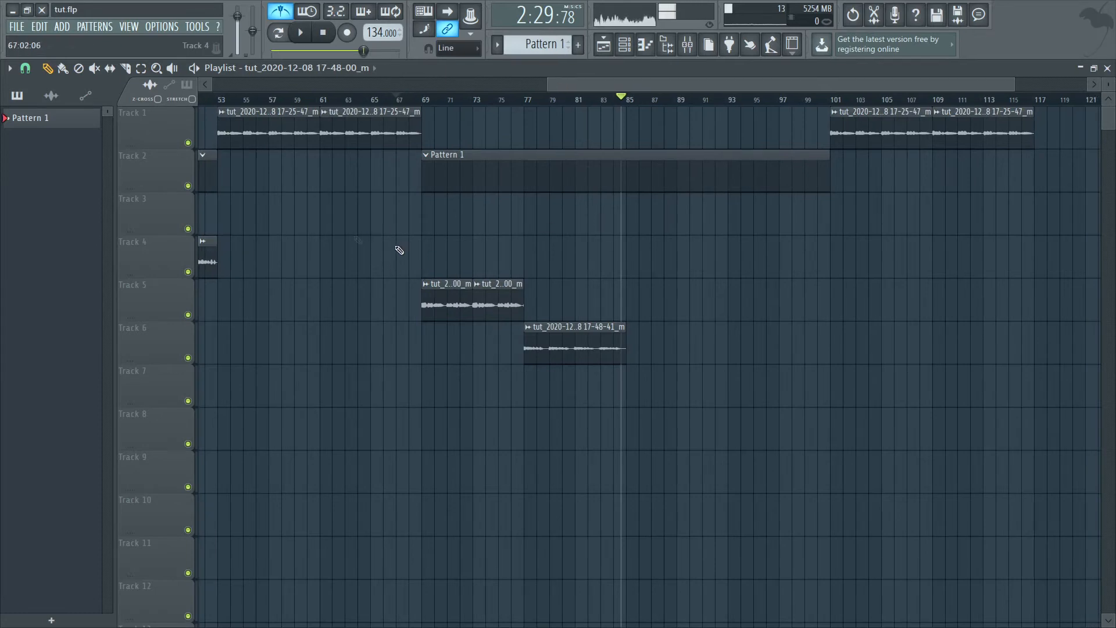
{"action": "left_click_drag", "start_coordinate": [649, 331], "coordinate": [766, 349]}
{"action": "left_click", "coordinate": [525, 240]}
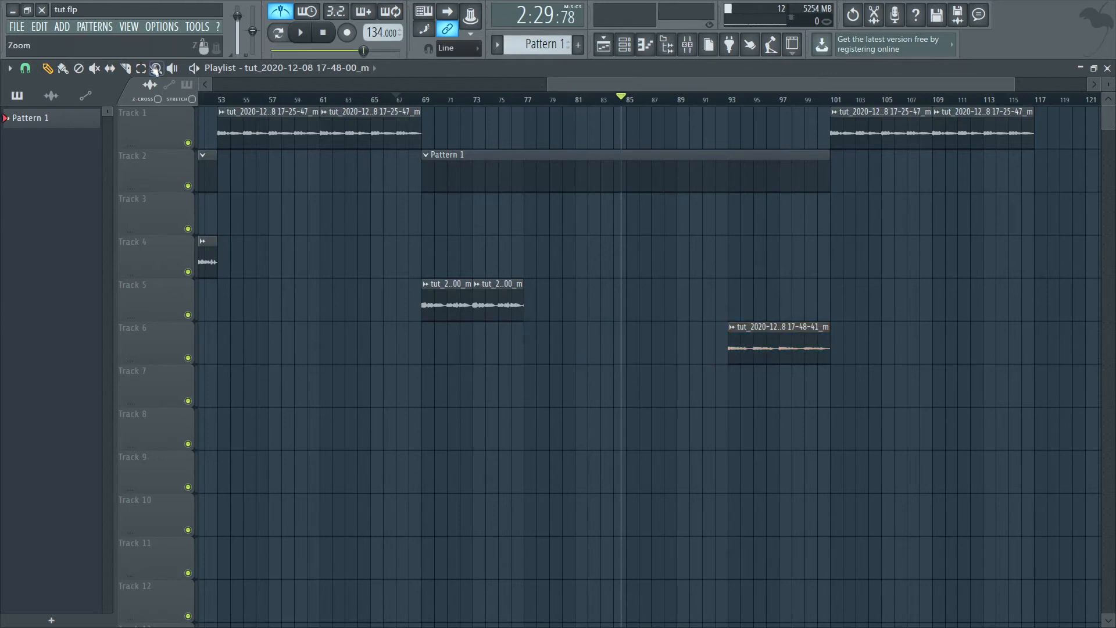
{"action": "left_click_drag", "start_coordinate": [529, 274], "coordinate": [392, 322]}
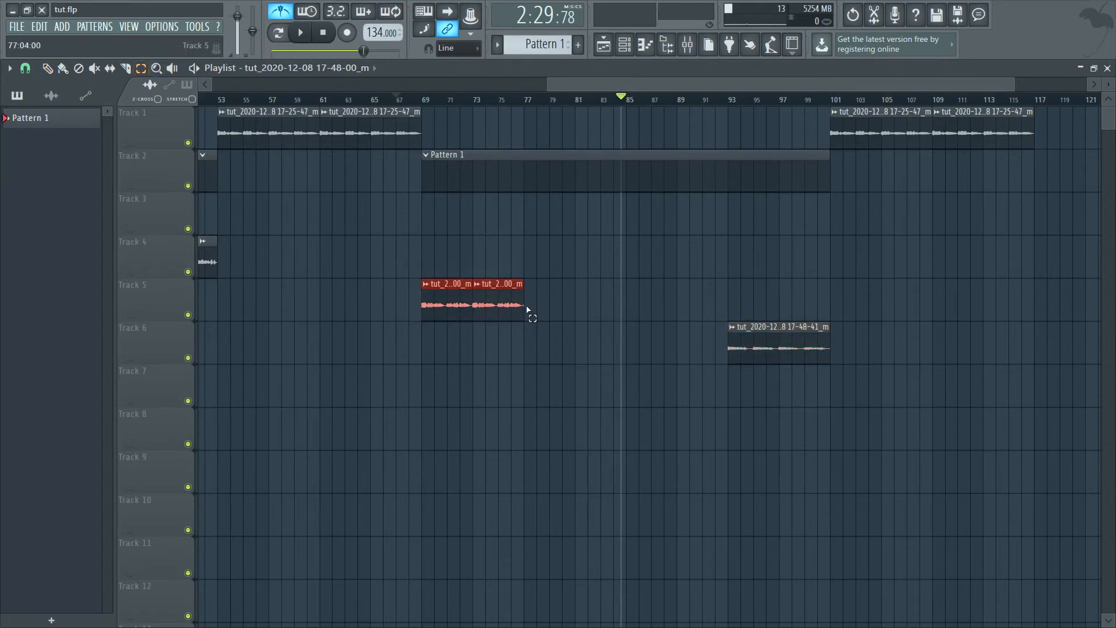
{"action": "key", "text": "ctrl+b"}
- Place a second copy of the Track 6 clip at bar 85, directly before the first one
{"action": "left_click", "coordinate": [48, 68]}
{"action": "left_click", "coordinate": [738, 344]}
{"action": "left_click", "coordinate": [629, 343]}
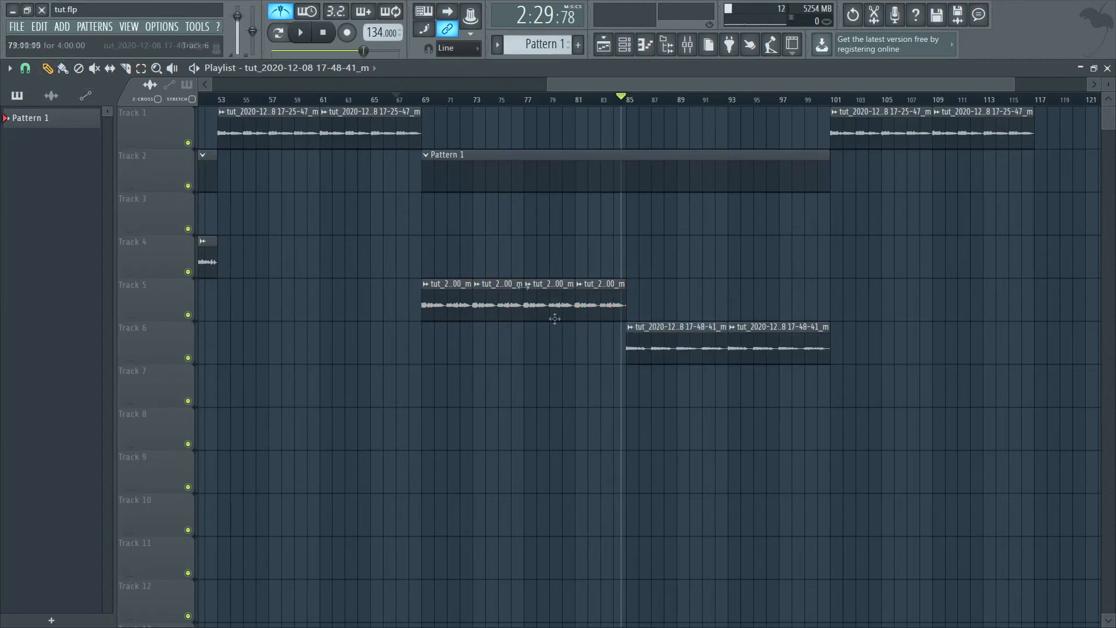
- Delete the two duplicates at bars 77 to 85 on Track 5, and duplicate the original pair into that gap again
{"action": "right_click", "coordinate": [543, 300]}
{"action": "right_click", "coordinate": [584, 304]}
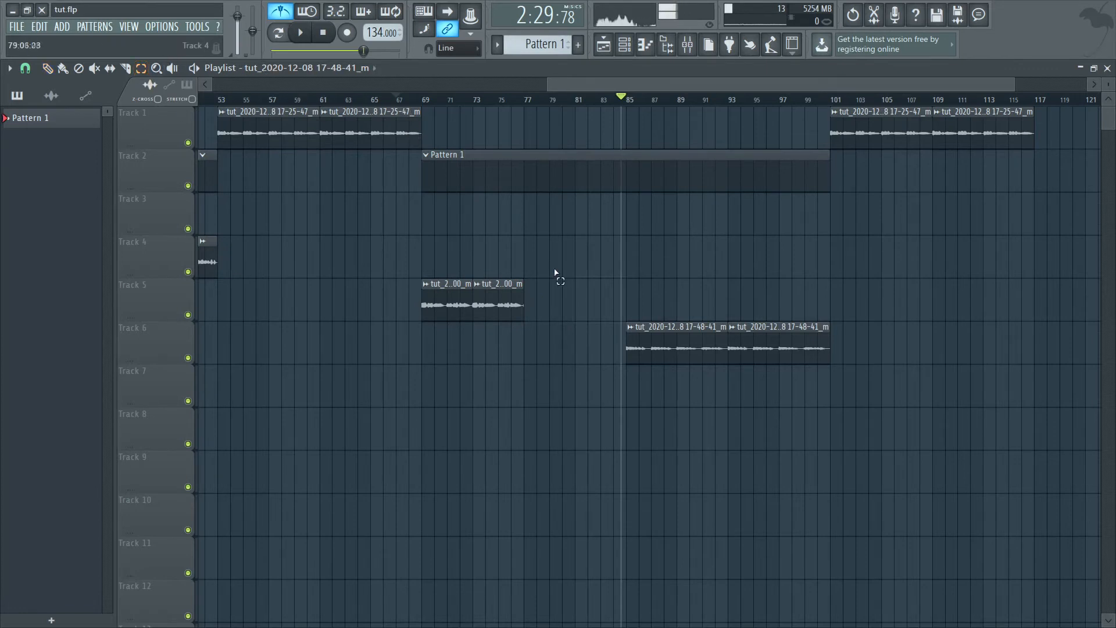
{"action": "left_click_drag", "start_coordinate": [547, 235], "coordinate": [388, 363]}
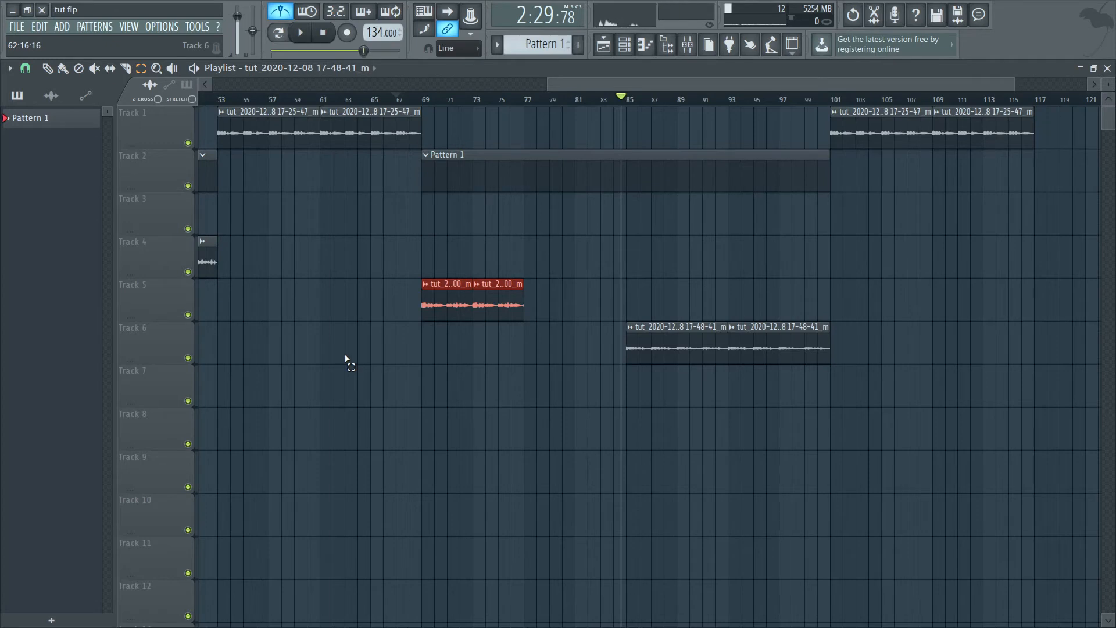
{"action": "key", "text": "ctrl+b"}
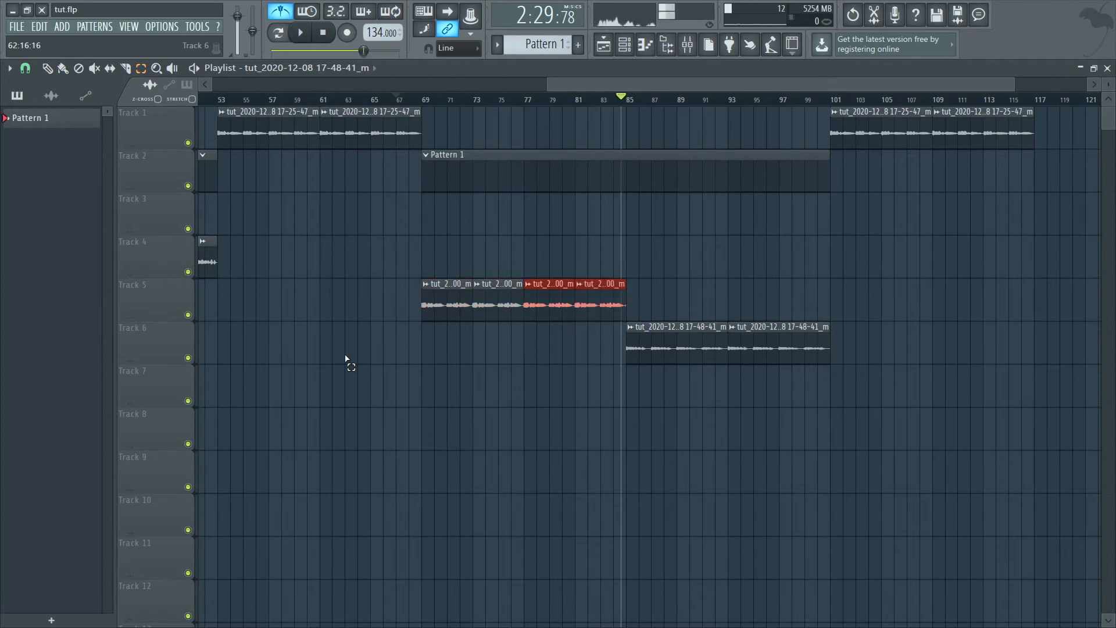
{"action": "left_click", "coordinate": [314, 223]}
- Show the playlist from its start and select the Track 1 section spanning bars 5 to 21
{"action": "left_click_drag", "start_coordinate": [547, 83], "coordinate": [212, 83]}
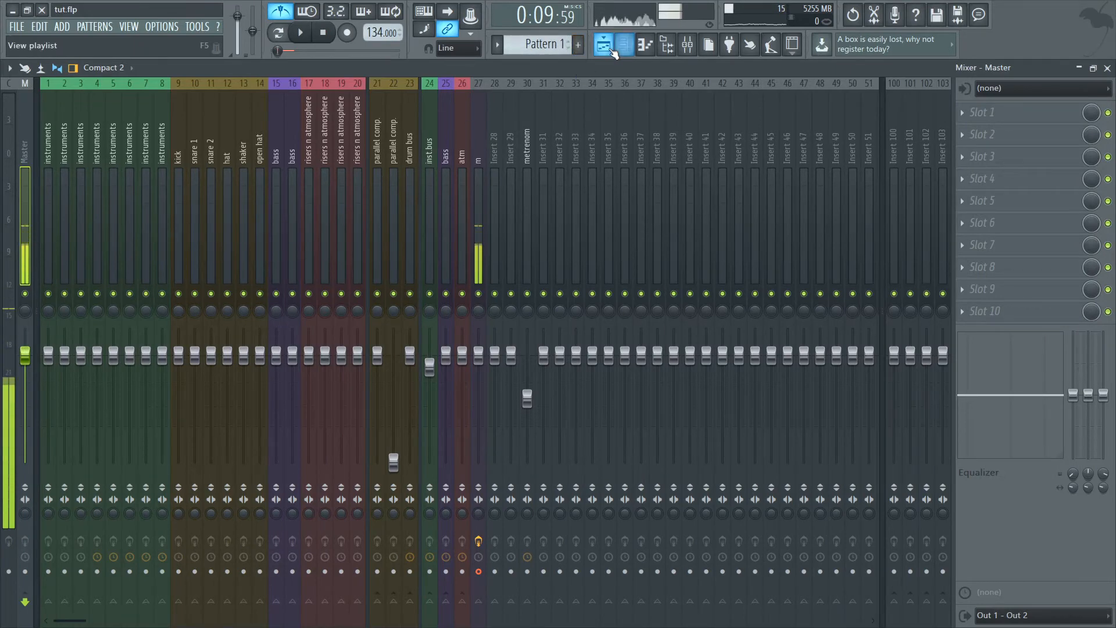
{"action": "left_click", "coordinate": [603, 44]}
{"action": "left_click_drag", "start_coordinate": [224, 99], "coordinate": [230, 100]}
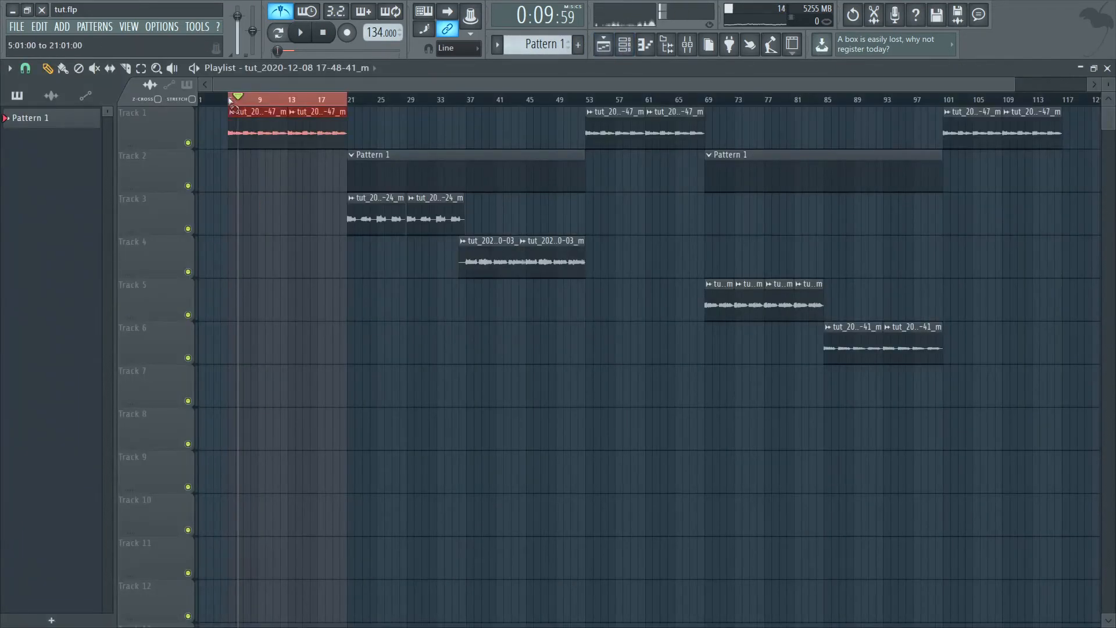
- Load Fruity NoteBook into slot 10 of the Master mixer channel and clear its default text
{"action": "left_click", "coordinate": [688, 45]}
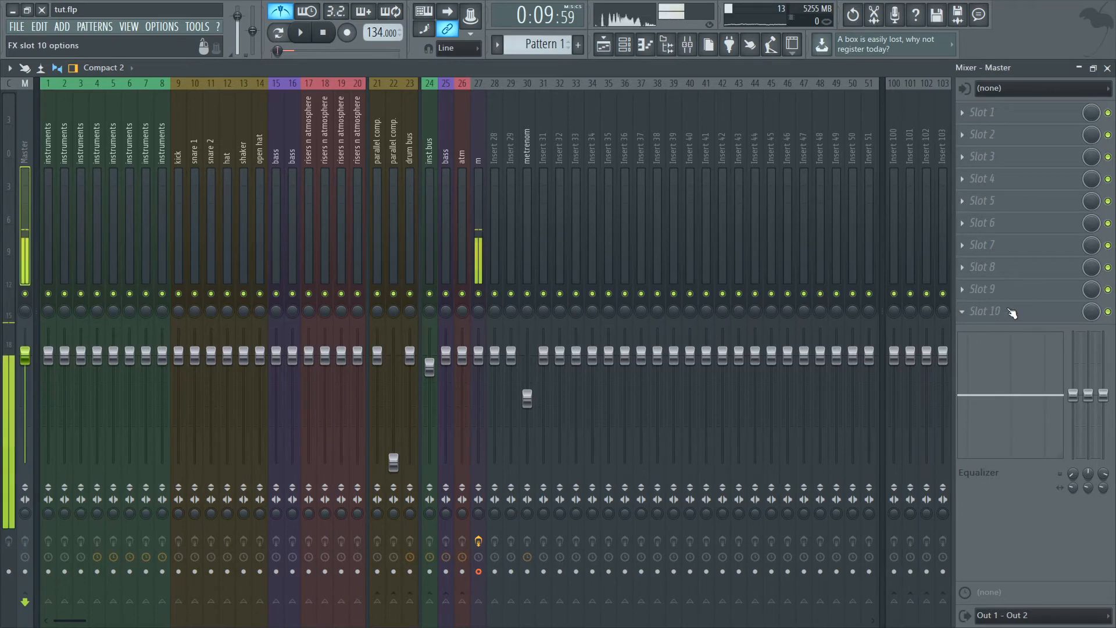
{"action": "left_click", "coordinate": [1034, 313]}
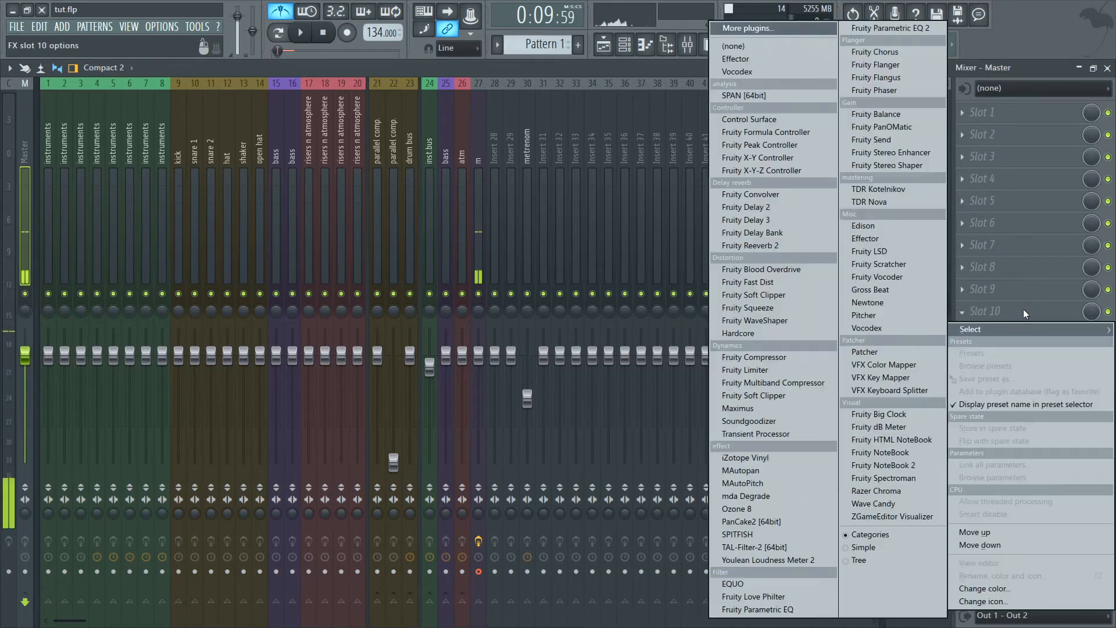
{"action": "left_click", "coordinate": [893, 458]}
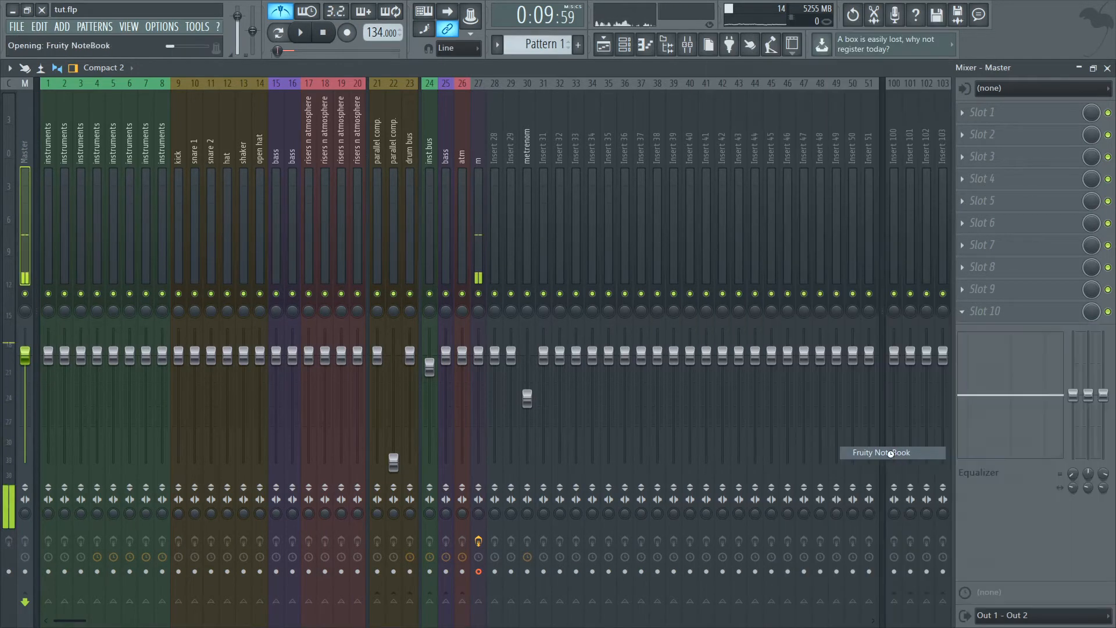
{"action": "left_click_drag", "start_coordinate": [462, 408], "coordinate": [329, 321]}
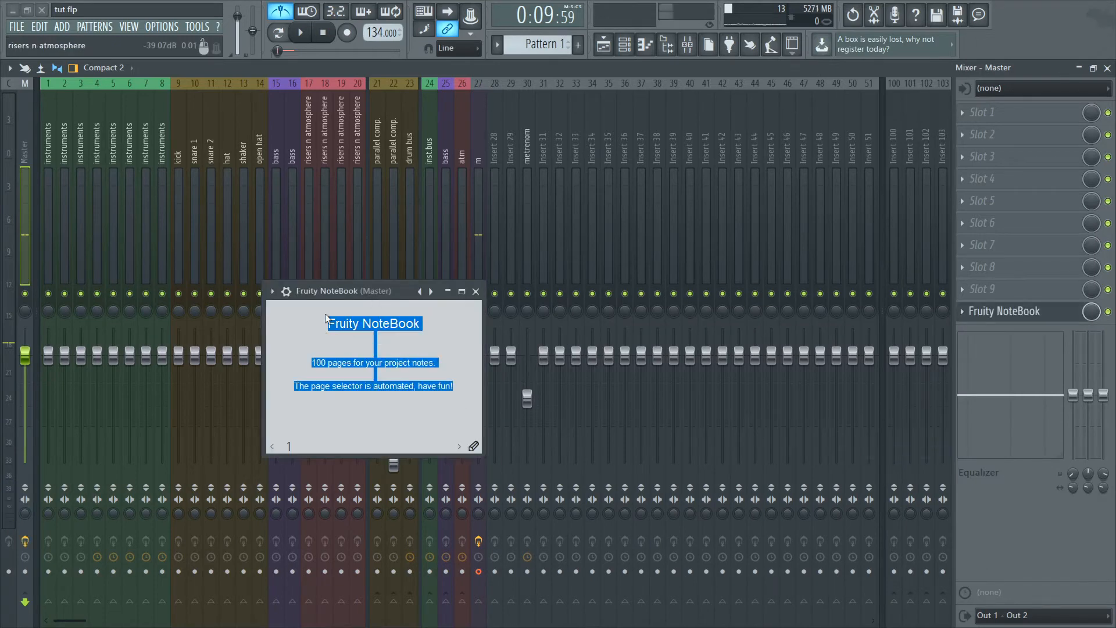
{"action": "key", "text": "Delete"}
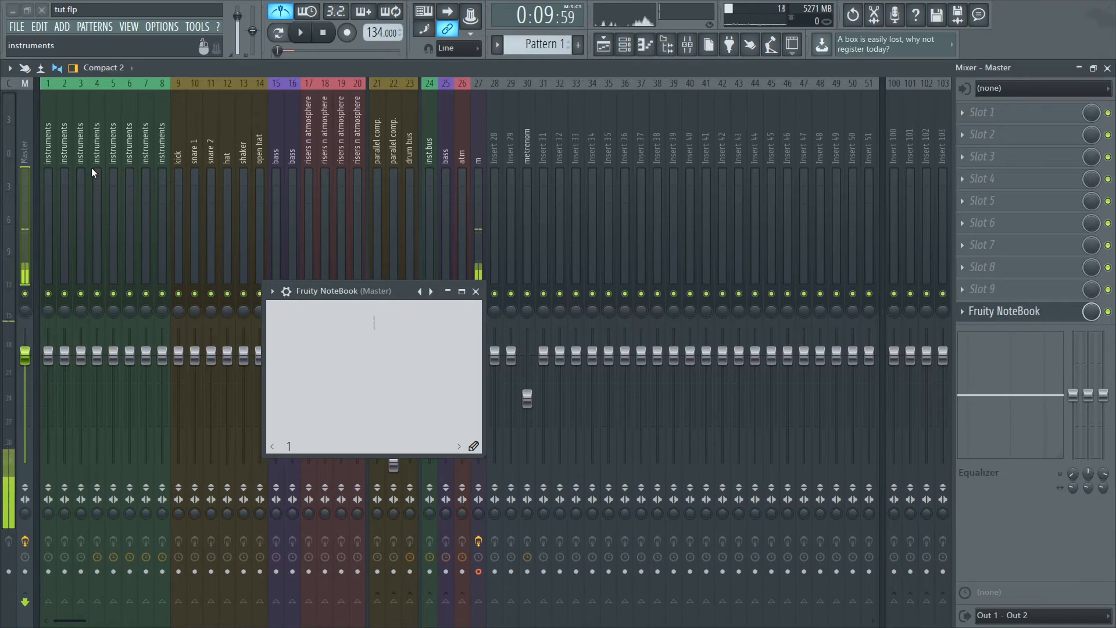
- Switch to the browser to generate new random words and view the RhymeZone rhyming dictionary, returning to FL Studio
{"action": "left_click", "coordinate": [13, 11]}
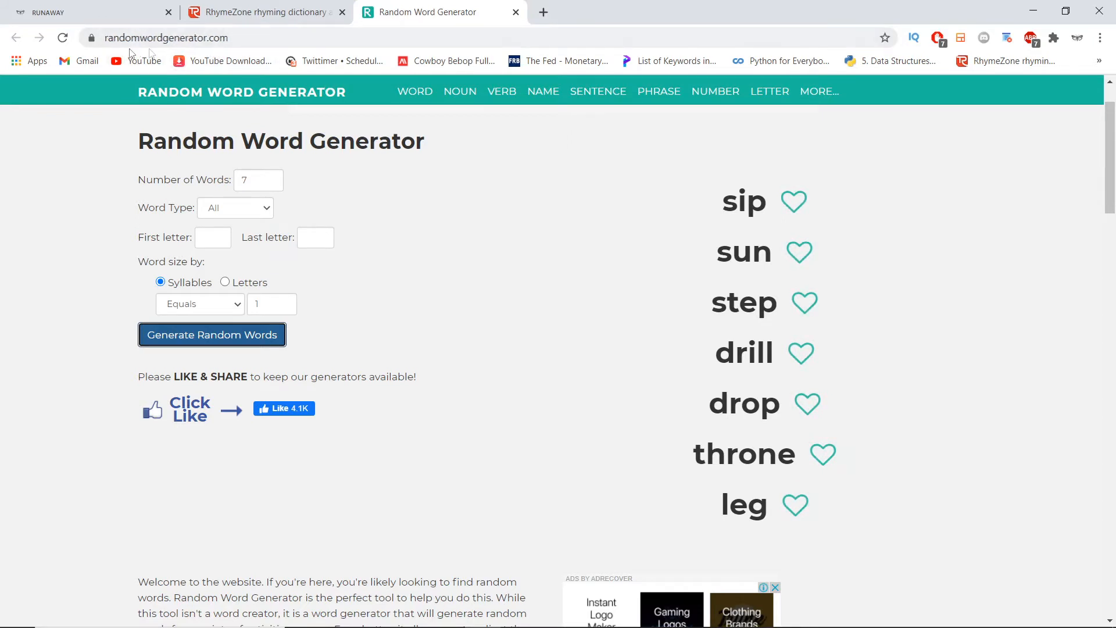
{"action": "left_click", "coordinate": [209, 340]}
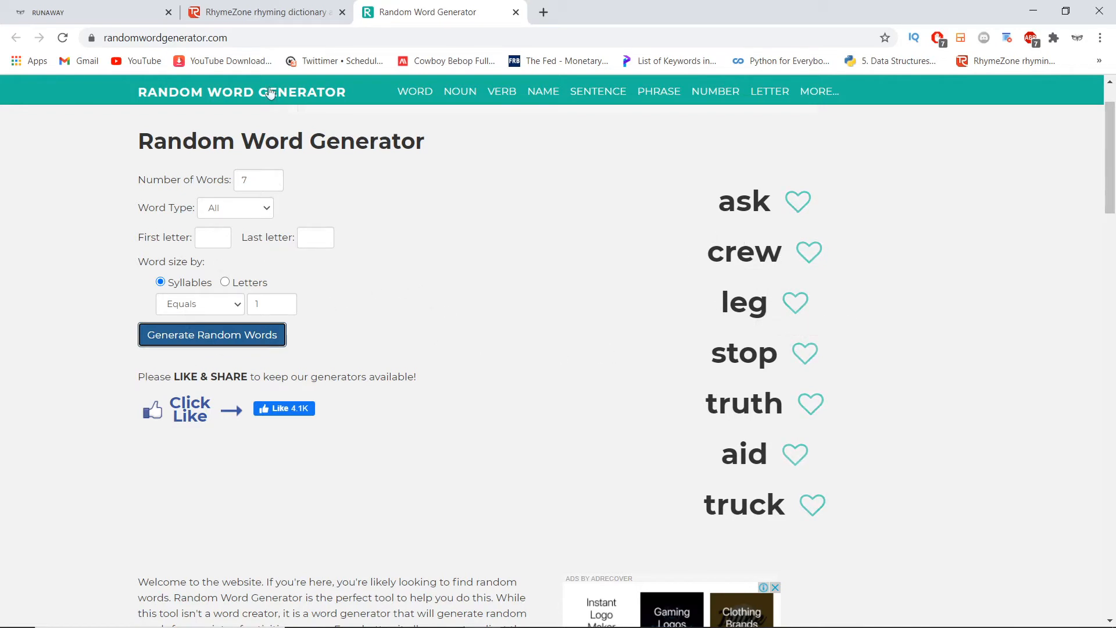
{"action": "left_click", "coordinate": [241, 6]}
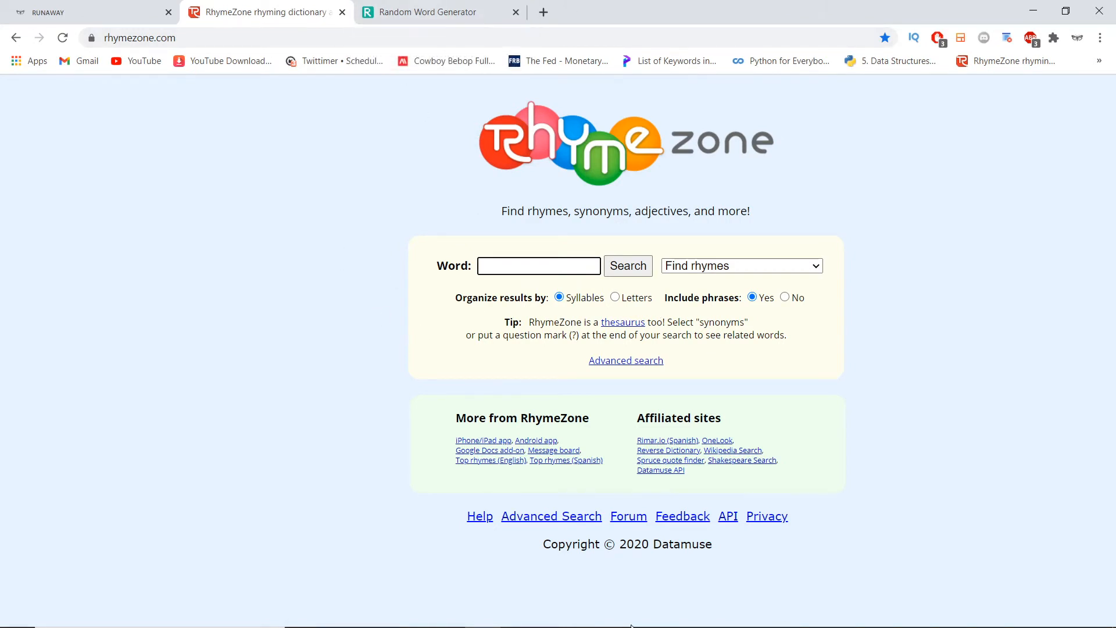
{"action": "left_click", "coordinate": [555, 614]}
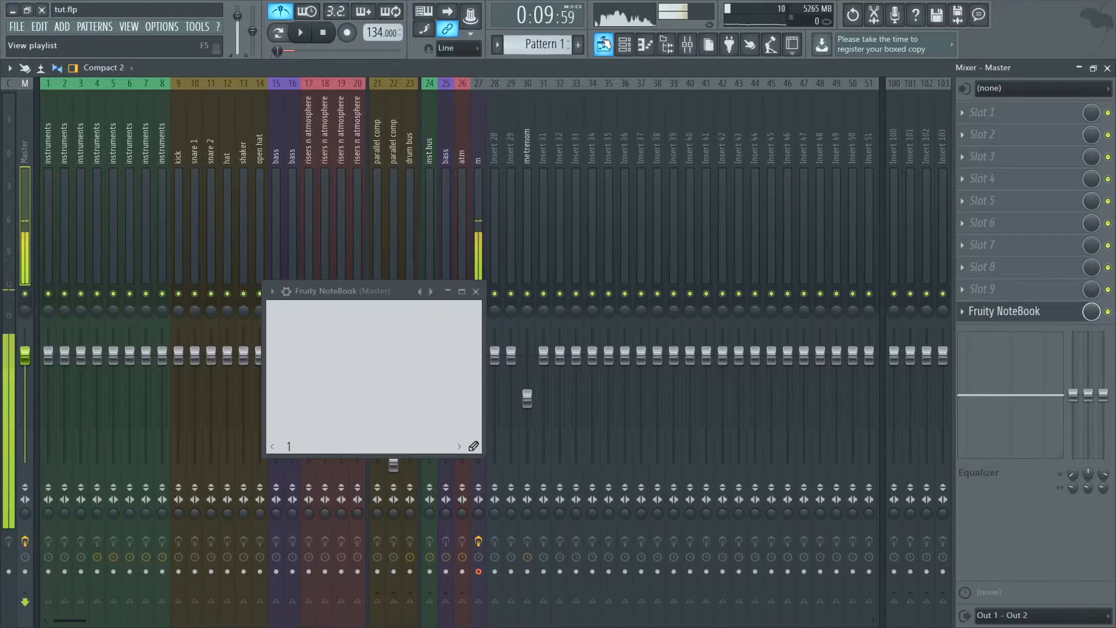
- Return to the playlist, mute Track 7, unmute Track 1 and play the Track 1 clips from bar 5
{"action": "left_click", "coordinate": [603, 43]}
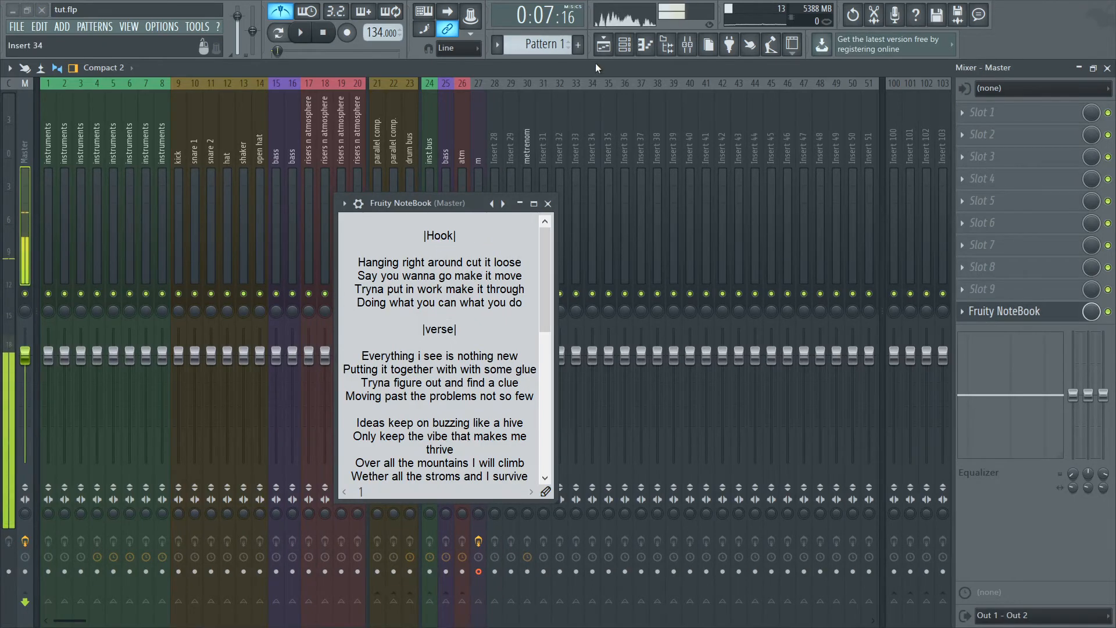
{"action": "left_click", "coordinate": [604, 46]}
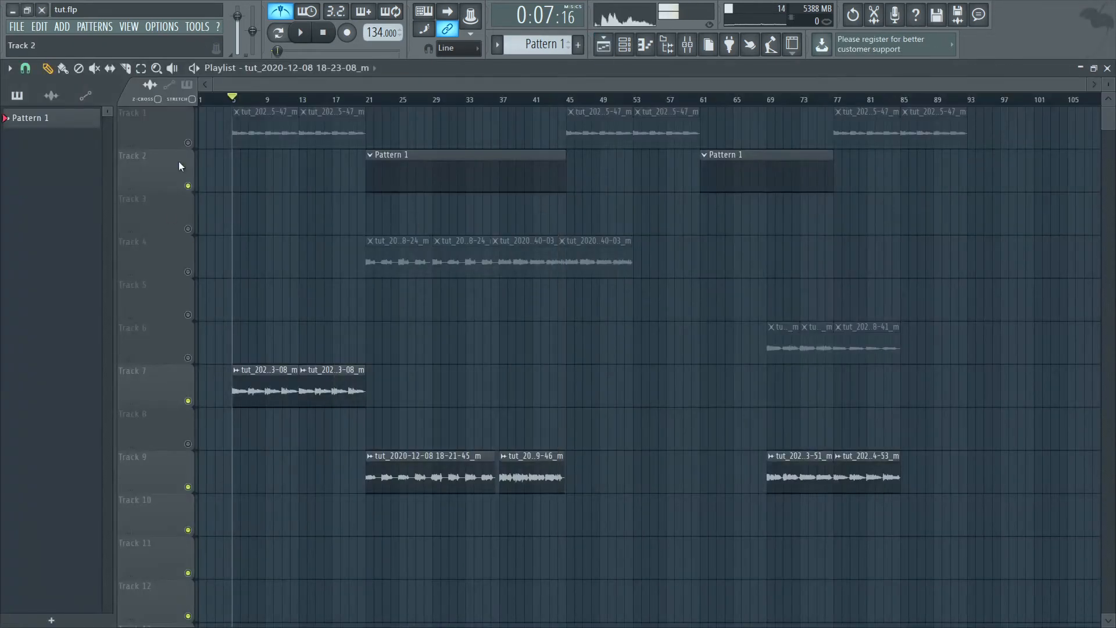
{"action": "left_click", "coordinate": [187, 401]}
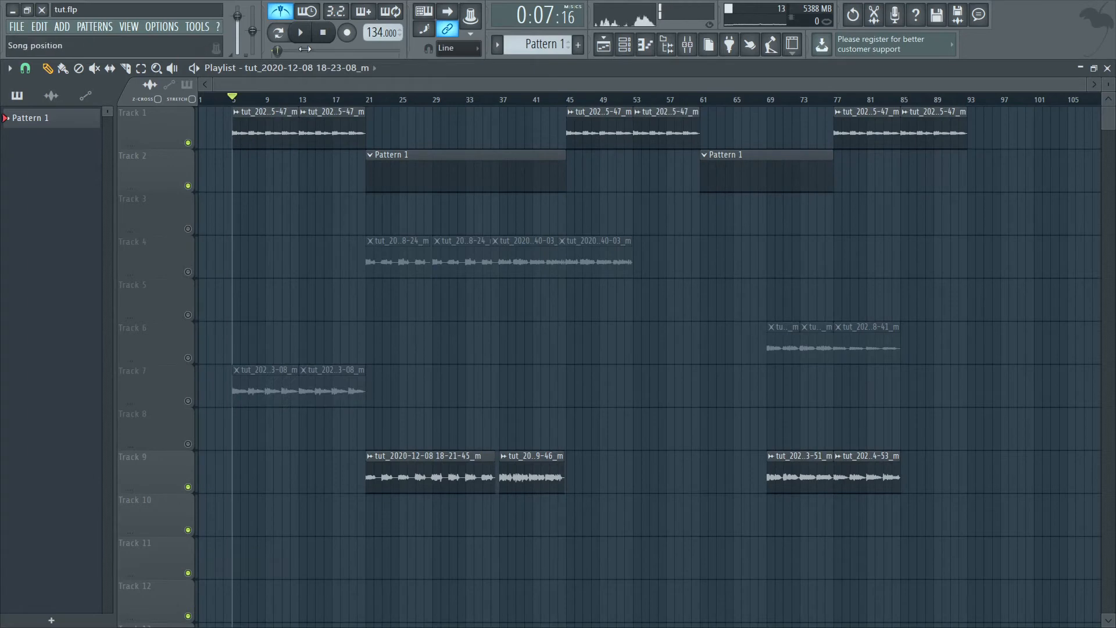
{"action": "left_click", "coordinate": [301, 41]}
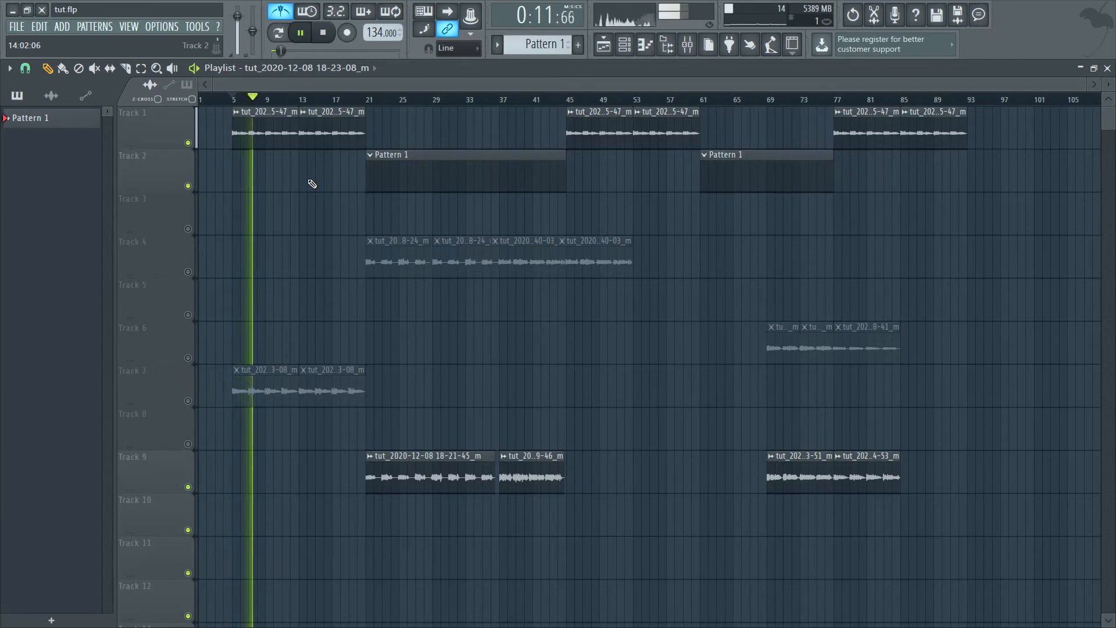
{"action": "key", "text": "space"}
- Mute Track 1, unmute Track 7 and play the Track 7 recording from bar 5
{"action": "left_click", "coordinate": [188, 143]}
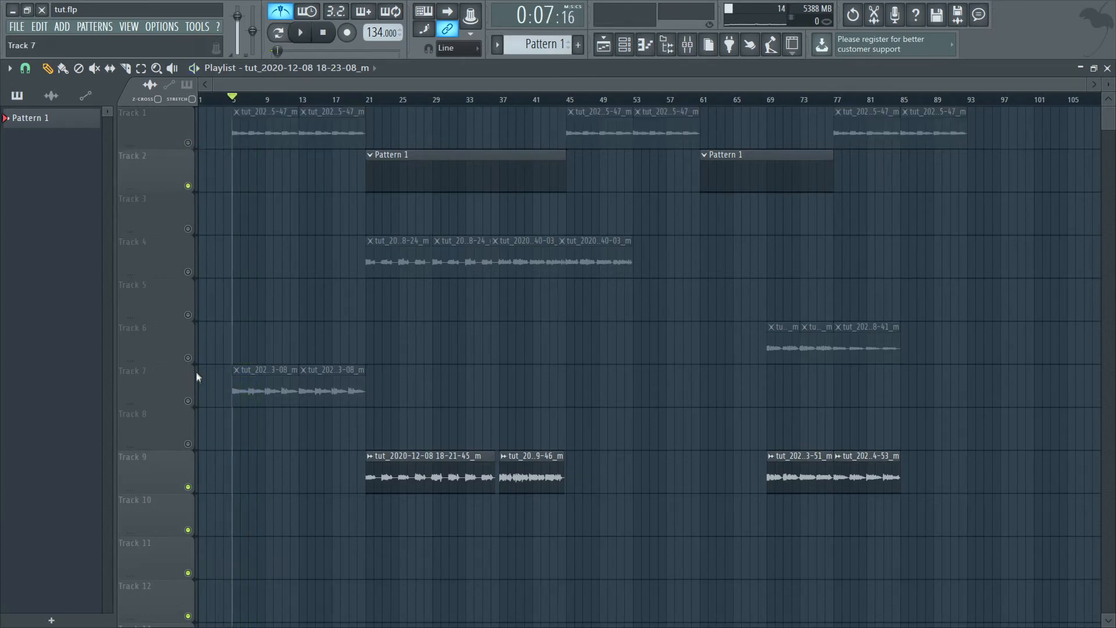
{"action": "left_click", "coordinate": [188, 400]}
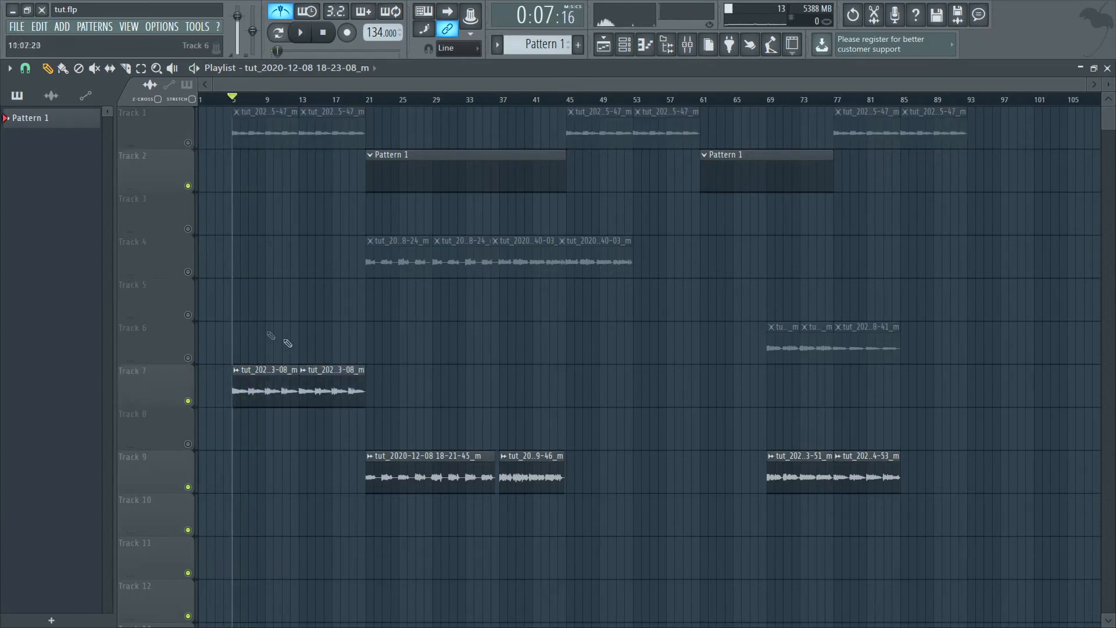
{"action": "key", "text": "space"}
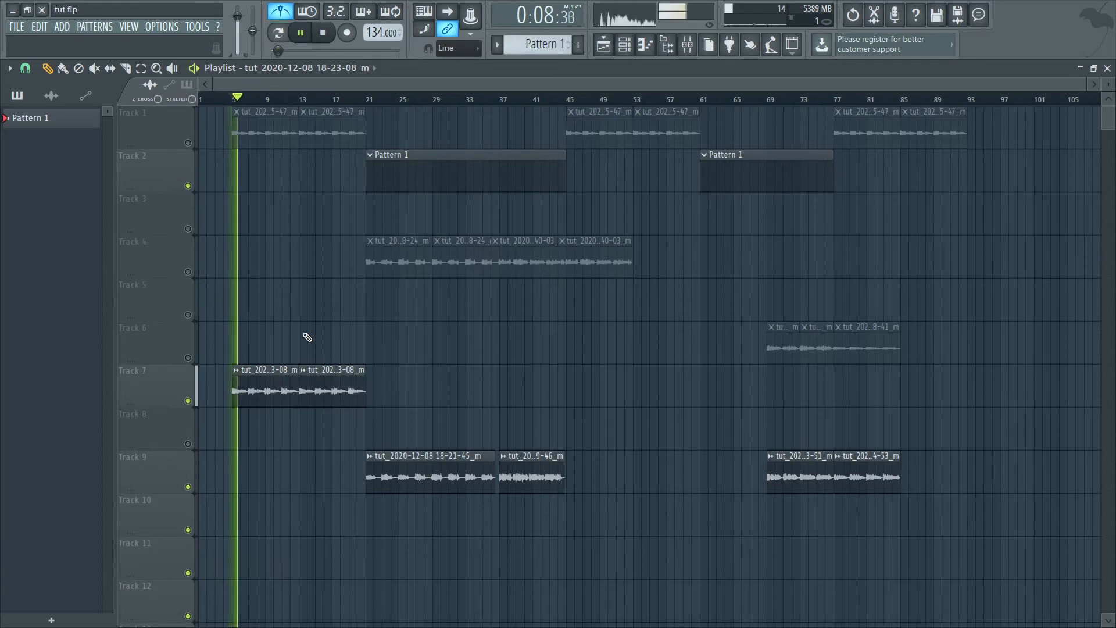
{"action": "scroll", "coordinate": [210, 340], "scroll_direction": "up", "scroll_amount": 4}
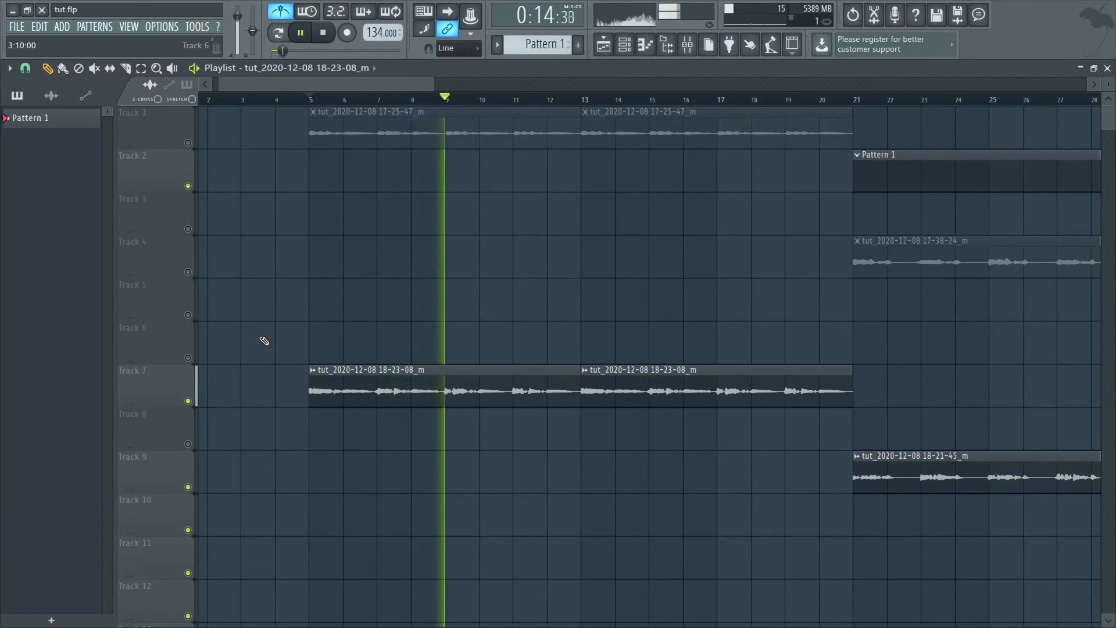
{"action": "key", "text": "space"}
- Audition the Track 9 recordings by playing from bars 21, 38 and 69
{"action": "scroll", "coordinate": [326, 317], "scroll_direction": "down", "scroll_amount": 4}
{"action": "left_click", "coordinate": [368, 100]}
{"action": "key", "text": "space"}
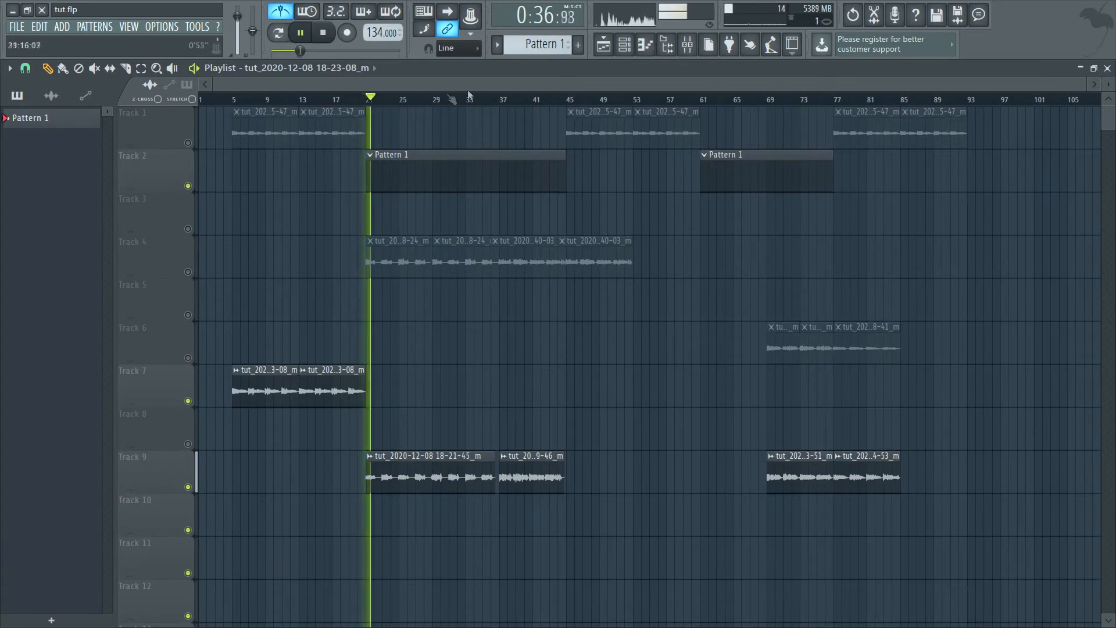
{"action": "left_click", "coordinate": [511, 100]}
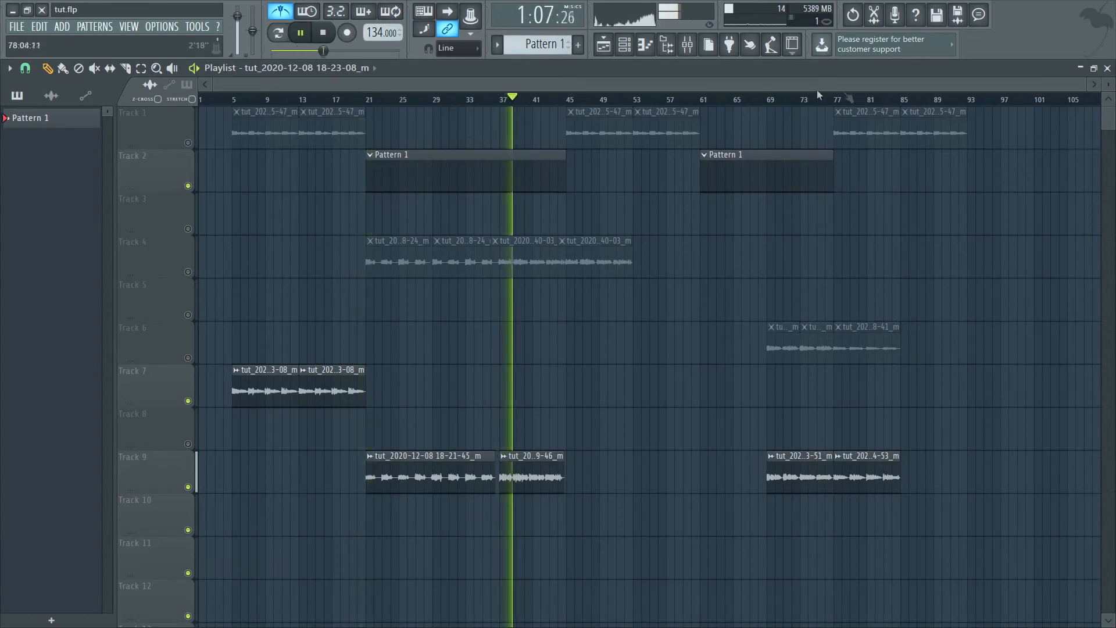
{"action": "left_click", "coordinate": [768, 101]}
{"action": "key", "text": "space"}
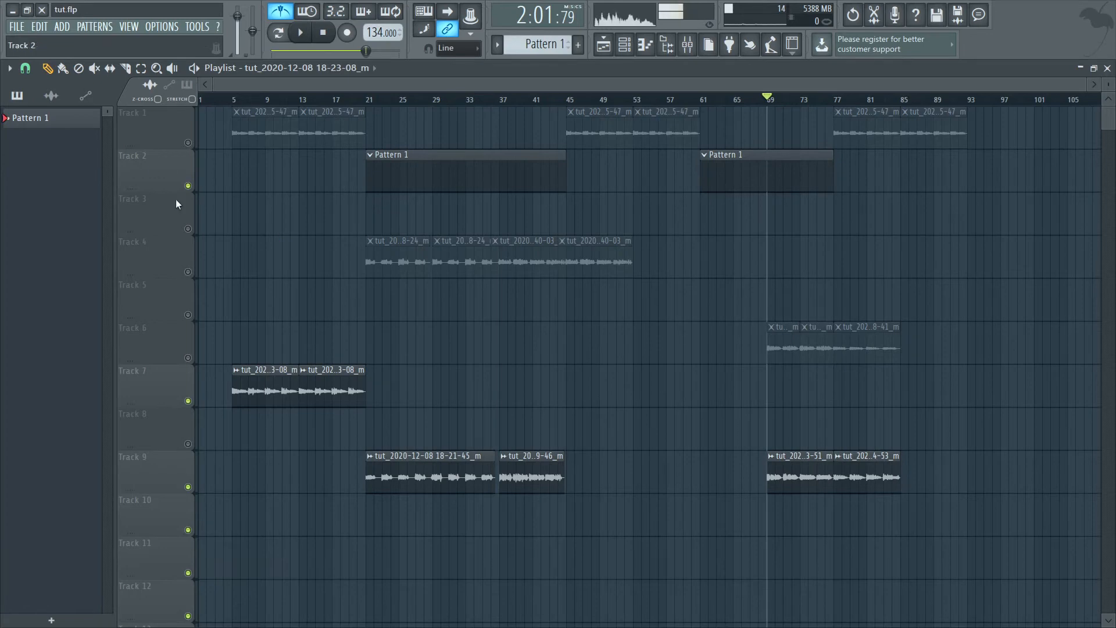
{"action": "scroll", "coordinate": [213, 216], "scroll_direction": "up", "scroll_amount": 3}
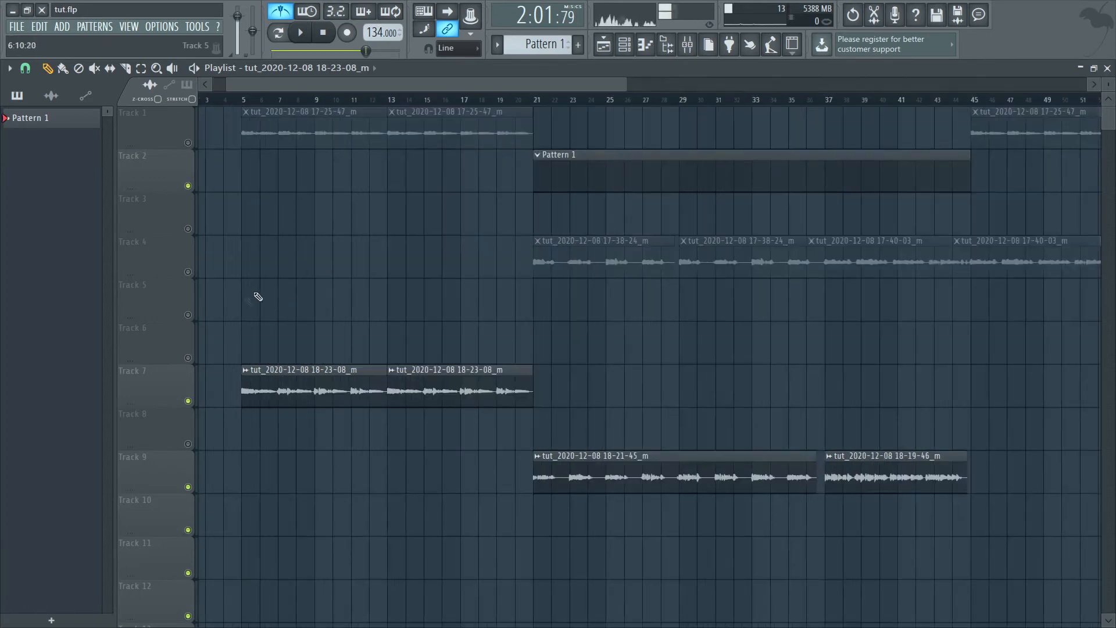
{"action": "scroll", "coordinate": [349, 319], "scroll_direction": "up", "scroll_amount": 3}
{"action": "scroll", "coordinate": [403, 339], "scroll_direction": "down", "scroll_amount": 4}
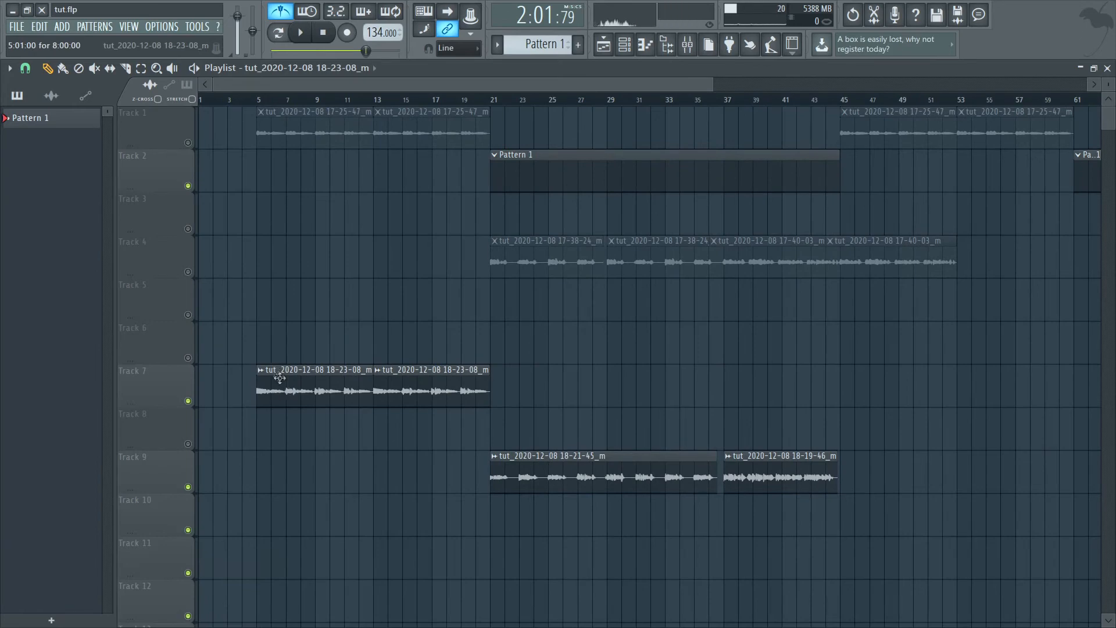
{"action": "scroll", "coordinate": [240, 386], "scroll_direction": "up", "scroll_amount": 3}
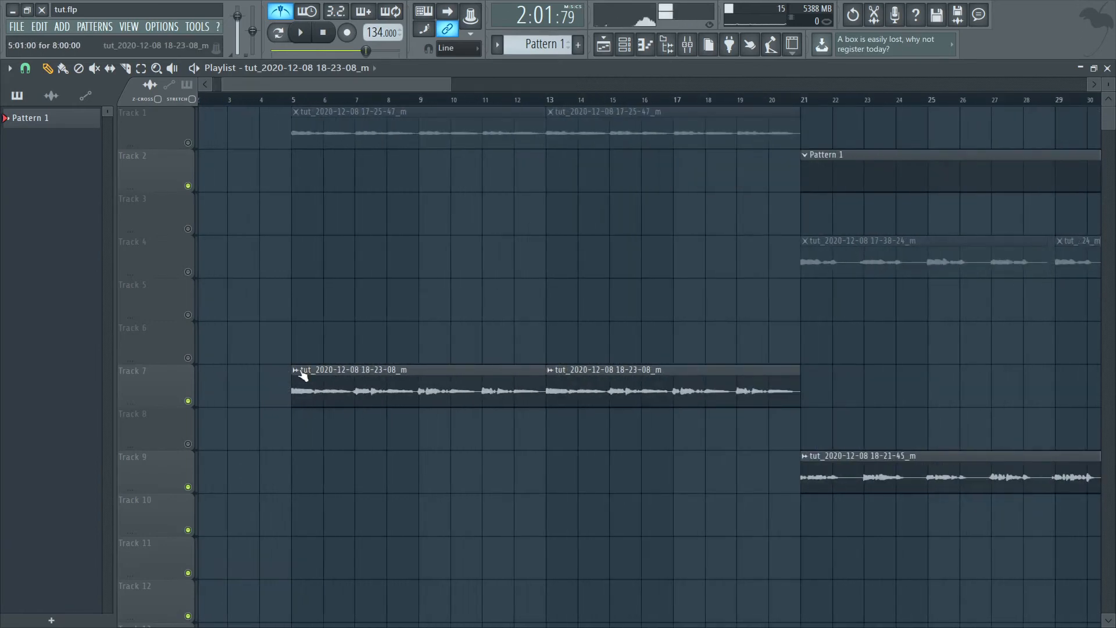
{"action": "scroll", "coordinate": [252, 344], "scroll_direction": "down", "scroll_amount": 4}
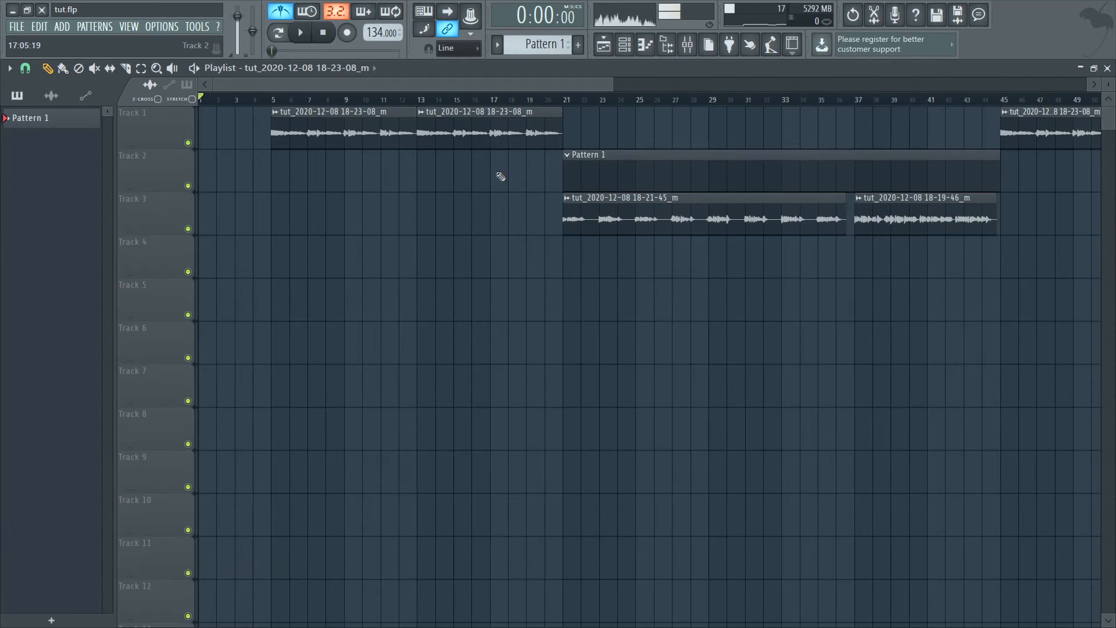
- Open the first Track 1 vocal clip for pitch correction in Newtone, maximize the editor and enlarge the note view
{"action": "left_click", "coordinate": [276, 116]}
{"action": "mouse_move", "coordinate": [348, 124]}
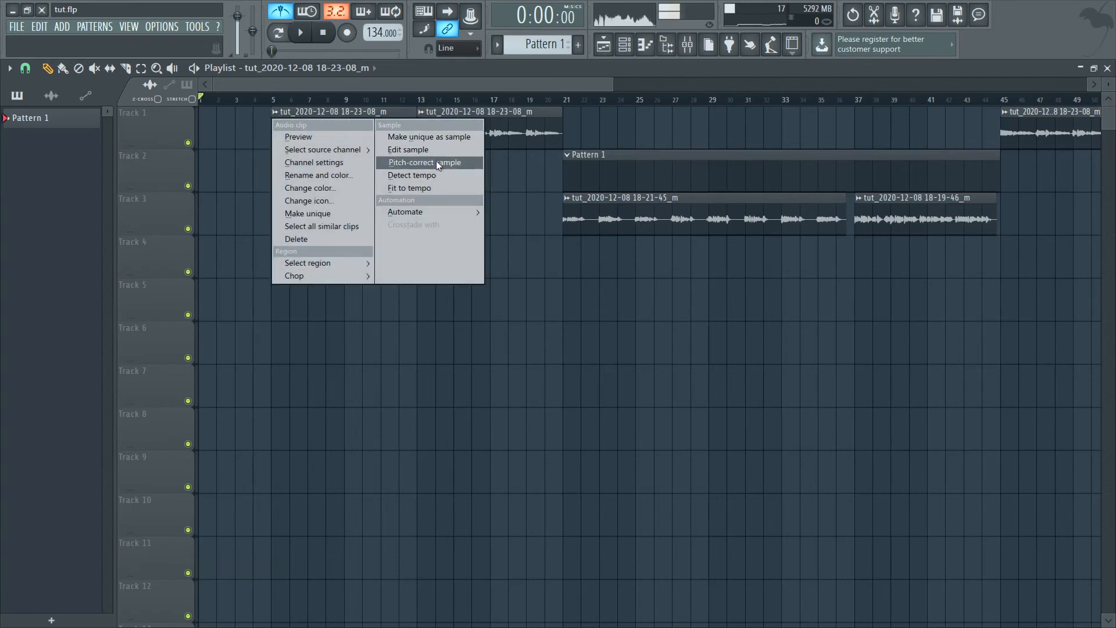
{"action": "left_click", "coordinate": [436, 160]}
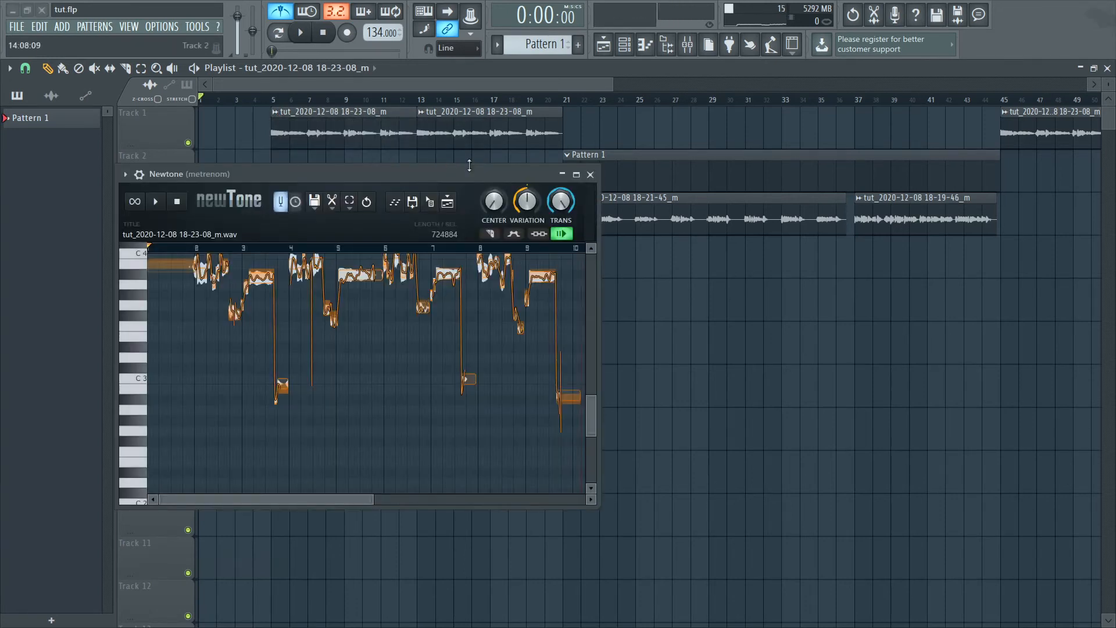
{"action": "left_click", "coordinate": [577, 175]}
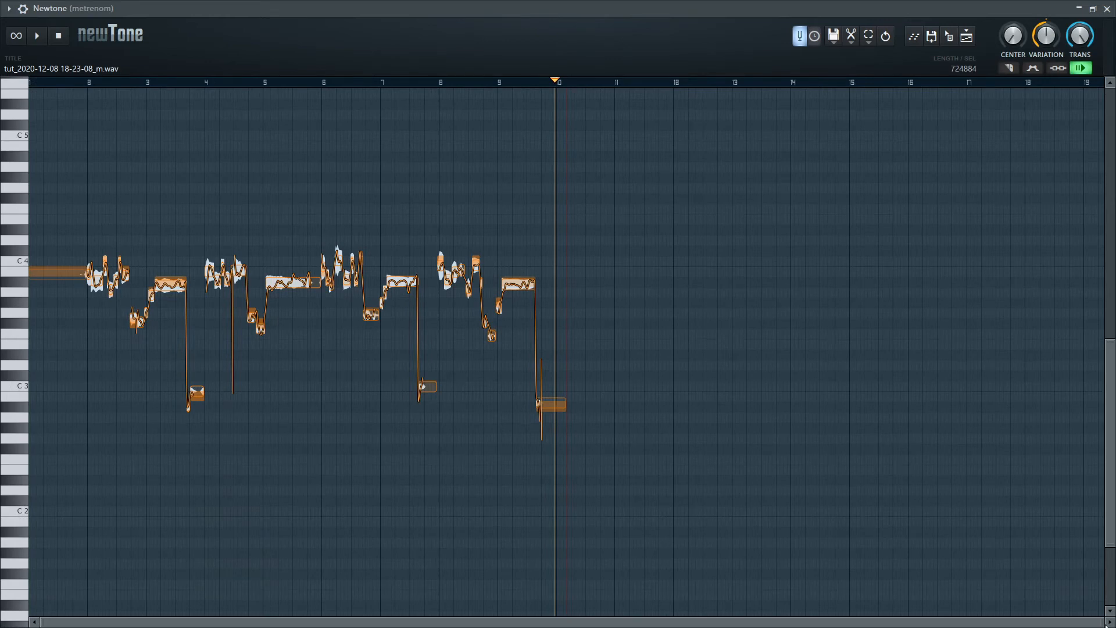
{"action": "left_click_drag", "start_coordinate": [1100, 622], "coordinate": [831, 596]}
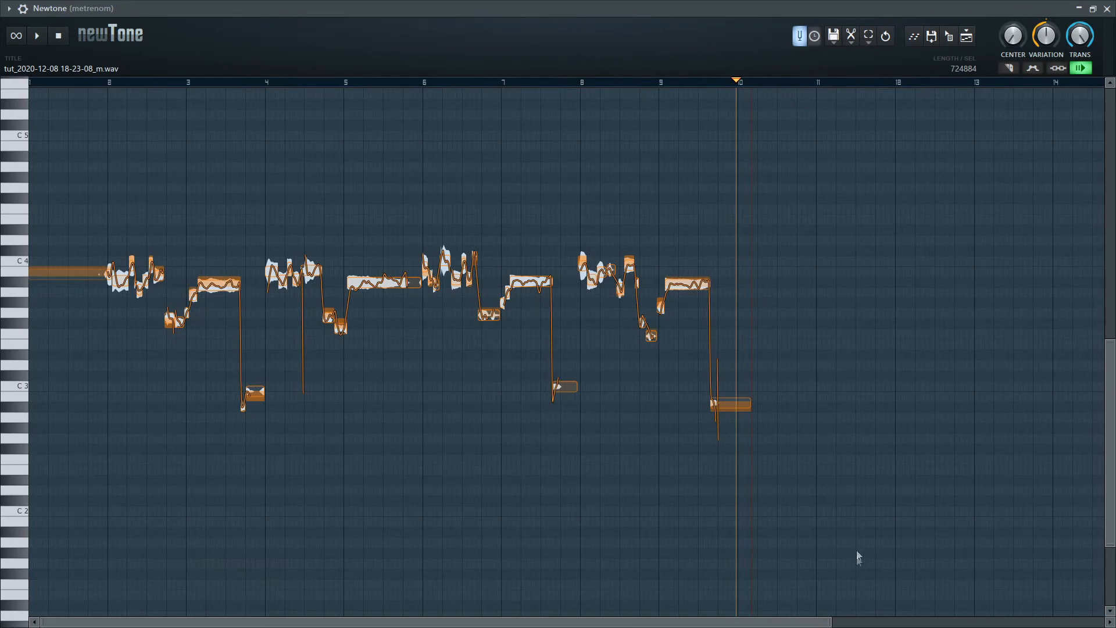
{"action": "left_click_drag", "start_coordinate": [830, 621], "coordinate": [736, 620]}
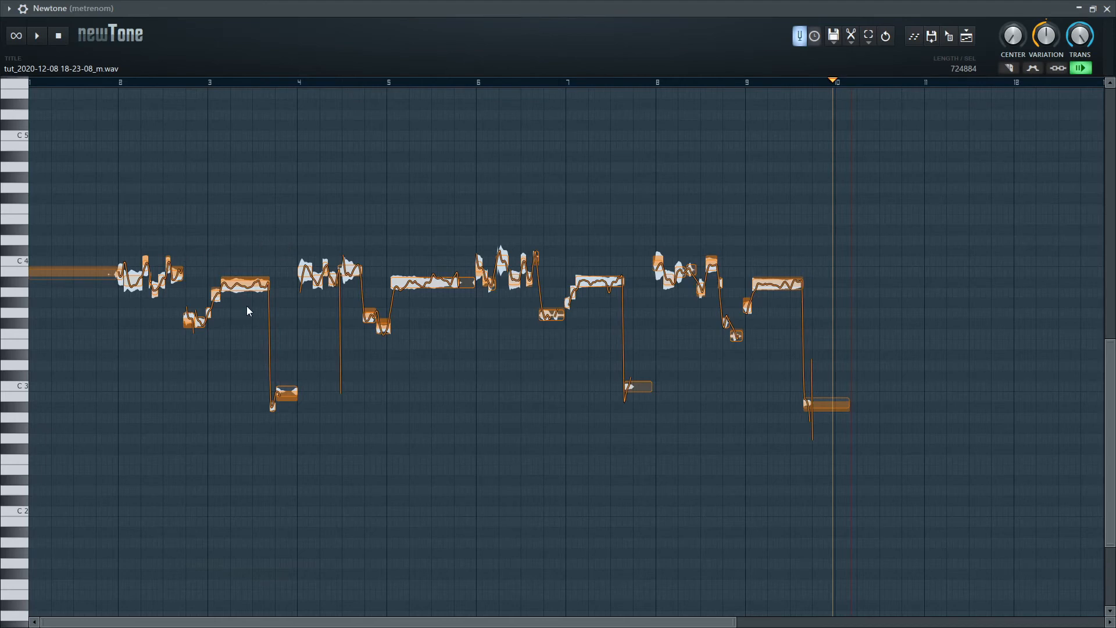
{"action": "left_click_drag", "start_coordinate": [734, 621], "coordinate": [655, 621]}
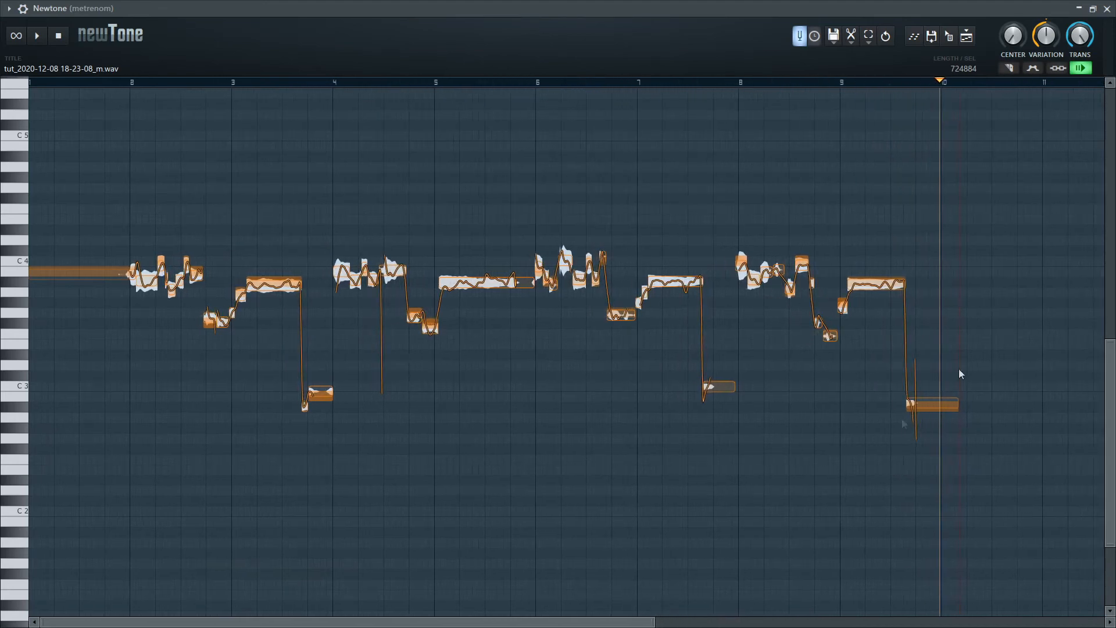
{"action": "left_click_drag", "start_coordinate": [1111, 367], "coordinate": [1107, 401]}
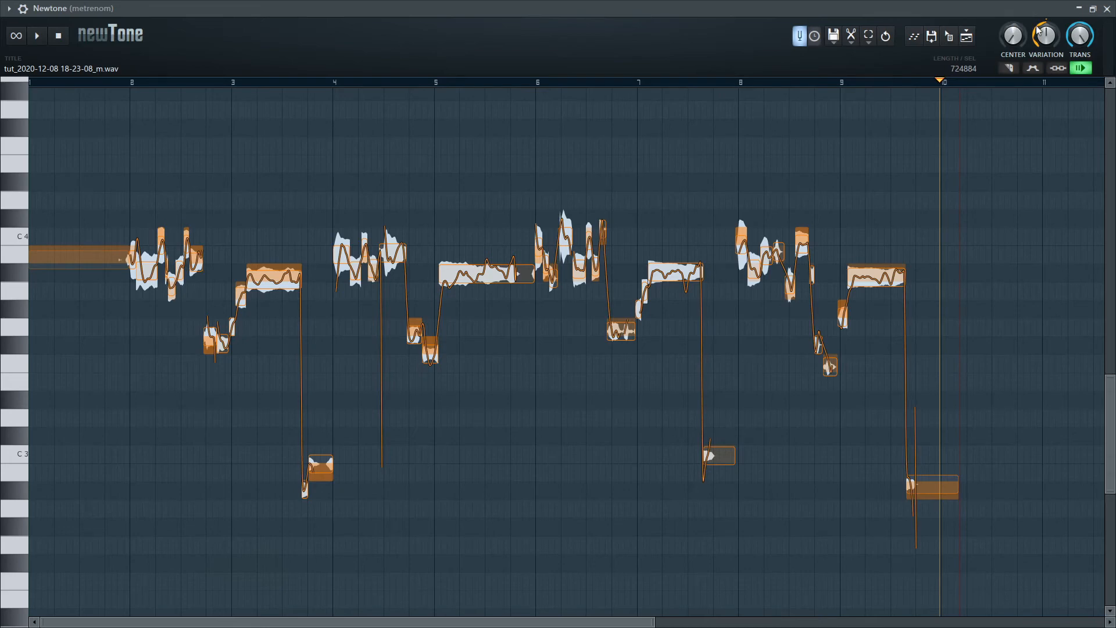
- Set Newtone's Center to maximum and Variation to minimum, and play the vocal from just before bar 2
{"action": "left_click_drag", "start_coordinate": [1014, 36], "coordinate": [1013, 3]}
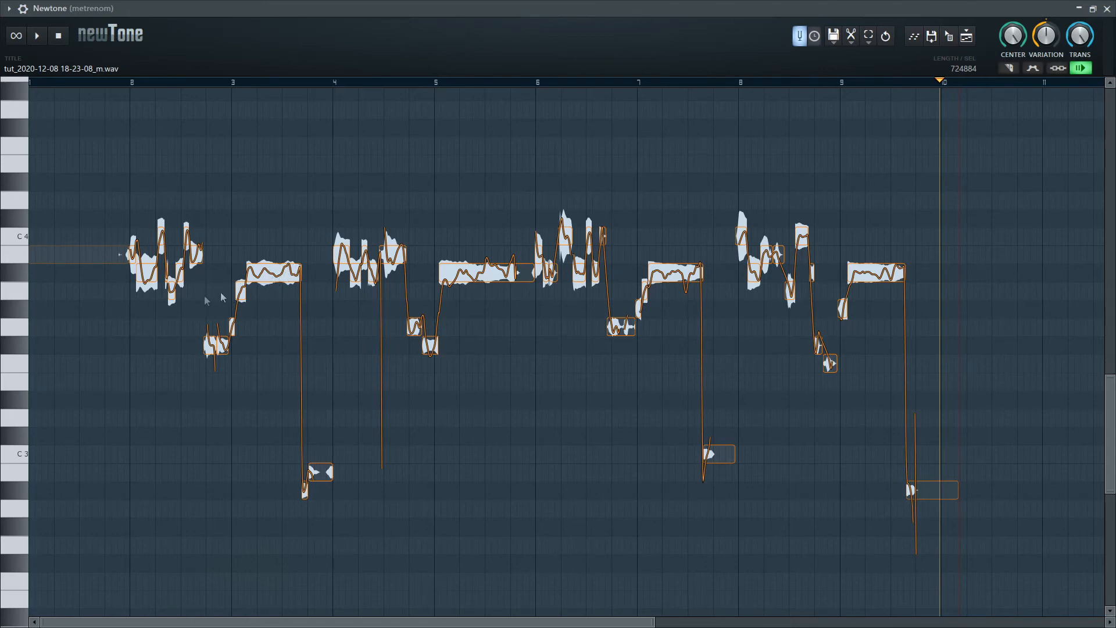
{"action": "left_click", "coordinate": [111, 82]}
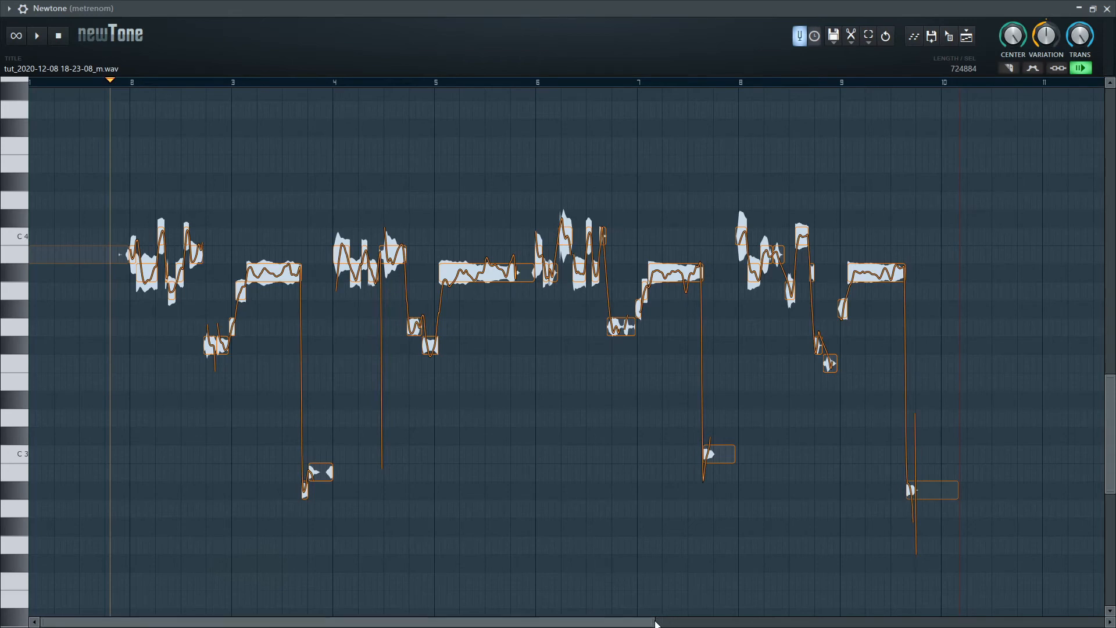
{"action": "left_click_drag", "start_coordinate": [654, 621], "coordinate": [450, 622]}
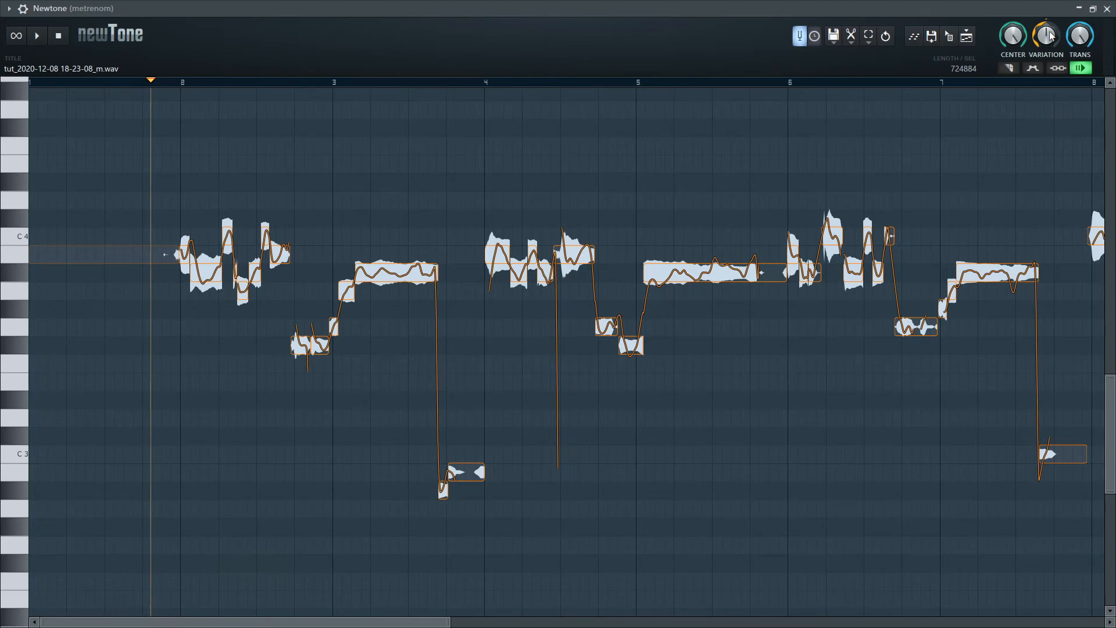
{"action": "left_click_drag", "start_coordinate": [1046, 37], "coordinate": [1046, 87]}
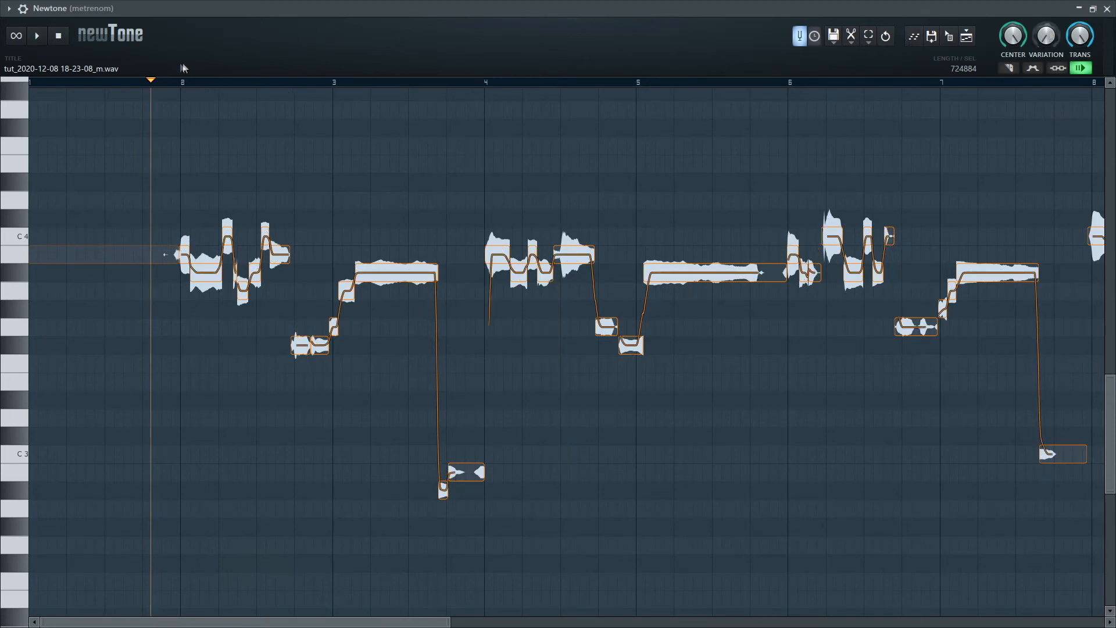
{"action": "key", "text": "space"}
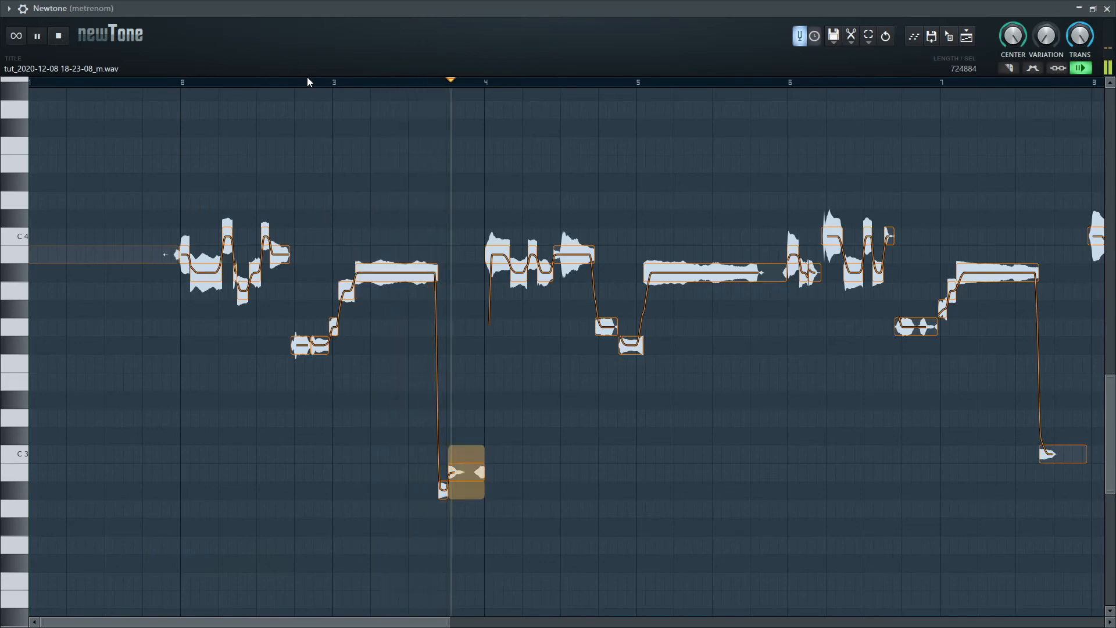
{"action": "key", "text": "space"}
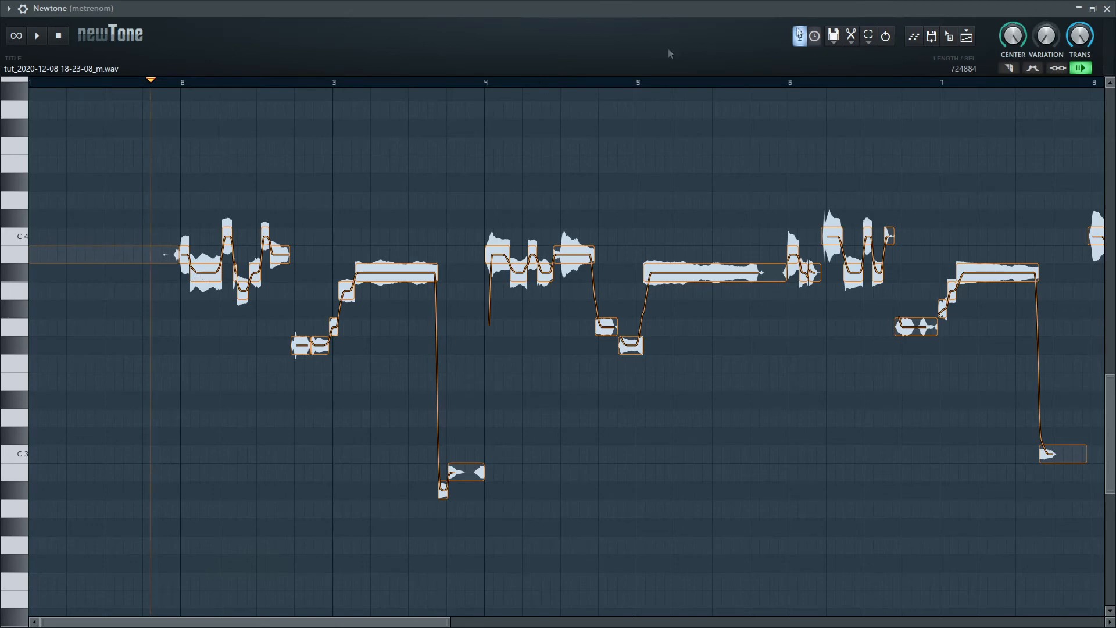
- Try Variation at its maximum and play the vocal from just before bar 2
{"action": "left_click_drag", "start_coordinate": [1046, 36], "coordinate": [1046, 8]}
{"action": "key", "text": "space"}
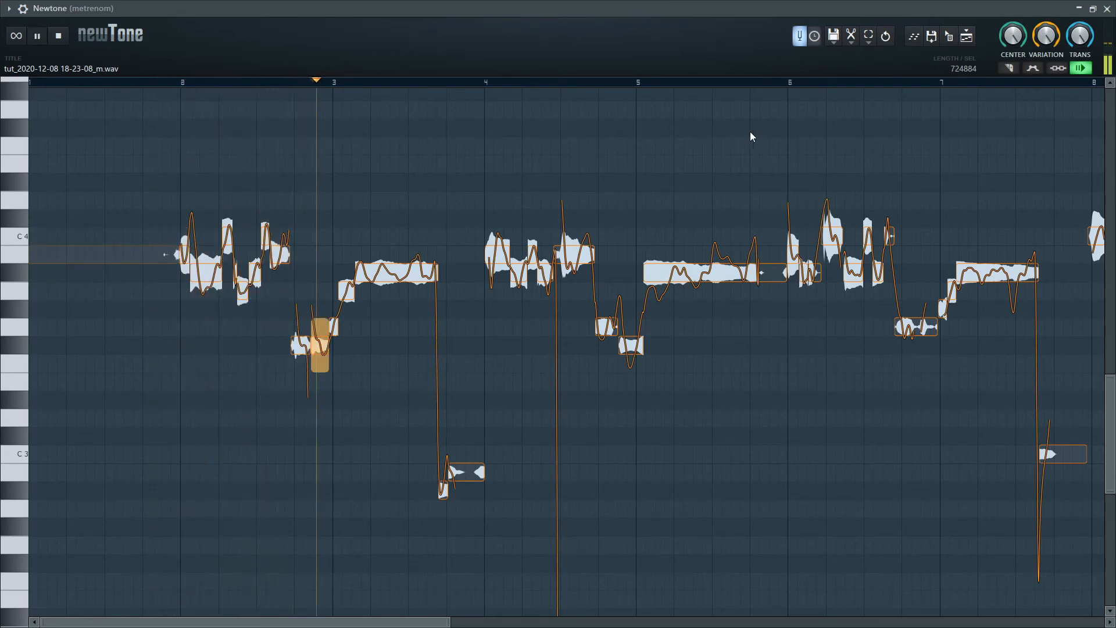
{"action": "key", "text": "space"}
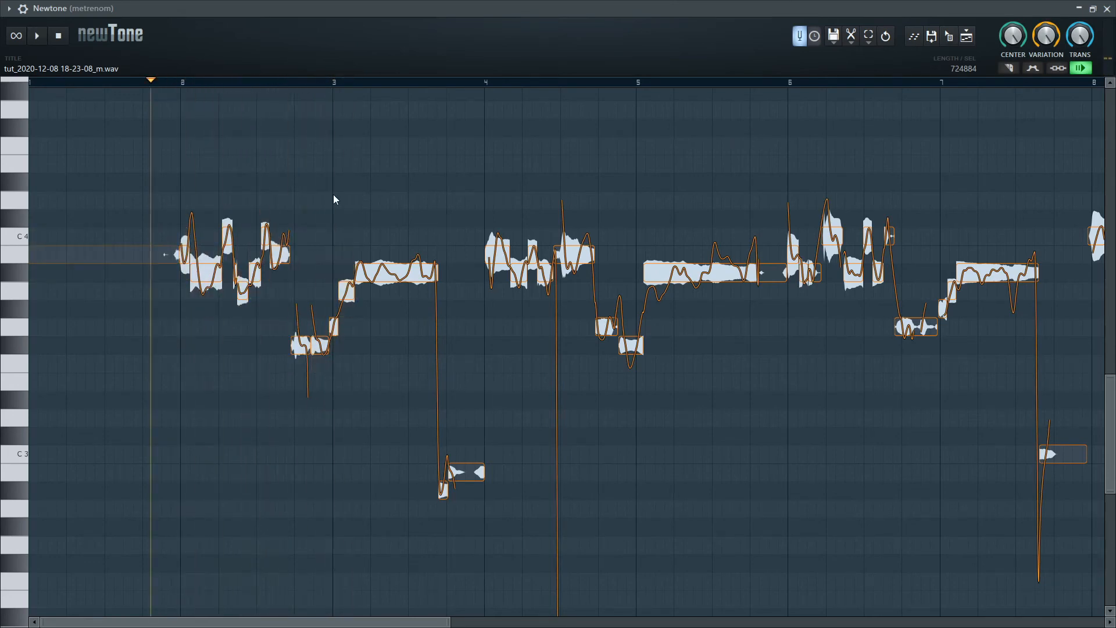
- Reset Variation, lower it slightly below its default and play the vocal again
{"action": "right_click", "coordinate": [1044, 31]}
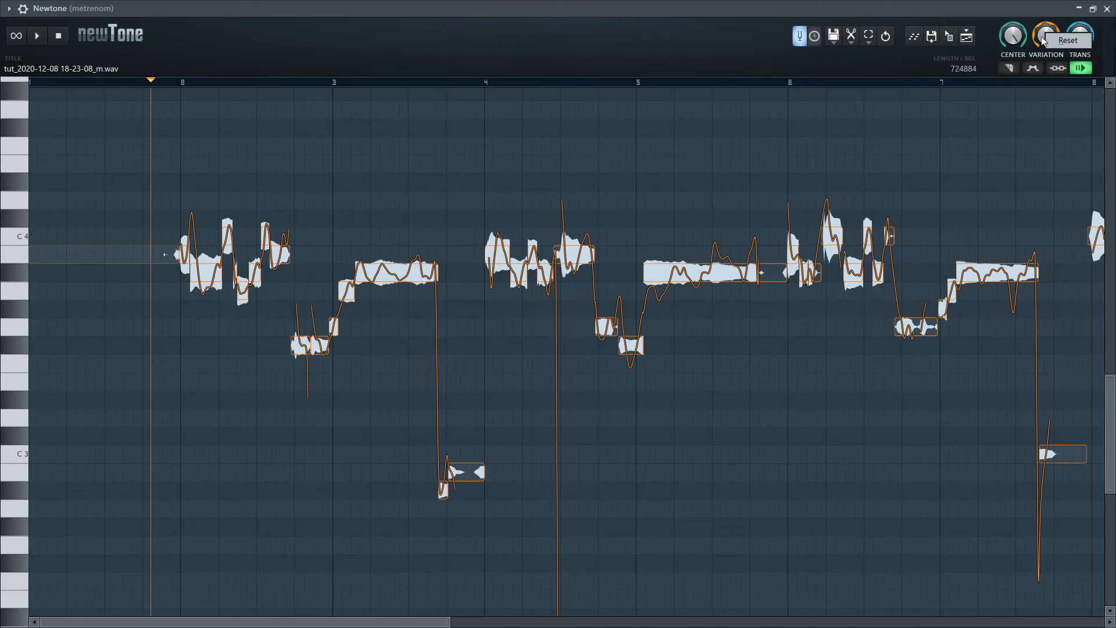
{"action": "left_click", "coordinate": [1058, 40]}
{"action": "left_click_drag", "start_coordinate": [1051, 33], "coordinate": [1052, 36]}
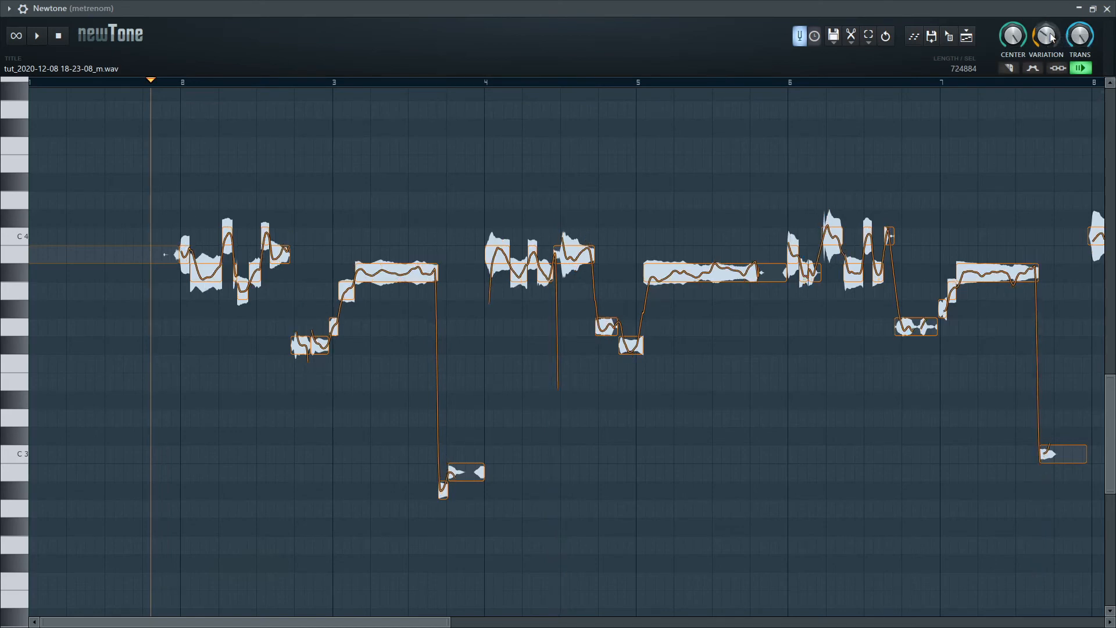
{"action": "key", "text": "space"}
{"action": "key", "text": "space"}
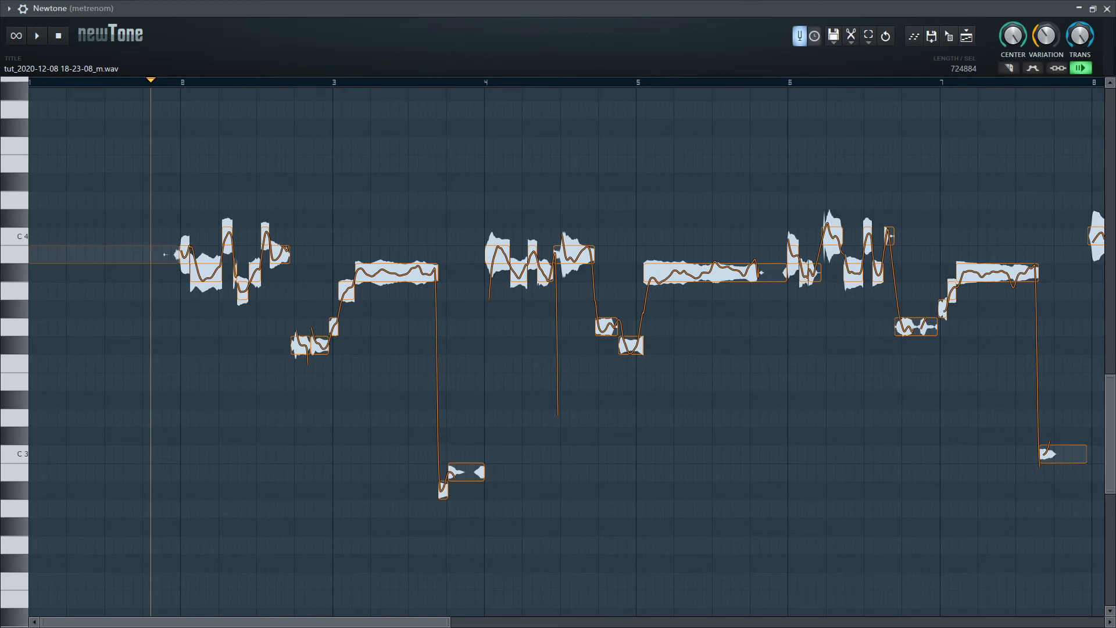
- Try Trans at its minimum and listen to the note transitions from just before bar 2, restoring Trans to maximum
{"action": "key", "text": "space"}
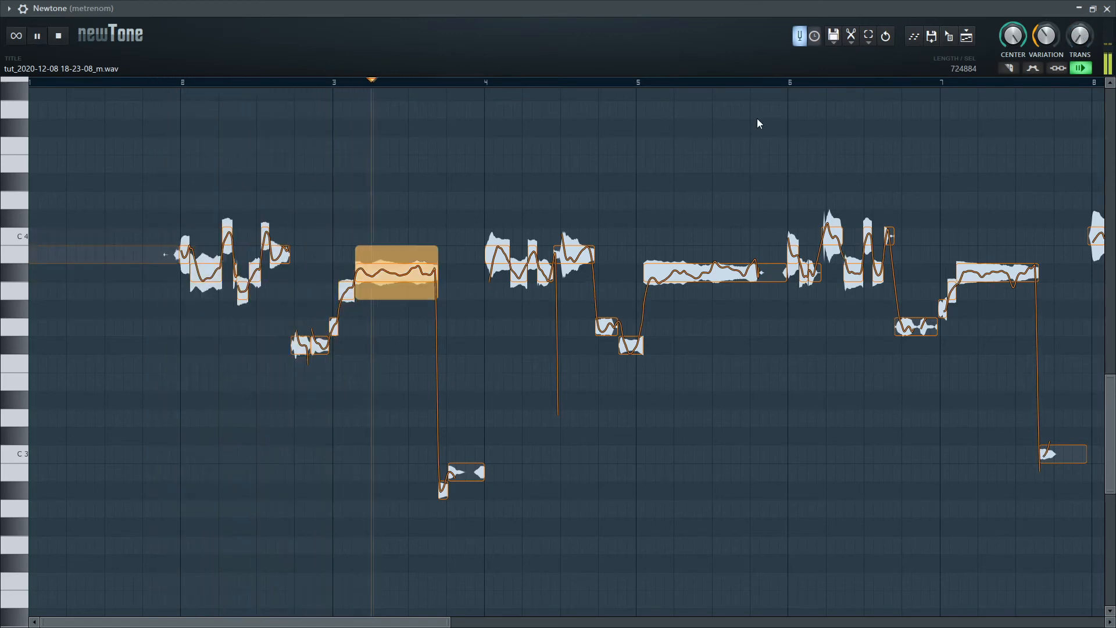
{"action": "key", "text": "space"}
{"action": "key", "text": "space"}
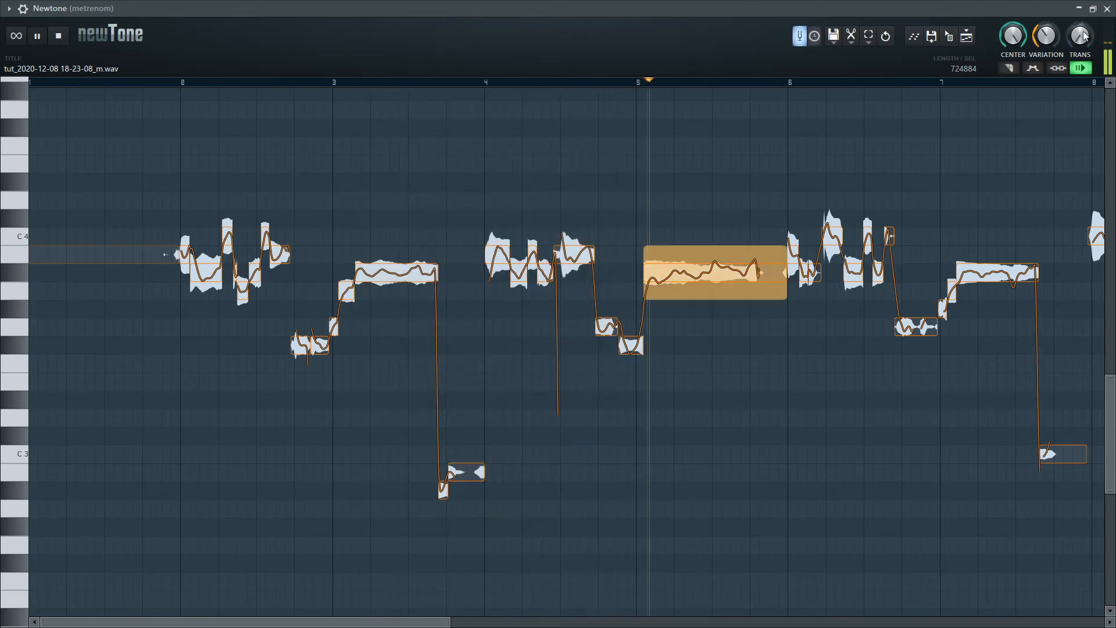
{"action": "key", "text": "space"}
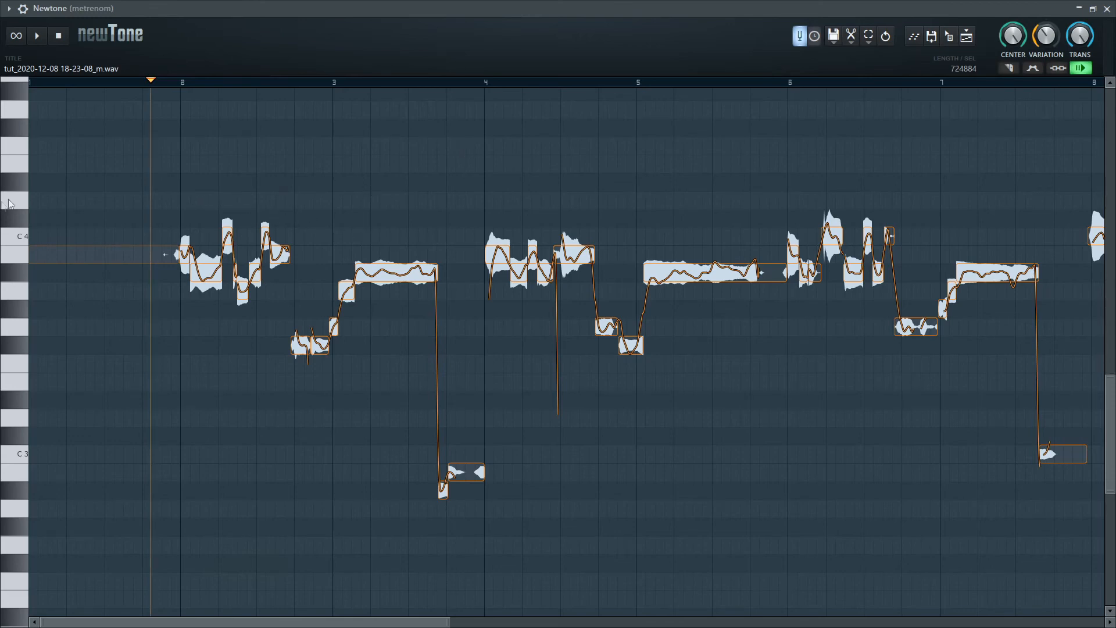
- Play the vocal, try raising the short C4 note early in bar 2 by about four semitones, and undo that pitch change
{"action": "key", "text": "space"}
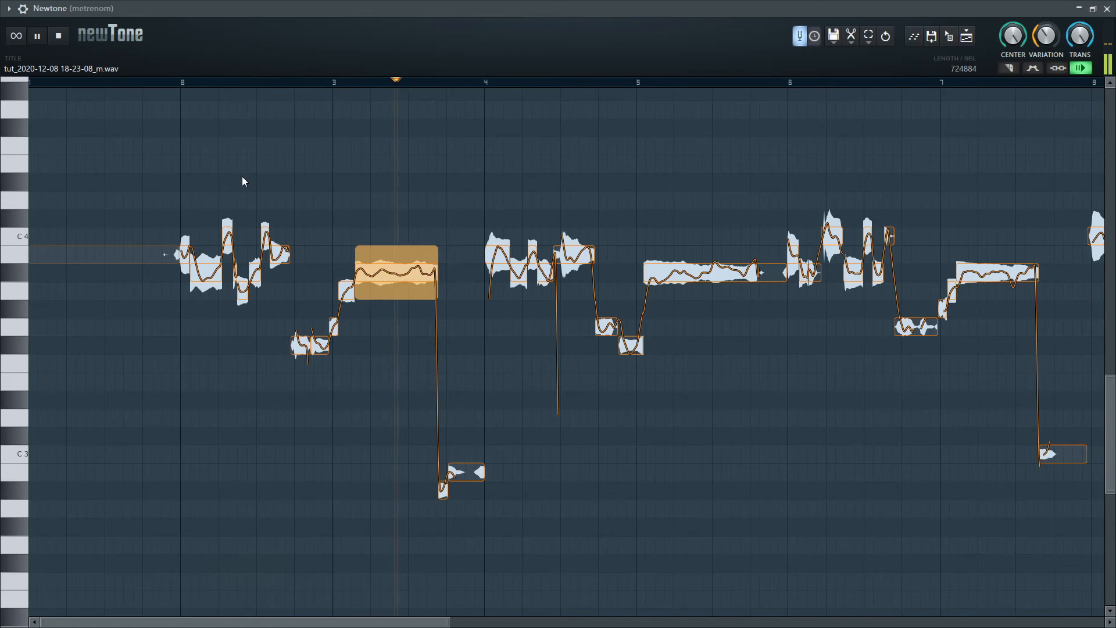
{"action": "key", "text": "space"}
{"action": "left_click_drag", "start_coordinate": [224, 229], "coordinate": [225, 157]}
{"action": "left_click", "coordinate": [177, 82]}
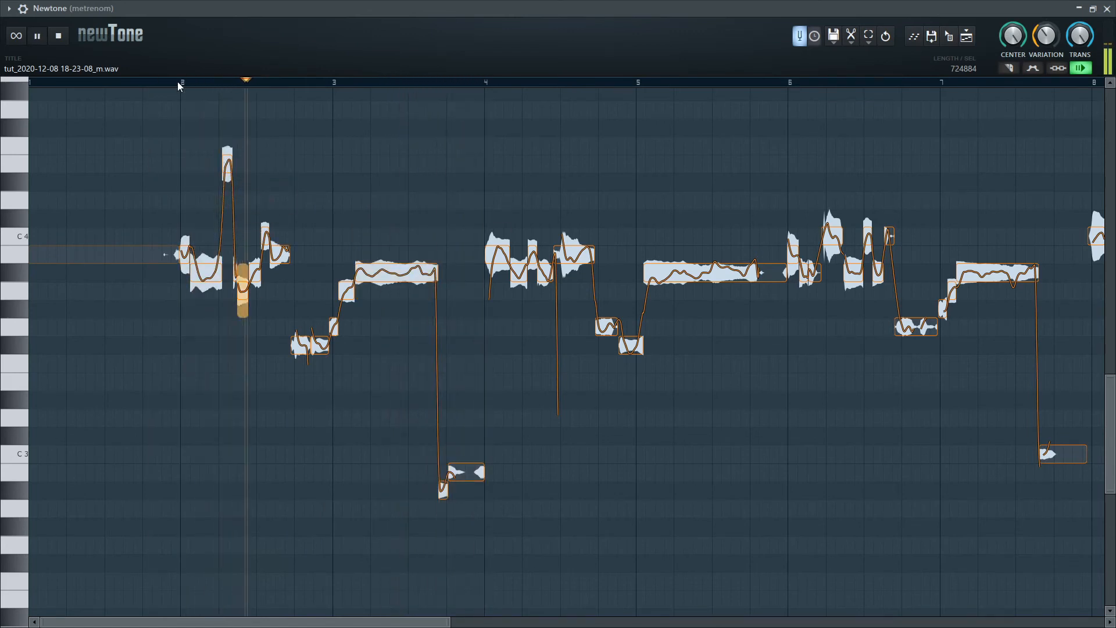
{"action": "key", "text": "space"}
{"action": "key", "text": "ctrl+z"}
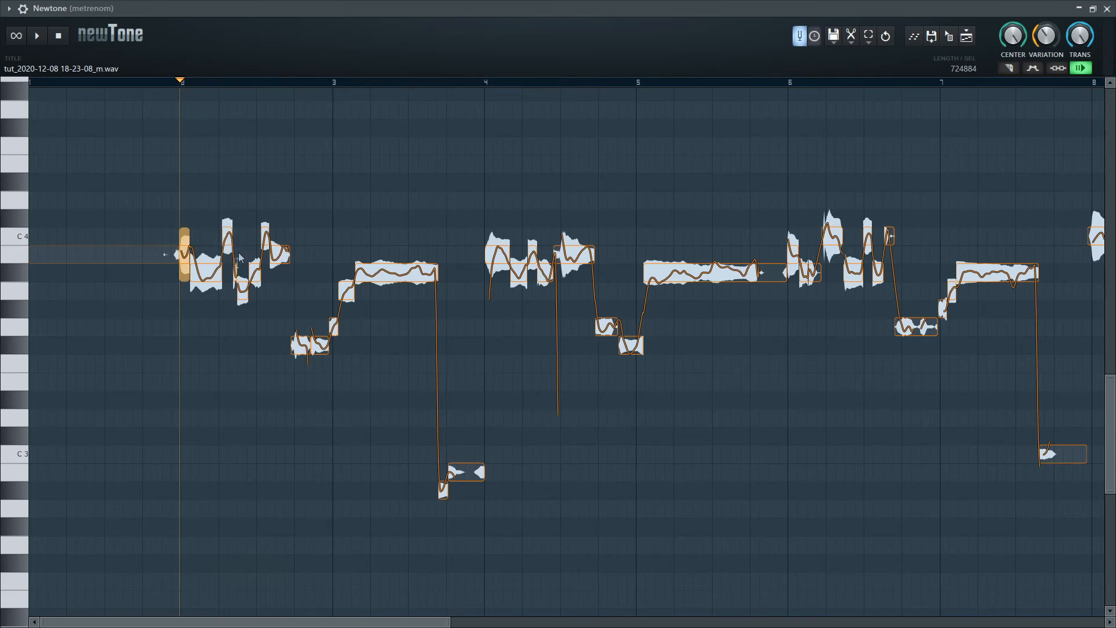
- Fit the whole vocal in view and play it from bar 2 to bar 8 to check for off-pitch notes
{"action": "left_click", "coordinate": [188, 185]}
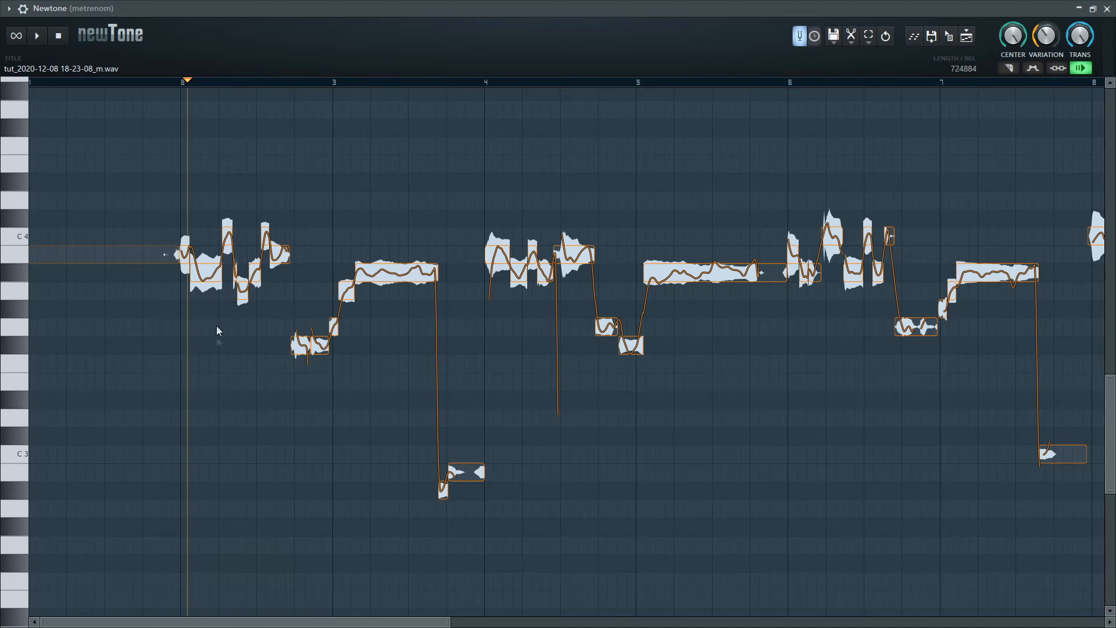
{"action": "left_click", "coordinate": [180, 81]}
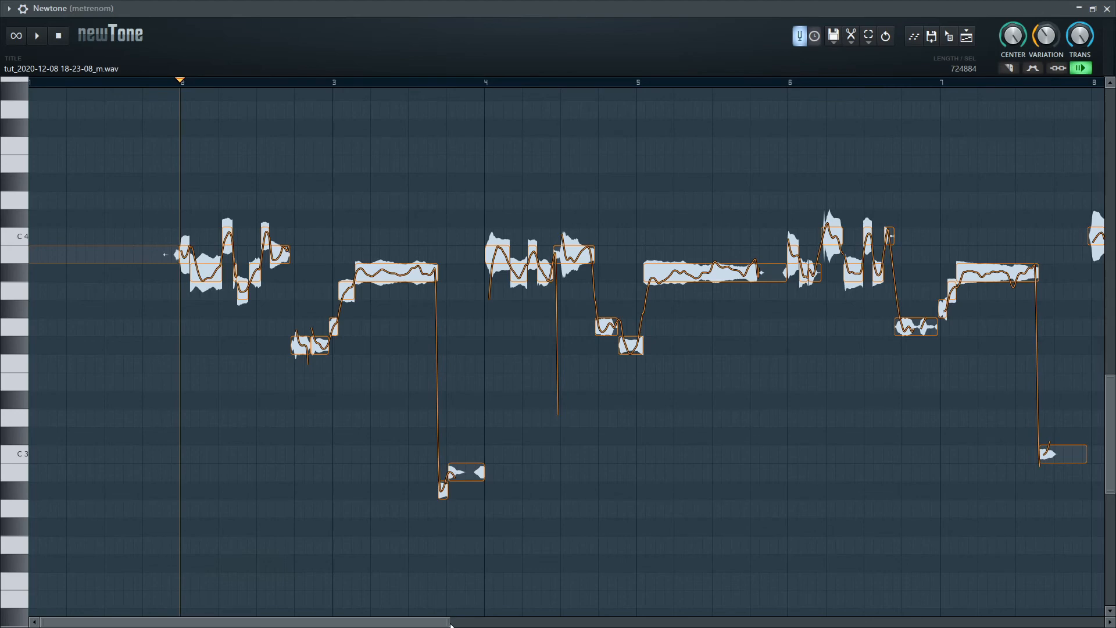
{"action": "left_click_drag", "start_coordinate": [451, 622], "coordinate": [798, 621]}
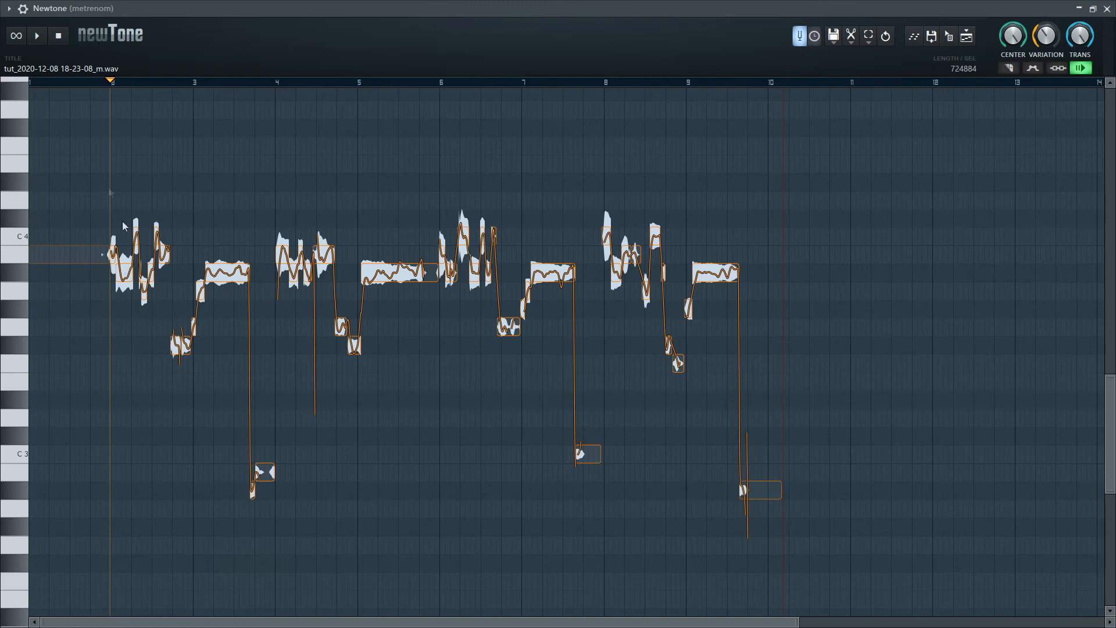
{"action": "left_click", "coordinate": [47, 36]}
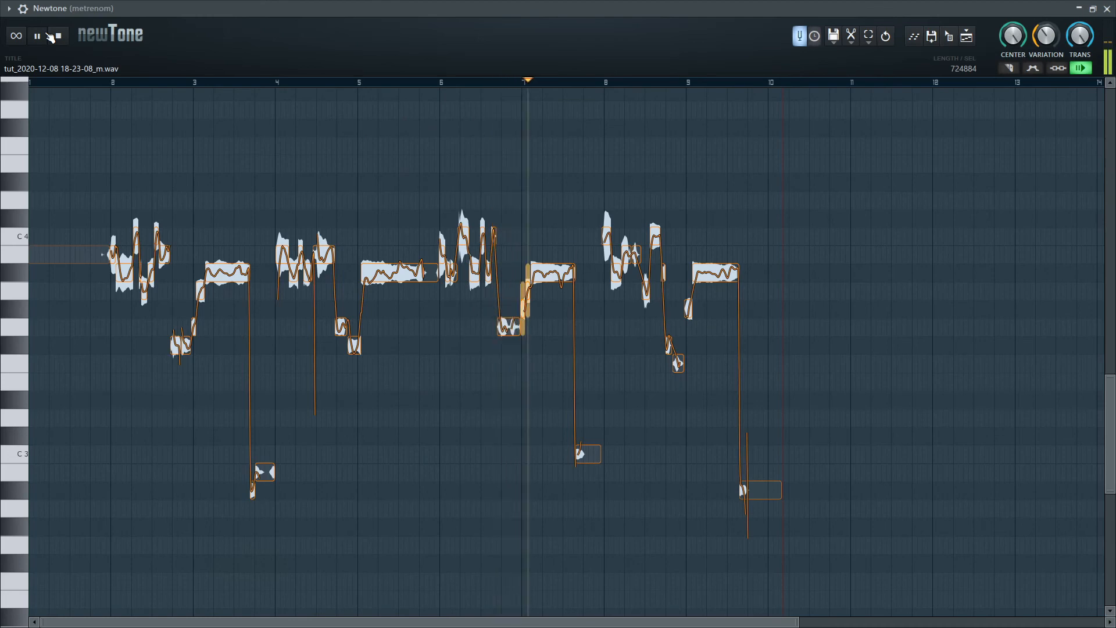
{"action": "left_click", "coordinate": [39, 36]}
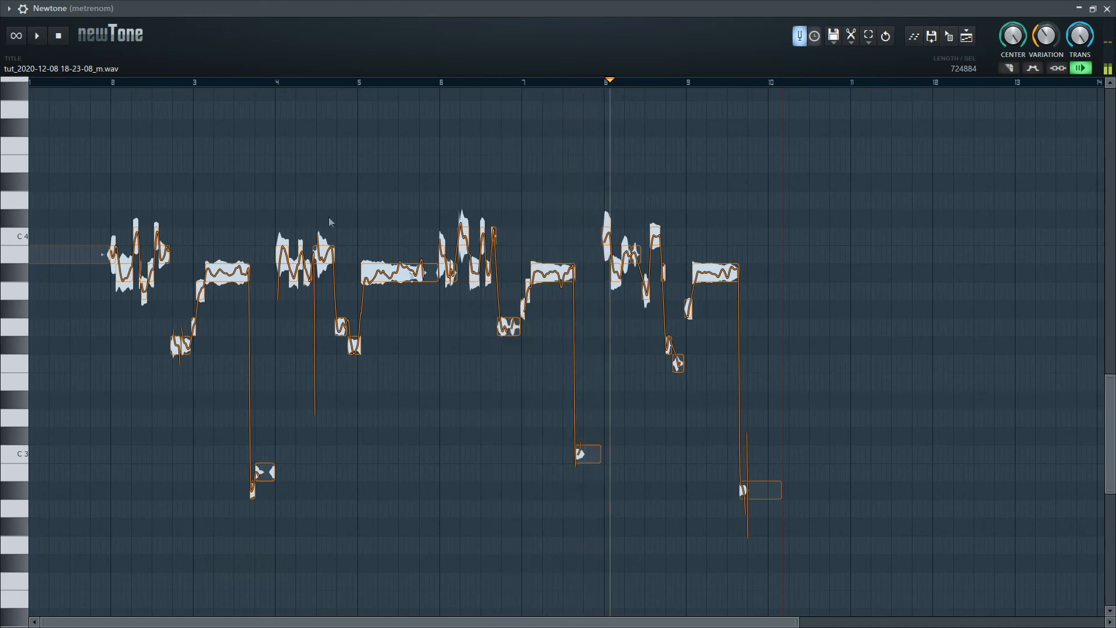
- Lower the short C4 note in the middle of bar 6 to A#3 in semitone steps, checking it with playback from bar 6
{"action": "left_click", "coordinate": [438, 80]}
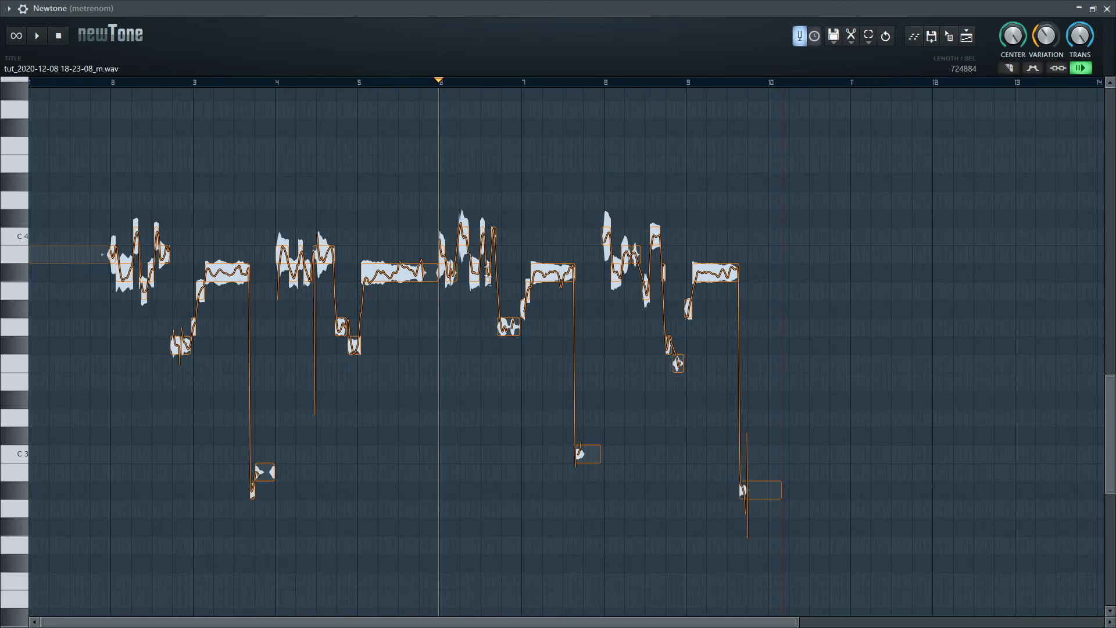
{"action": "left_click_drag", "start_coordinate": [483, 235], "coordinate": [482, 254]}
{"action": "left_click", "coordinate": [443, 81]}
{"action": "left_click", "coordinate": [37, 36]}
{"action": "left_click", "coordinate": [37, 36]}
{"action": "left_click_drag", "start_coordinate": [482, 257], "coordinate": [482, 275]}
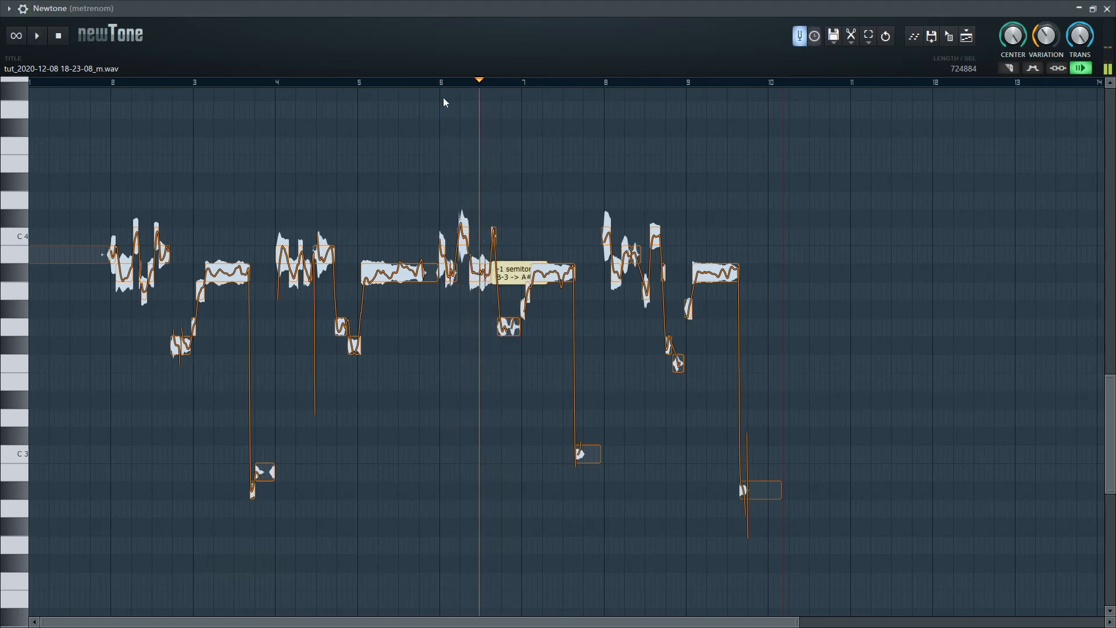
- Compare the short note in the middle of bar 6 at A#3 and at its original C4 by playing from bar 6
{"action": "left_click", "coordinate": [441, 82]}
{"action": "key", "text": "space"}
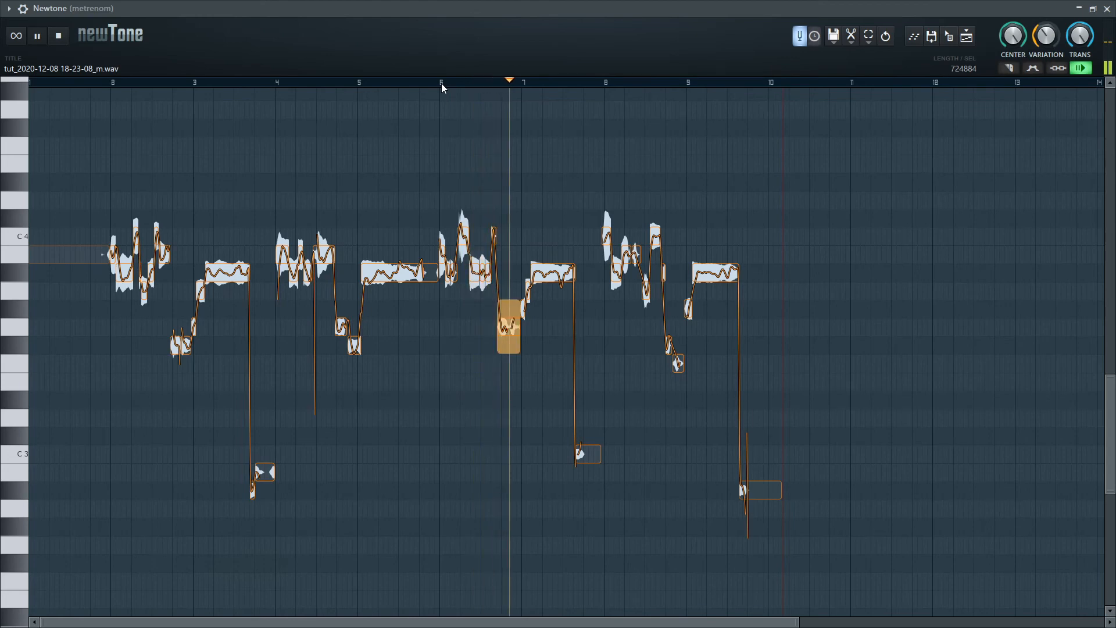
{"action": "key", "text": "space"}
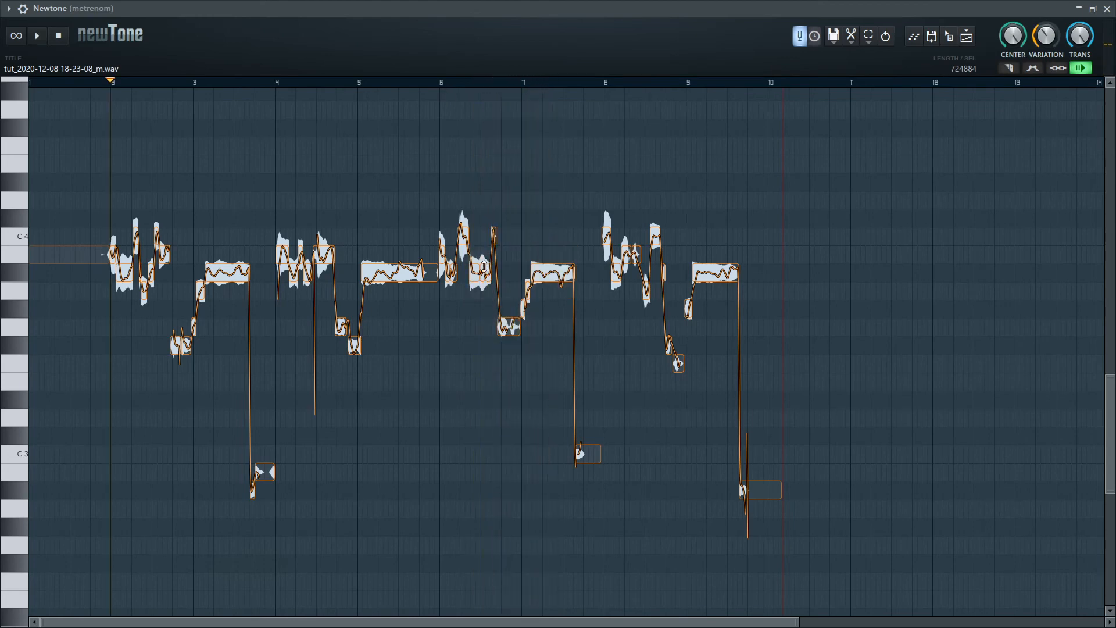
{"action": "left_click", "coordinate": [438, 81]}
{"action": "key", "text": "space"}
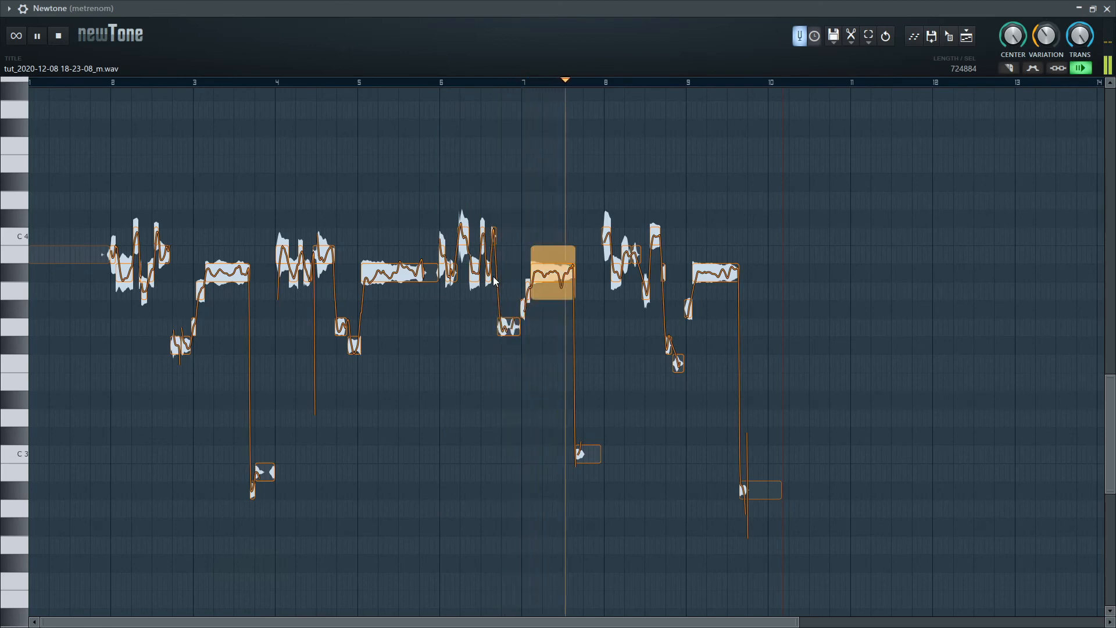
- Lower the short C4 note in the middle of bar 6 to B3 and check it with playback from bar 6
{"action": "left_click", "coordinate": [483, 240]}
{"action": "left_click", "coordinate": [437, 85]}
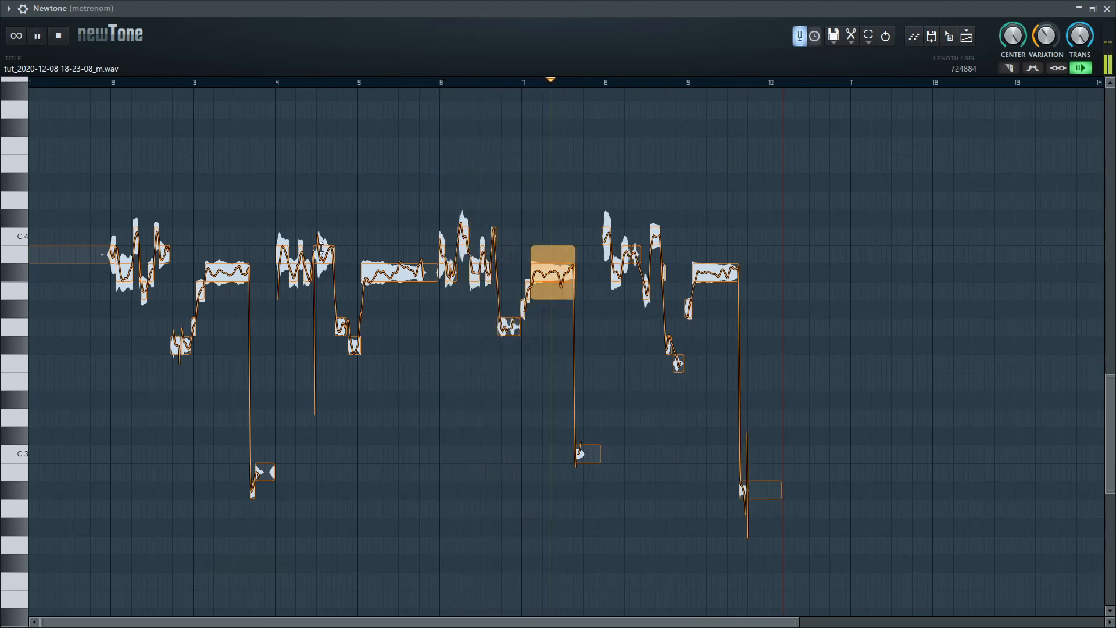
{"action": "key", "text": "space"}
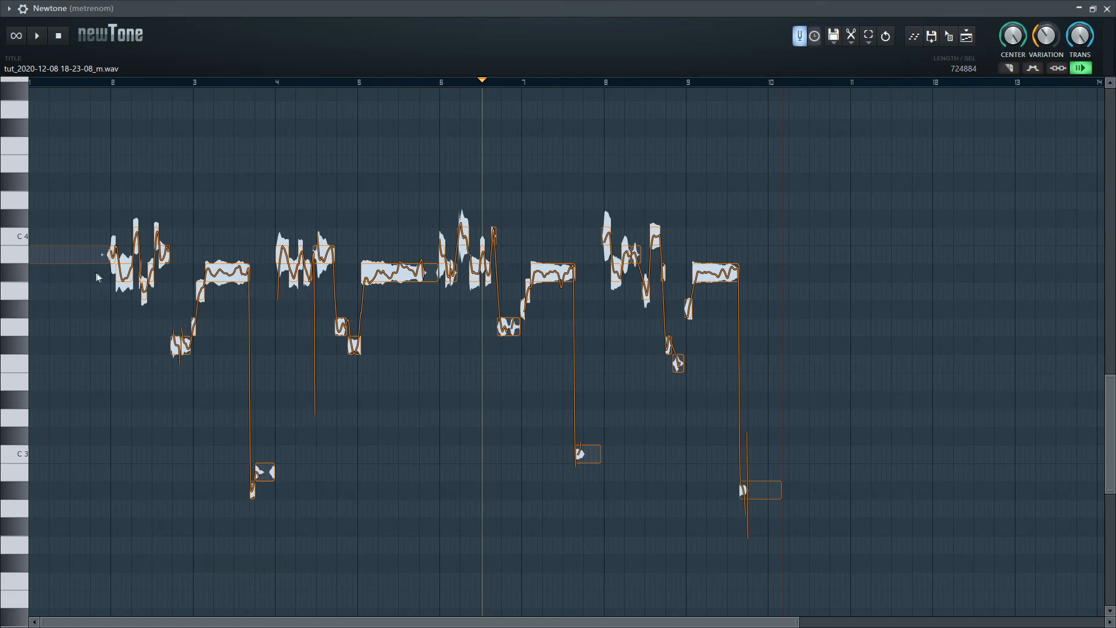
{"action": "left_click_drag", "start_coordinate": [39, 277], "coordinate": [773, 268]}
{"action": "left_click_drag", "start_coordinate": [71, 272], "coordinate": [784, 274]}
- Minimize Newtone and open the Fruity NoteBook with the lyrics on the Master mixer track
{"action": "left_click", "coordinate": [1079, 9]}
{"action": "left_click", "coordinate": [687, 43]}
{"action": "left_click", "coordinate": [1004, 312]}
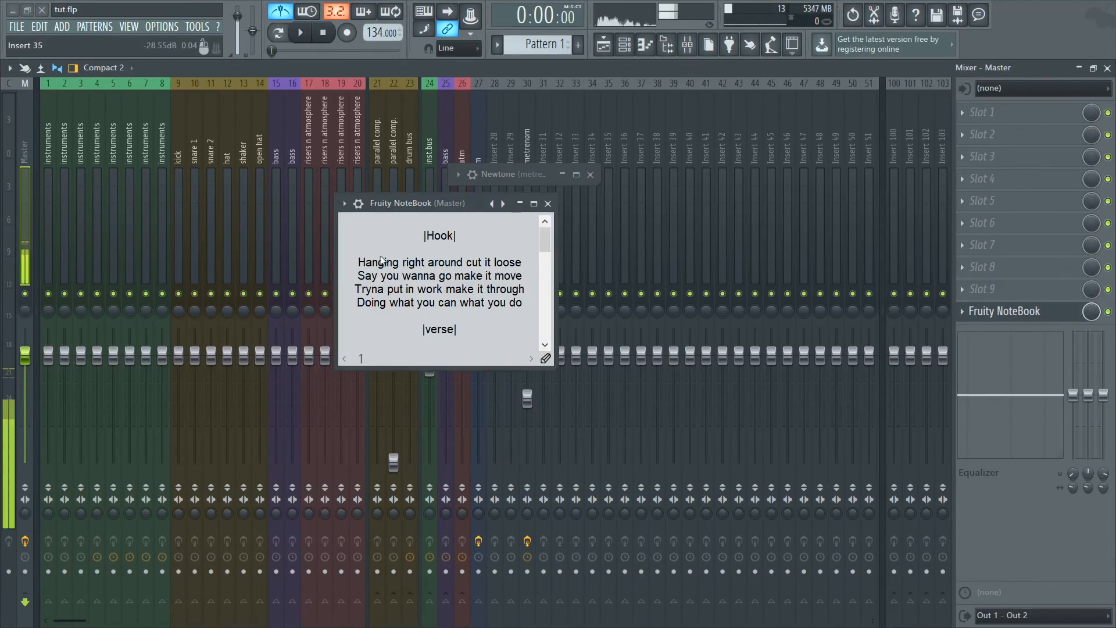
- Insert blank lines above the |Hook| heading, write "a sharp is main note" at the start of the notes, and close the notebook
{"action": "double_click", "coordinate": [420, 235]}
{"action": "left_click", "coordinate": [419, 235]}
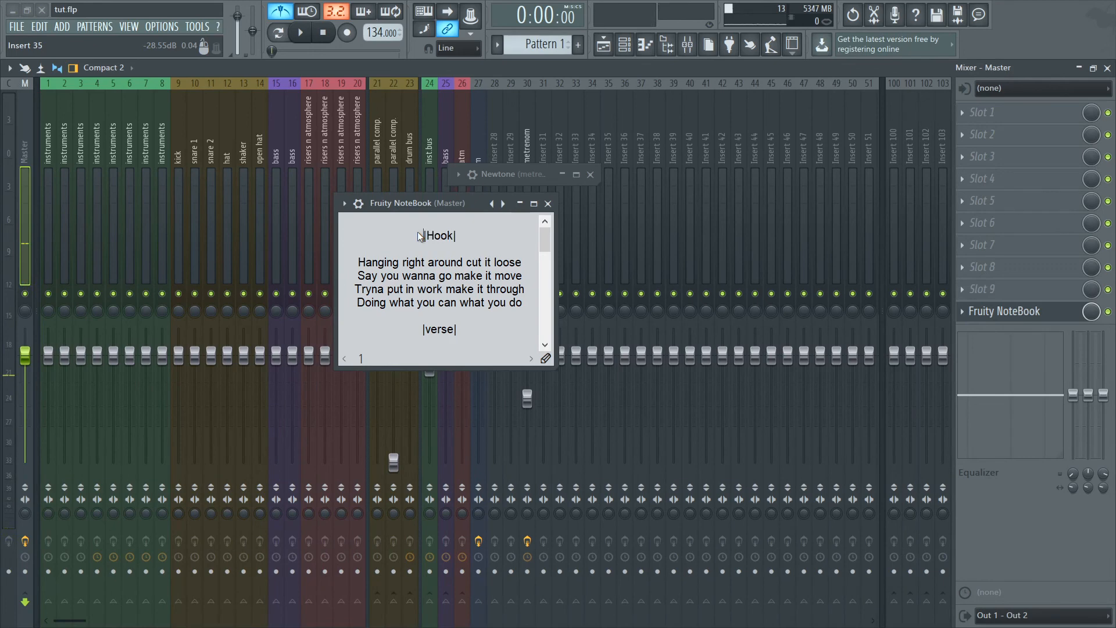
{"action": "key", "text": "Return"}
{"action": "key", "text": "Return"}
{"action": "key", "text": "Return"}
{"action": "key", "text": "Return"}
{"action": "key", "text": "Up"}
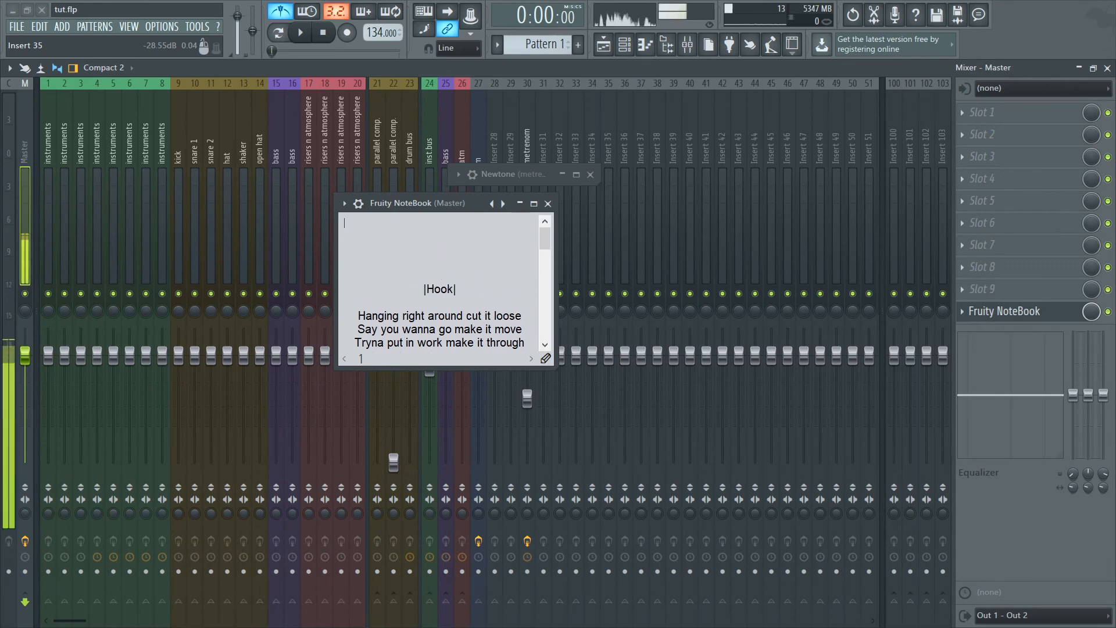
{"action": "type", "text": "a sharp is main note"}
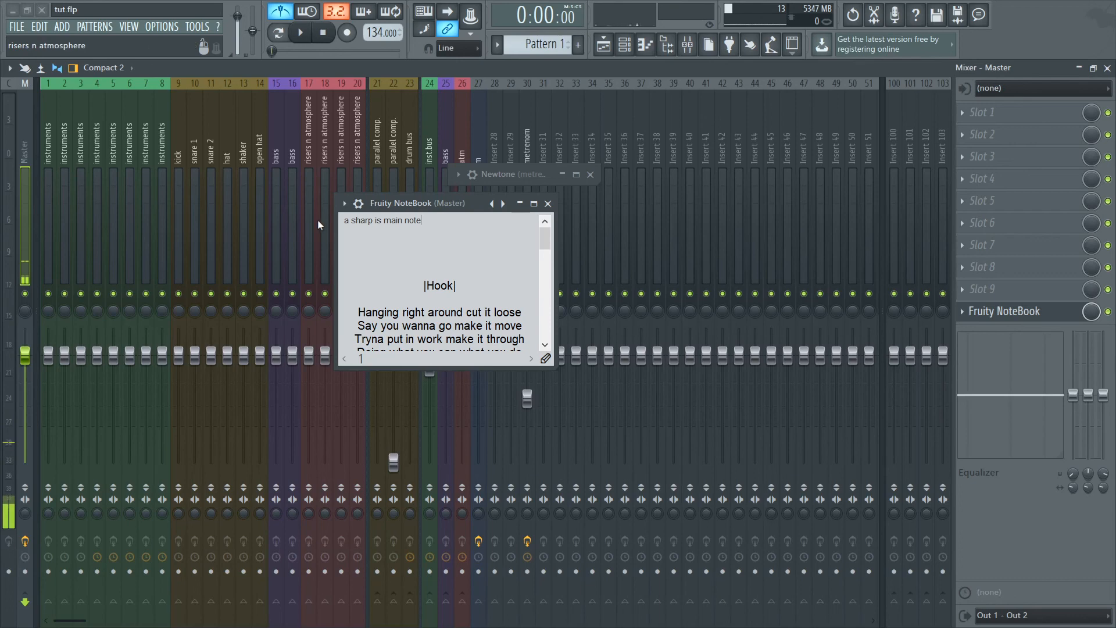
{"action": "left_click", "coordinate": [547, 203]}
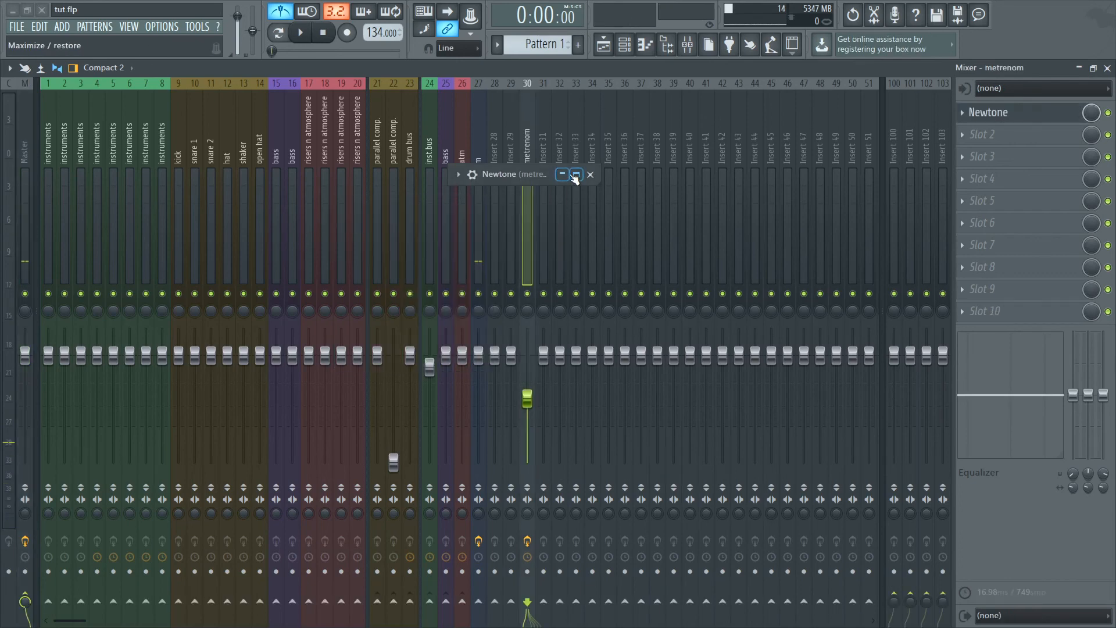
- Bring Newtone back up with the playhead at bar 2 and examine the advanced volume and variation handles on the second vocal note
{"action": "left_click", "coordinate": [576, 174]}
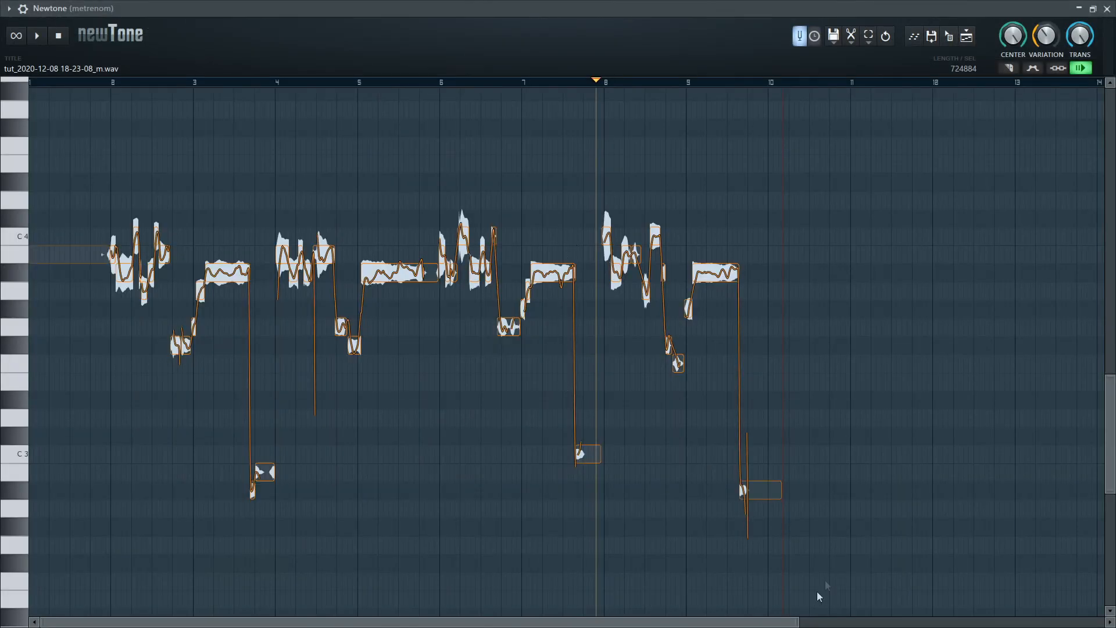
{"action": "left_click_drag", "start_coordinate": [798, 621], "coordinate": [757, 621]}
{"action": "left_click", "coordinate": [119, 82]}
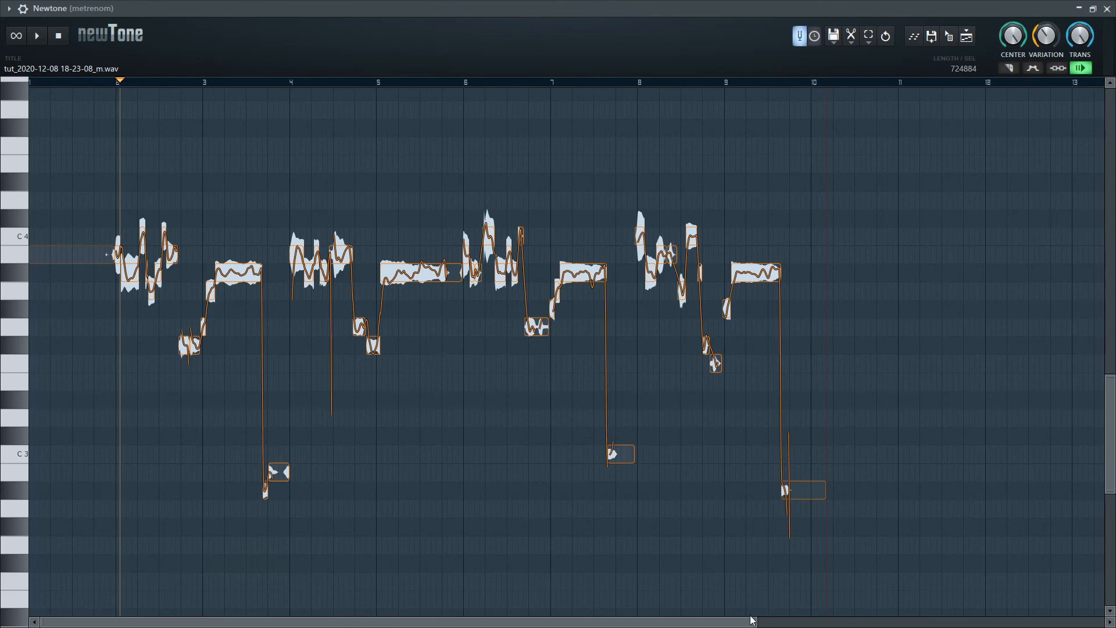
{"action": "left_click_drag", "start_coordinate": [754, 621], "coordinate": [420, 621]}
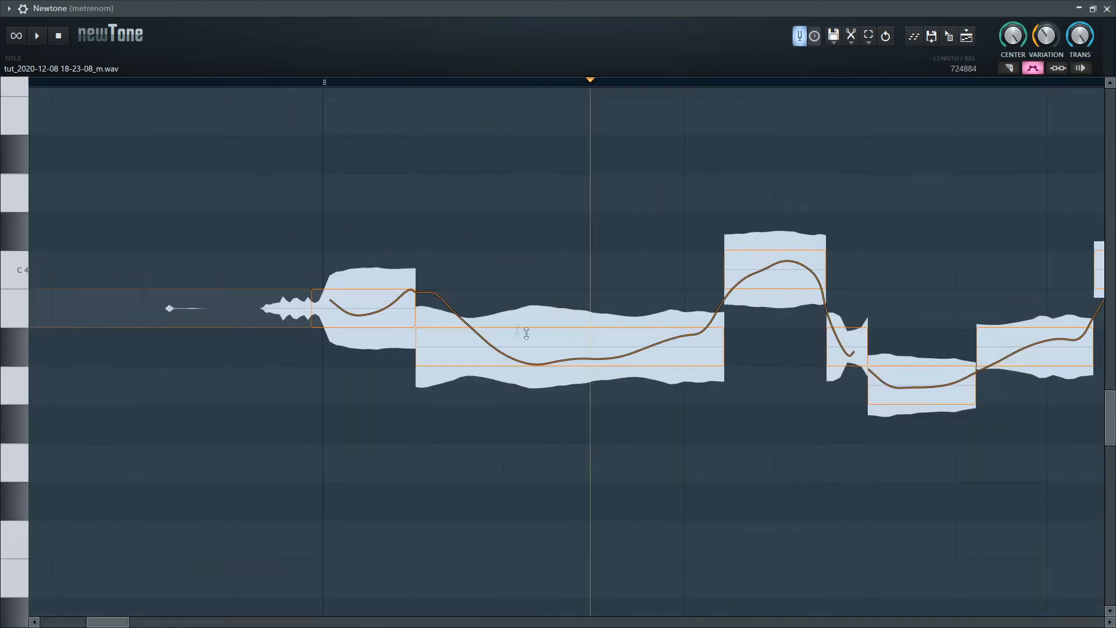
{"action": "mouse_move", "coordinate": [559, 327]}
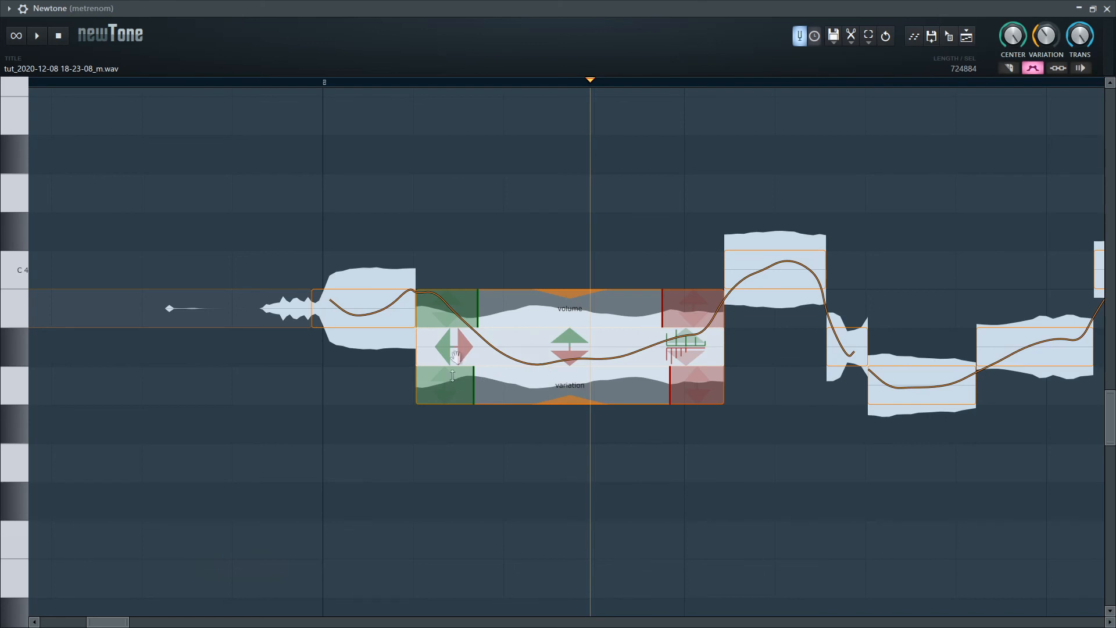
{"action": "left_click_drag", "start_coordinate": [442, 313], "coordinate": [442, 311]}
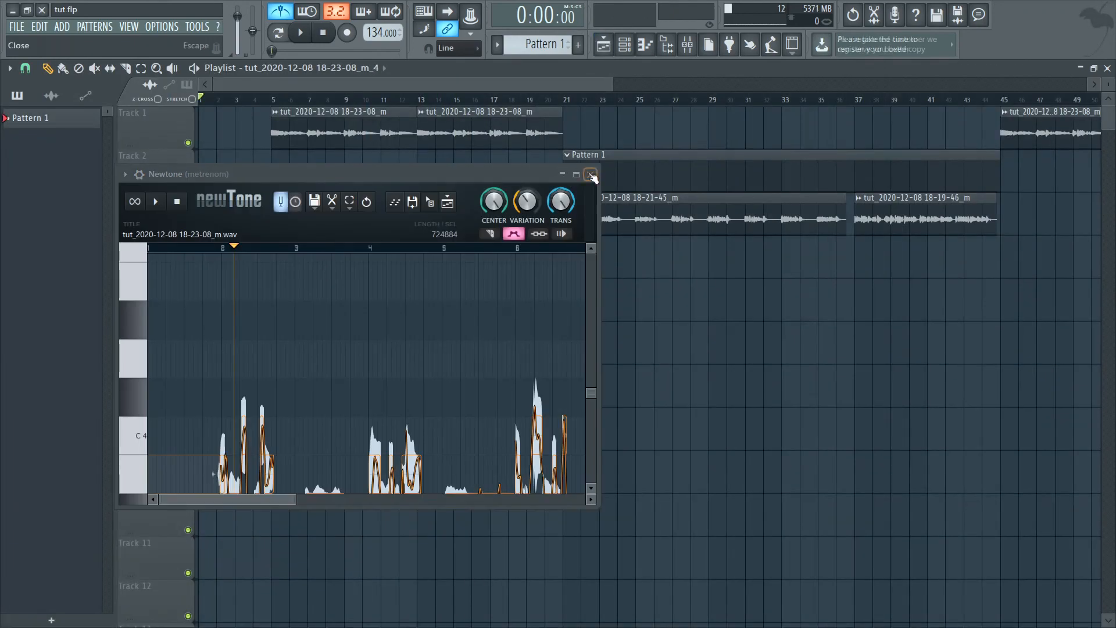
- Close Newtone and mute Track 1, which holds the uncorrected hook takes, in the playlist
{"action": "left_click", "coordinate": [591, 175]}
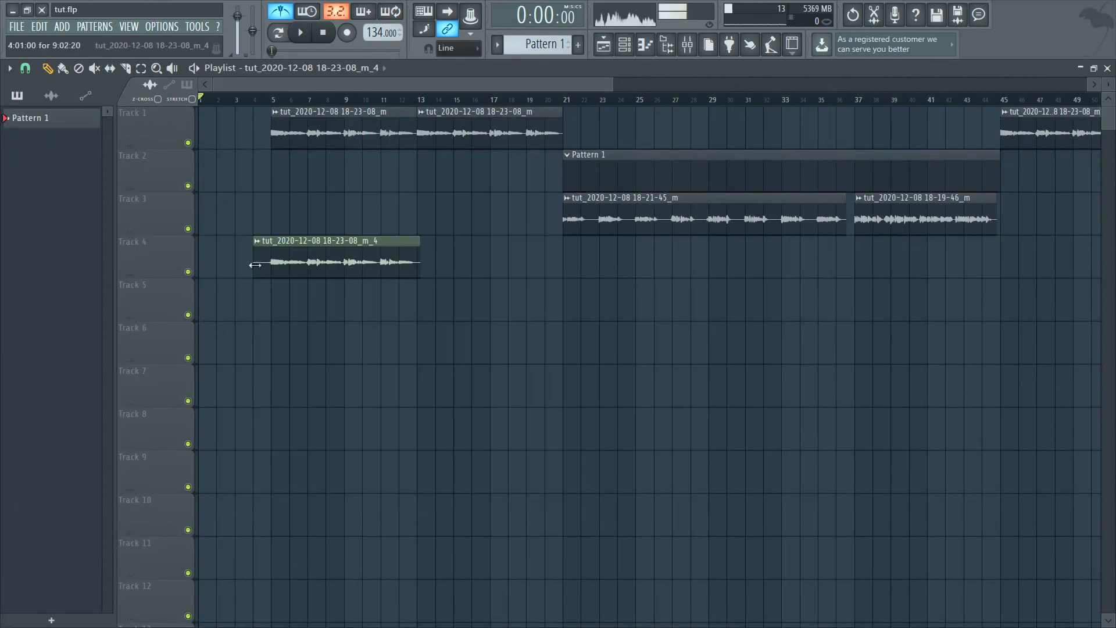
{"action": "scroll", "coordinate": [204, 242], "scroll_direction": "down", "scroll_amount": 3}
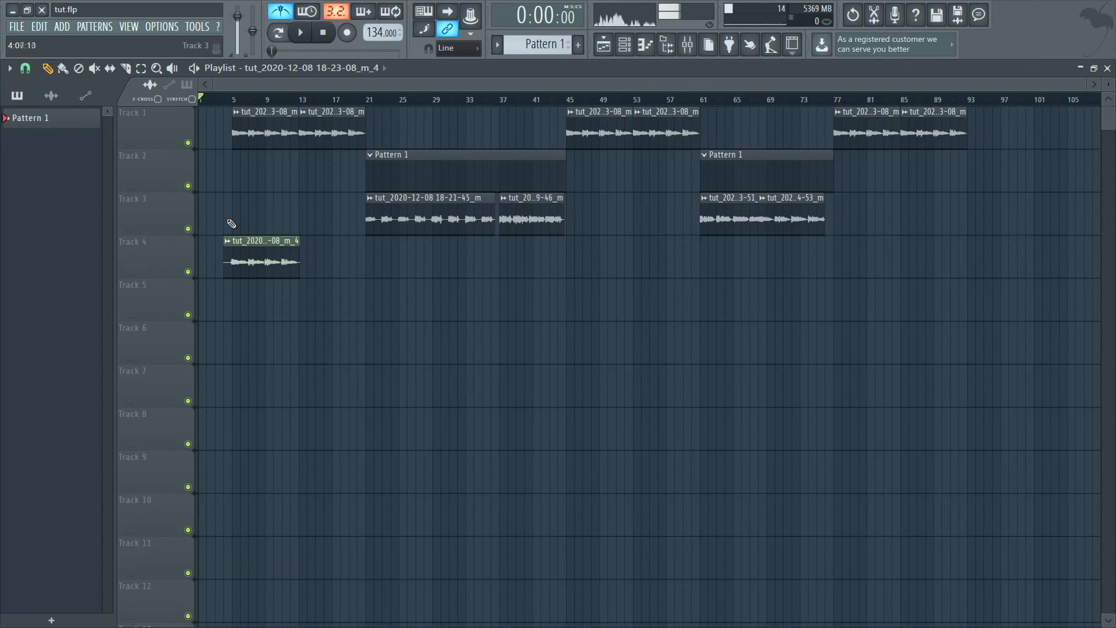
{"action": "left_click", "coordinate": [189, 142]}
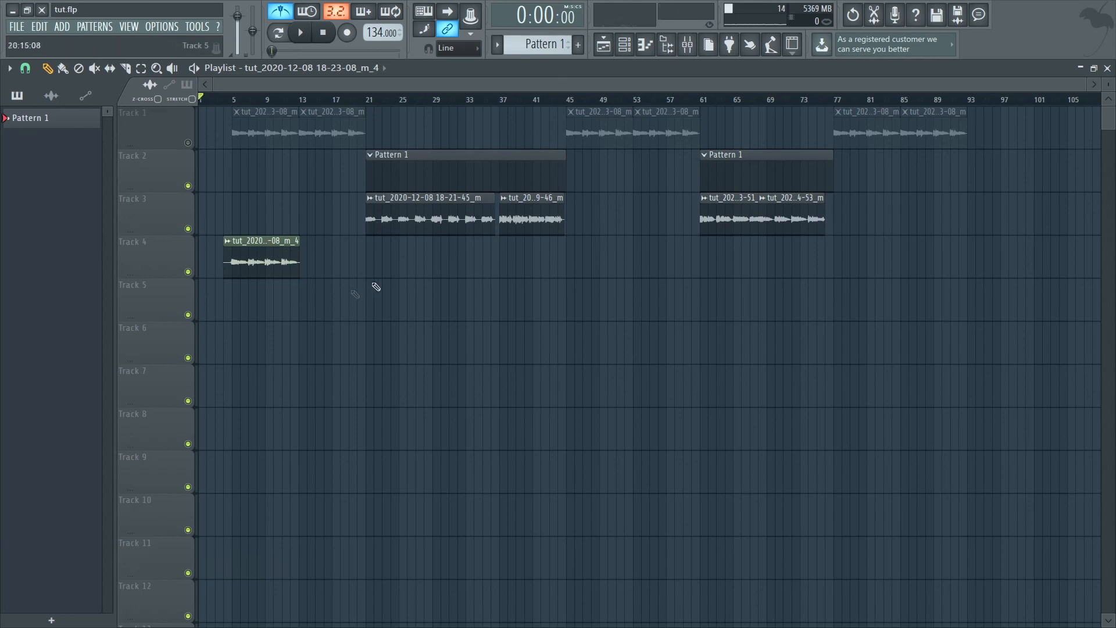
{"action": "scroll", "coordinate": [175, 291], "scroll_direction": "up", "scroll_amount": 4}
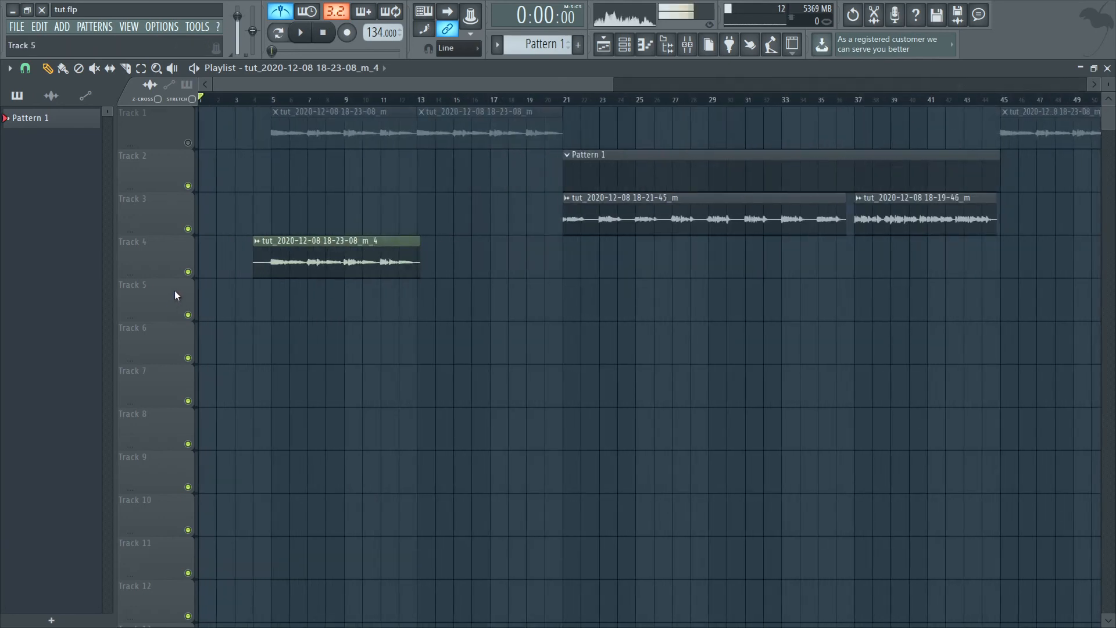
{"action": "scroll", "coordinate": [279, 329], "scroll_direction": "down", "scroll_amount": 3}
{"action": "scroll", "coordinate": [168, 283], "scroll_direction": "down", "scroll_amount": 1}
{"action": "scroll", "coordinate": [200, 276], "scroll_direction": "up", "scroll_amount": 1}
{"action": "scroll", "coordinate": [203, 278], "scroll_direction": "up", "scroll_amount": 4}
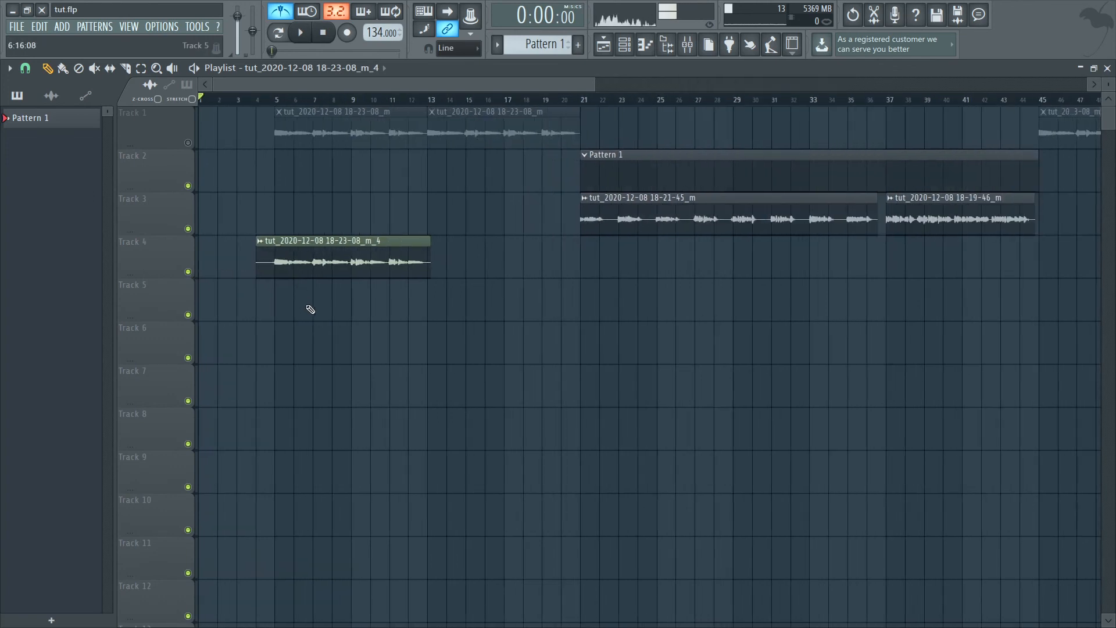
{"action": "scroll", "coordinate": [310, 309], "scroll_direction": "down", "scroll_amount": 2}
{"action": "scroll", "coordinate": [465, 299], "scroll_direction": "down", "scroll_amount": 2}
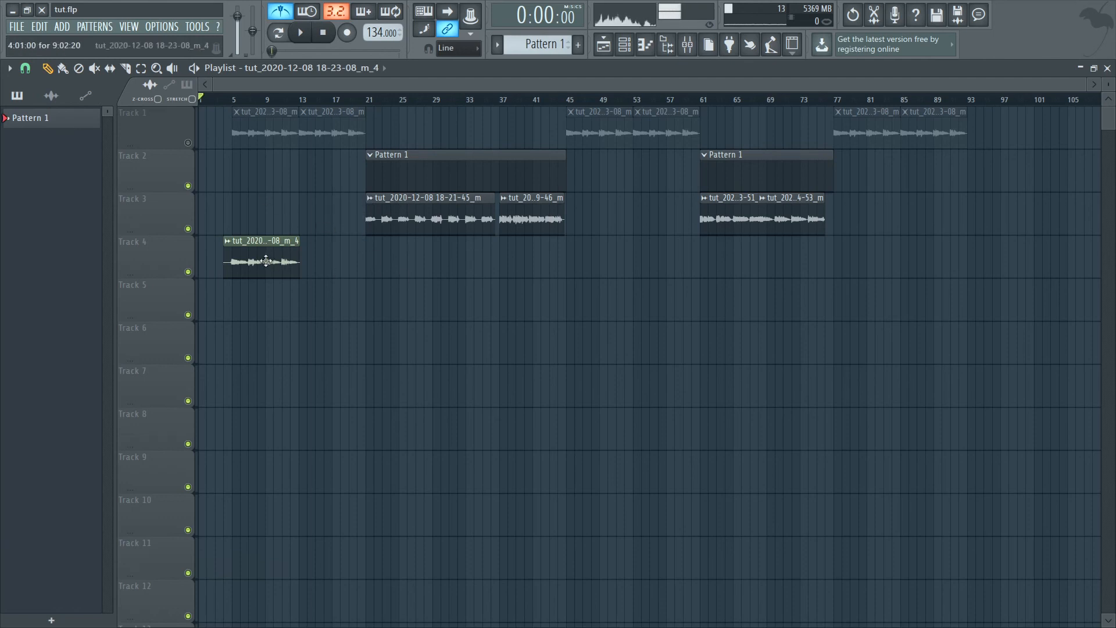
{"action": "left_click_drag", "start_coordinate": [262, 224], "coordinate": [262, 266]}
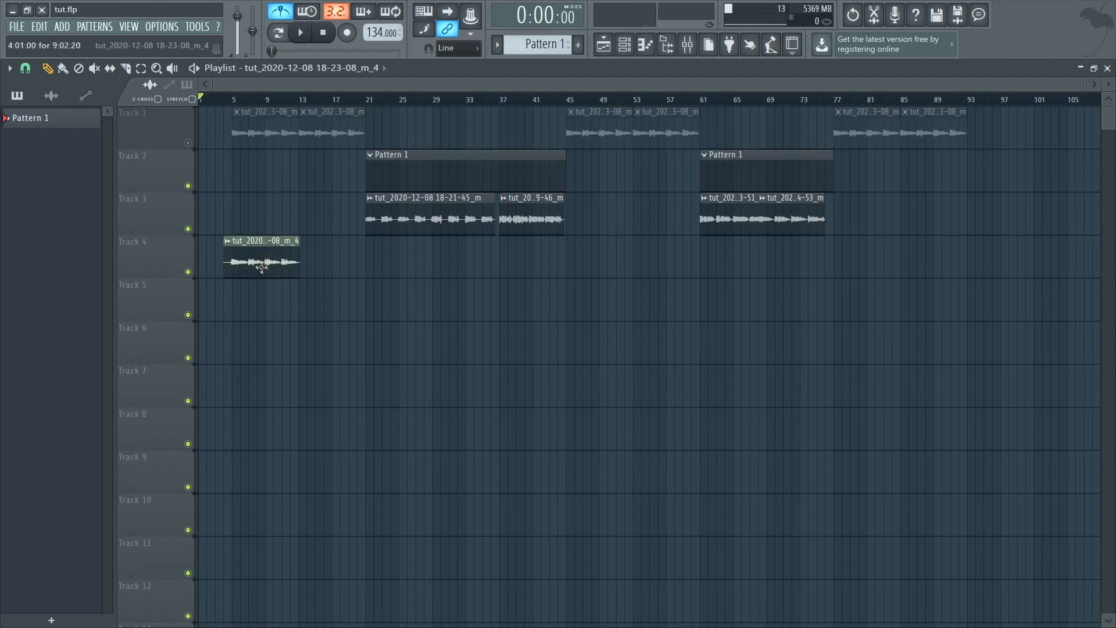